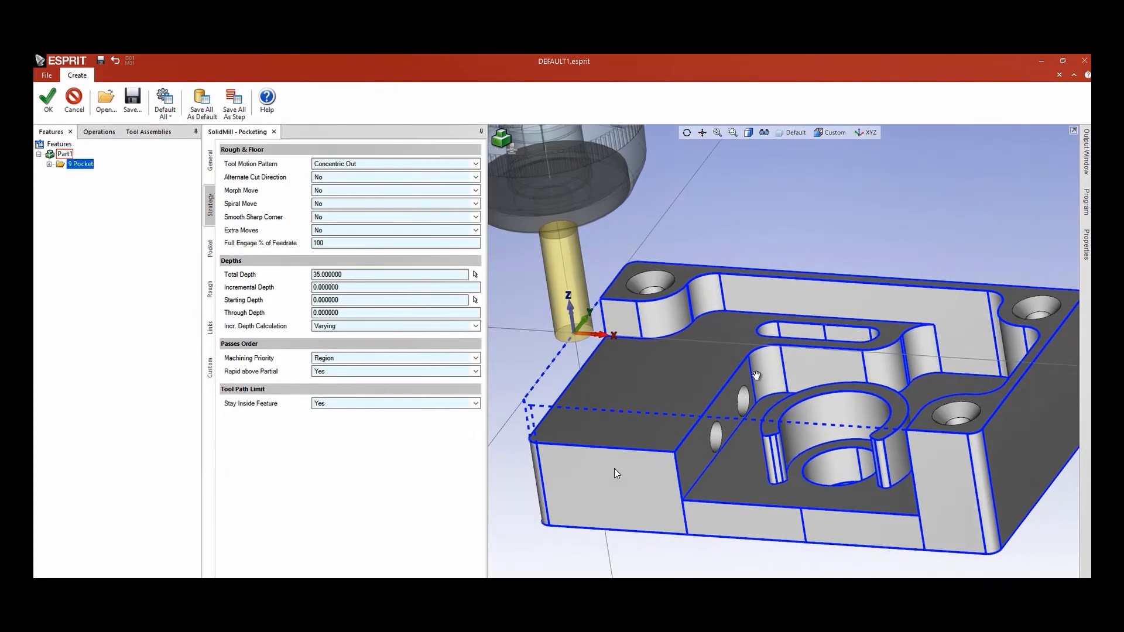
- Name the pocketing operation POCKET ROUGHING and assign the EM10 tool to it
{"action": "left_click", "coordinate": [209, 161]}
{"action": "left_click", "coordinate": [294, 161]}
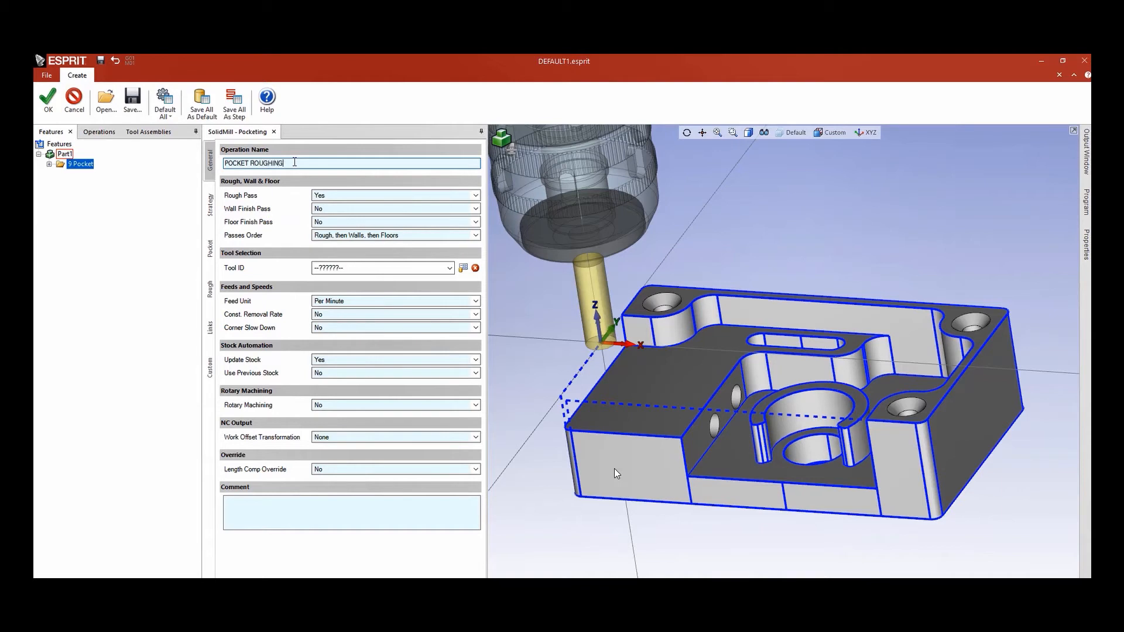
{"action": "left_click", "coordinate": [378, 269]}
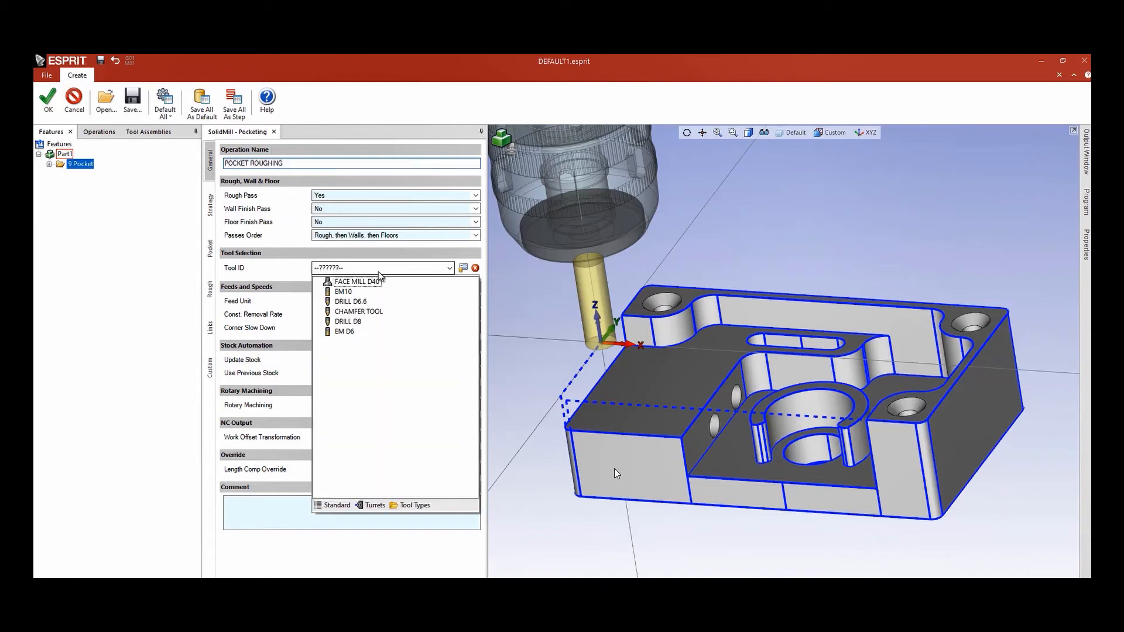
{"action": "left_click", "coordinate": [346, 292]}
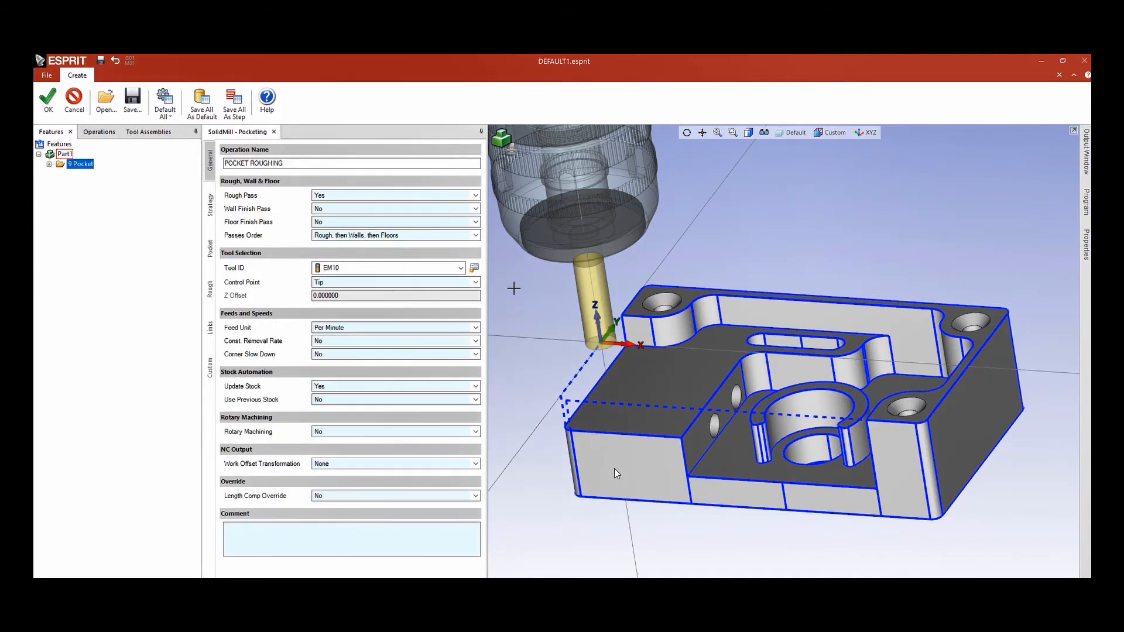
- Set the roughing tool motion pattern to Concentric In
{"action": "left_click", "coordinate": [209, 205]}
{"action": "left_click", "coordinate": [390, 167]}
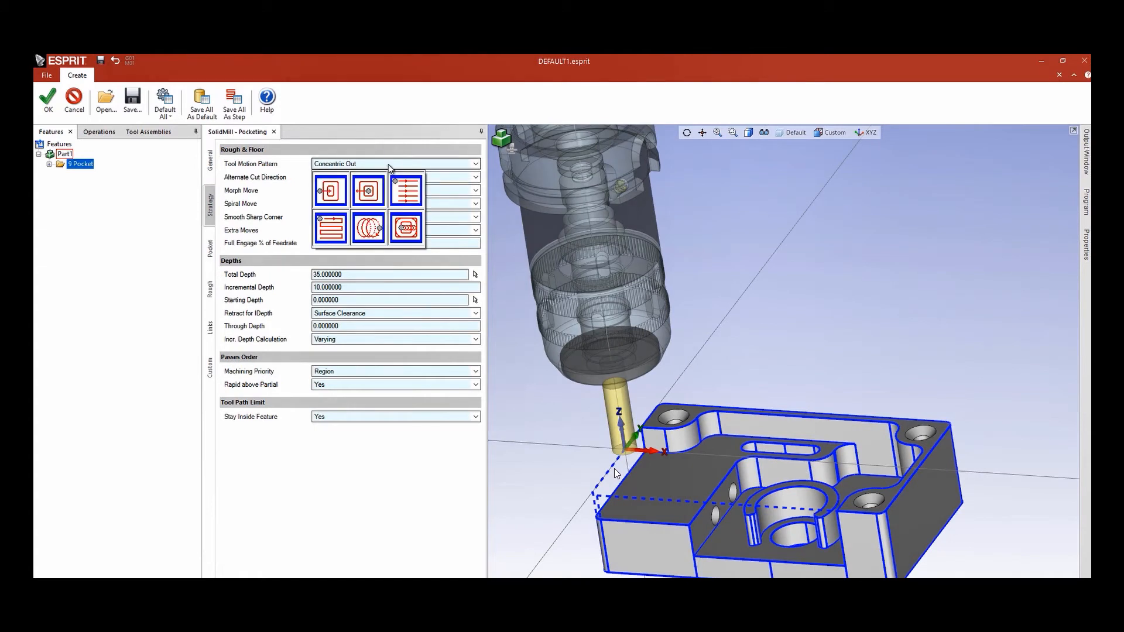
{"action": "left_click", "coordinate": [327, 191]}
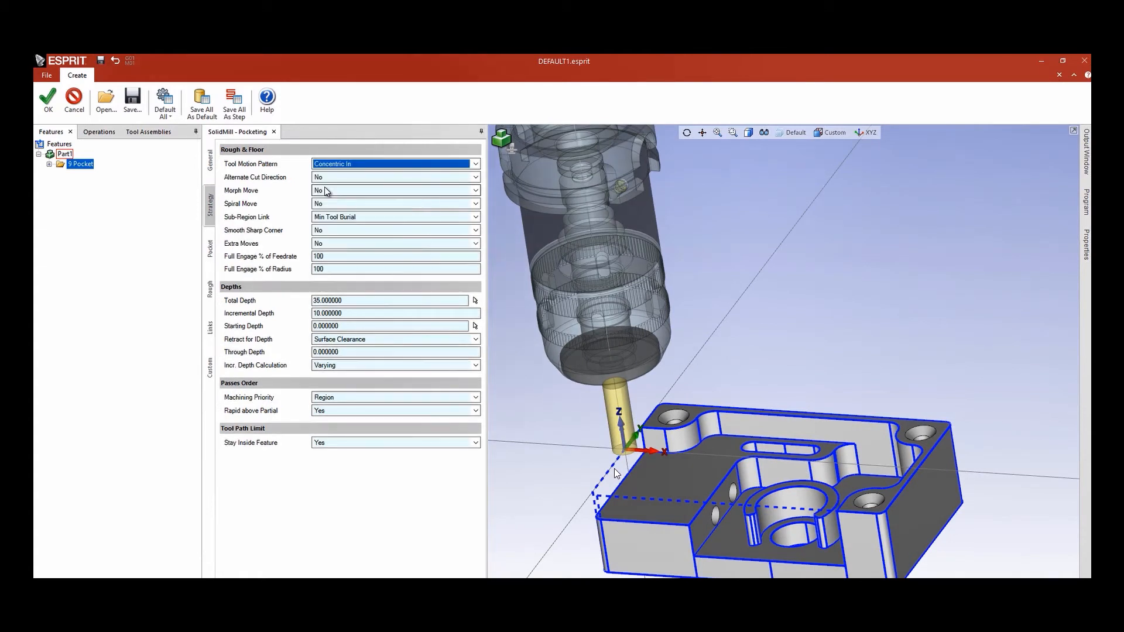
- Set the incremental depth to 5 and pick the total depth of 25 from the open pocket's lower front corner on the model
{"action": "left_click", "coordinate": [369, 312]}
{"action": "double_click", "coordinate": [370, 312]}
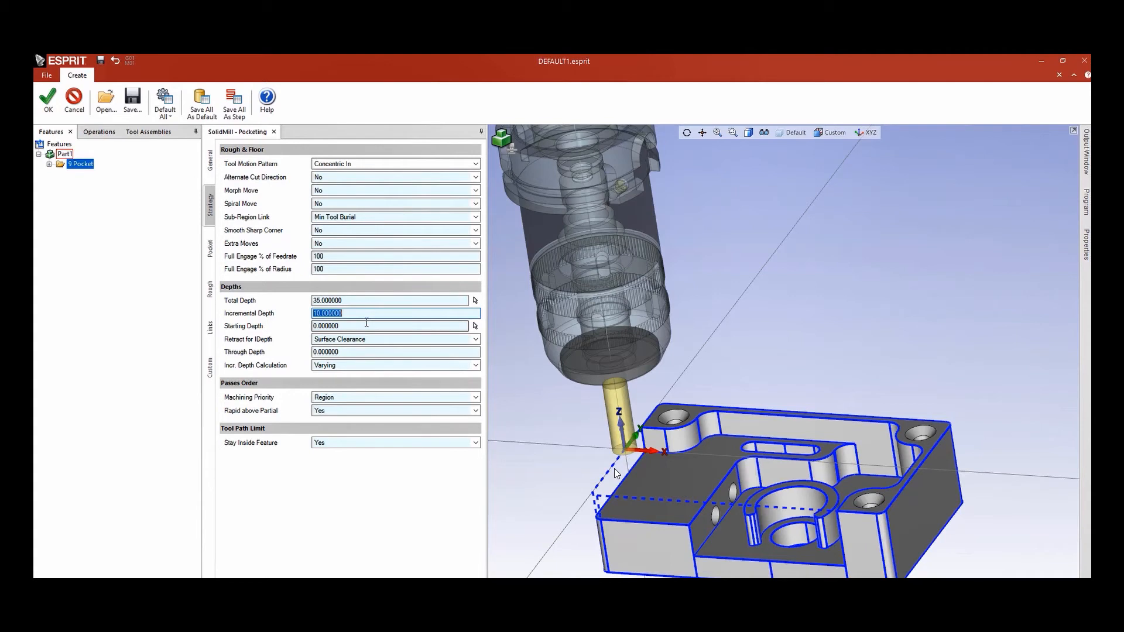
{"action": "type", "text": "5"}
{"action": "key", "text": "Tab"}
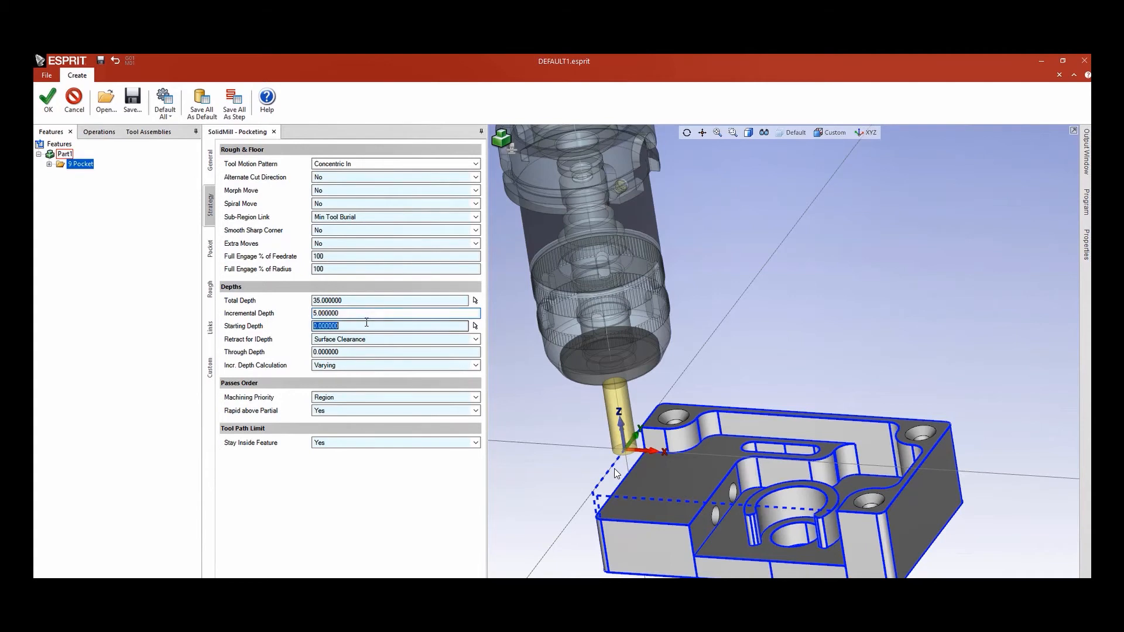
{"action": "left_click", "coordinate": [477, 301]}
{"action": "left_click", "coordinate": [695, 559]}
- Set the roughing cut speed to 180 SPM and both the XY and Z feedrates to 0.075 per tooth
{"action": "left_click", "coordinate": [209, 287]}
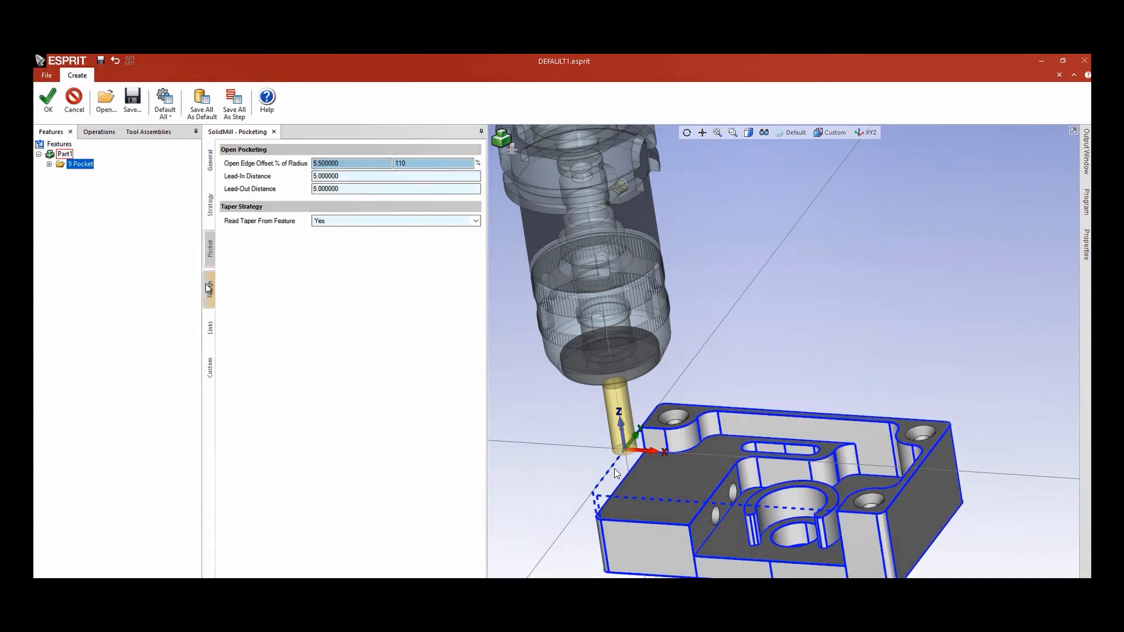
{"action": "left_click", "coordinate": [418, 164]}
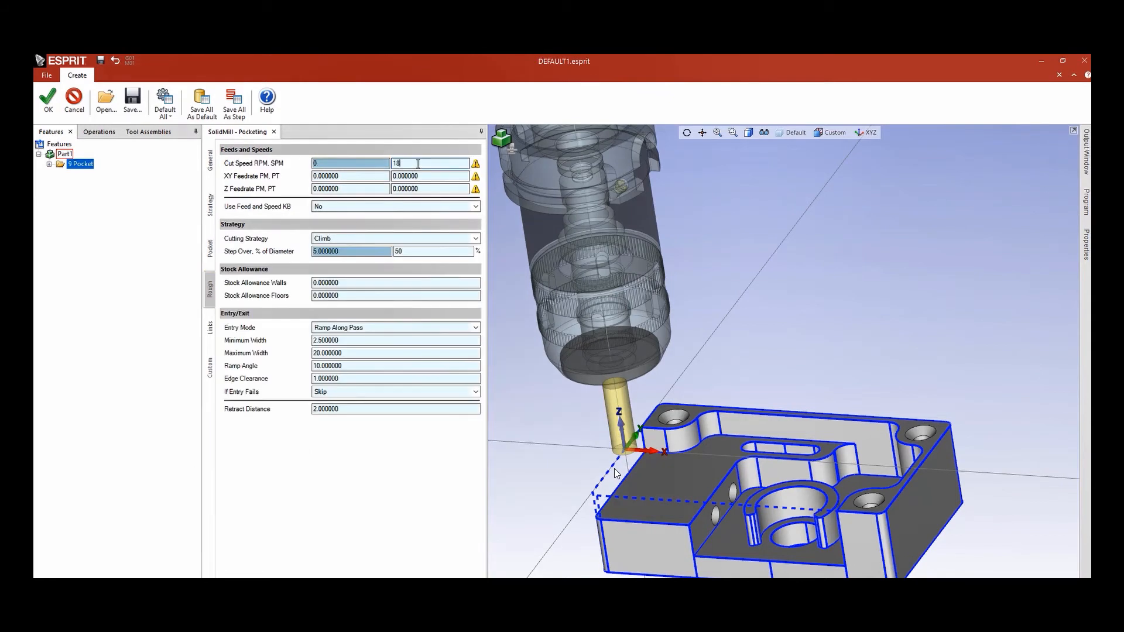
{"action": "key", "text": "Tab"}
{"action": "key", "text": "Tab"}
{"action": "type", "text": "0"}
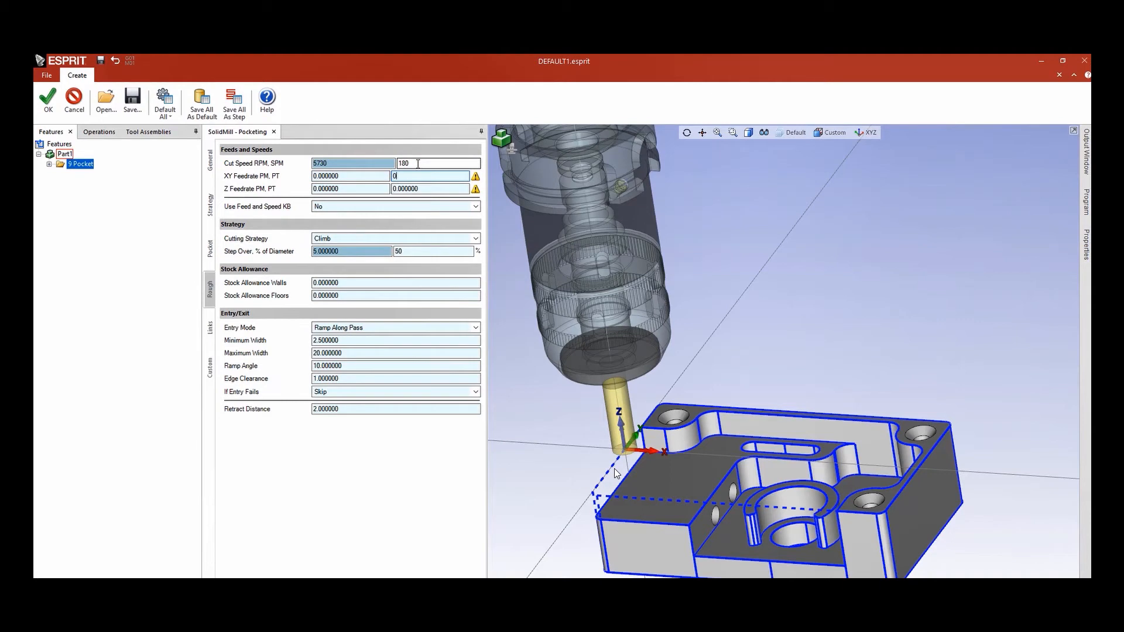
{"action": "key", "text": "Tab"}
{"action": "key", "text": "Tab"}
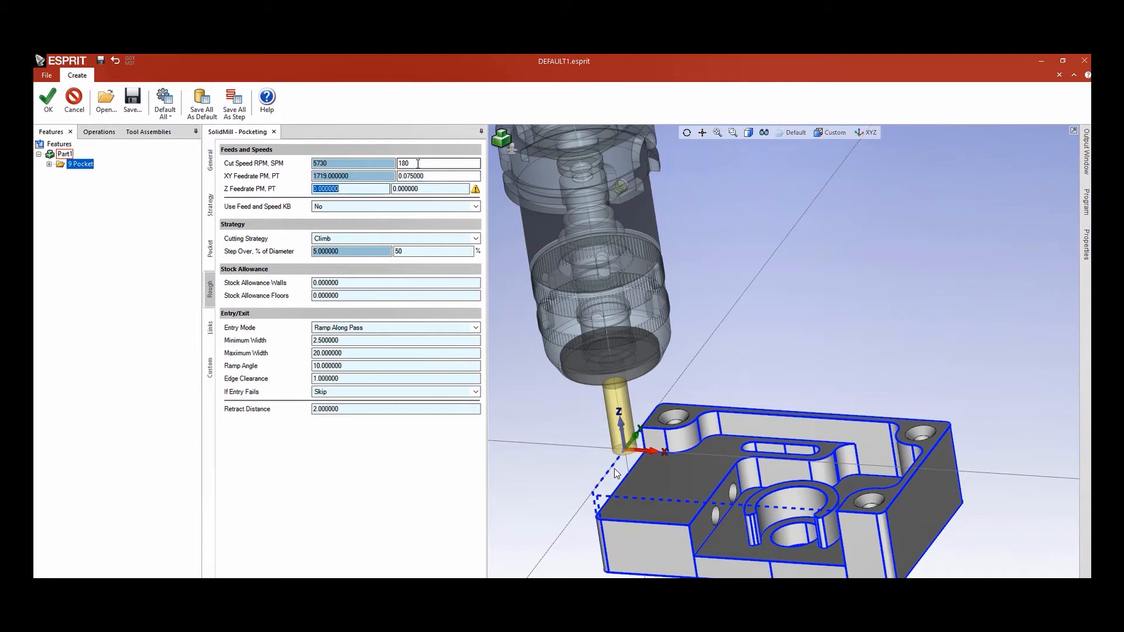
{"action": "type", "text": "0.075"}
{"action": "key", "text": "Tab"}
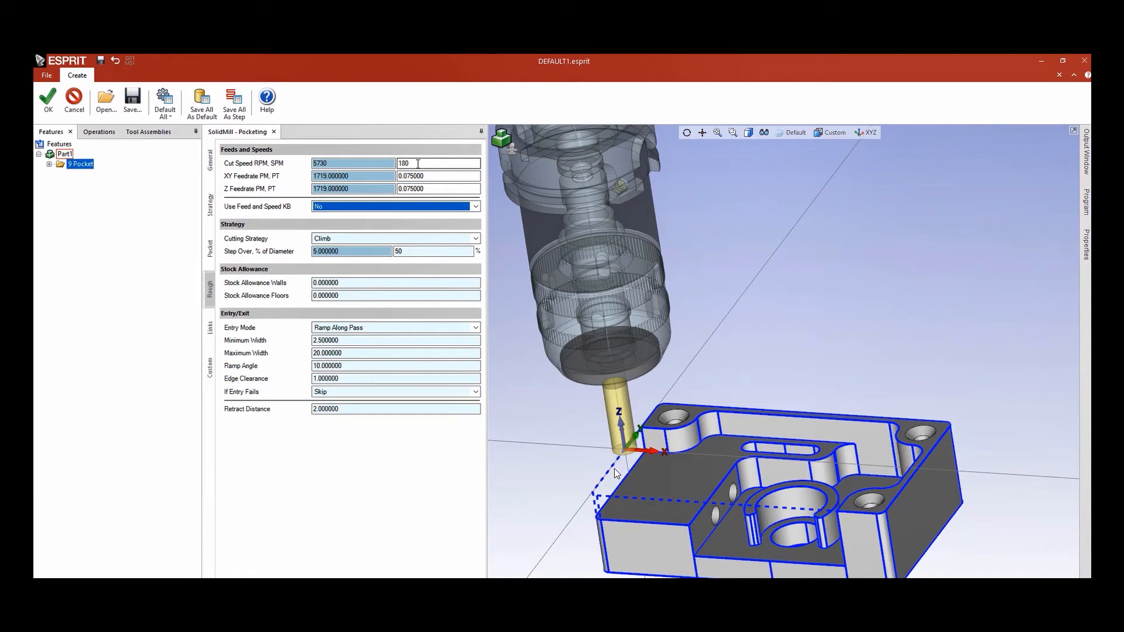
- Set the step over to 40% of the tool diameter and generate the pocket roughing toolpath
{"action": "double_click", "coordinate": [418, 251]}
{"action": "type", "text": "40"}
{"action": "key", "text": "Tab"}
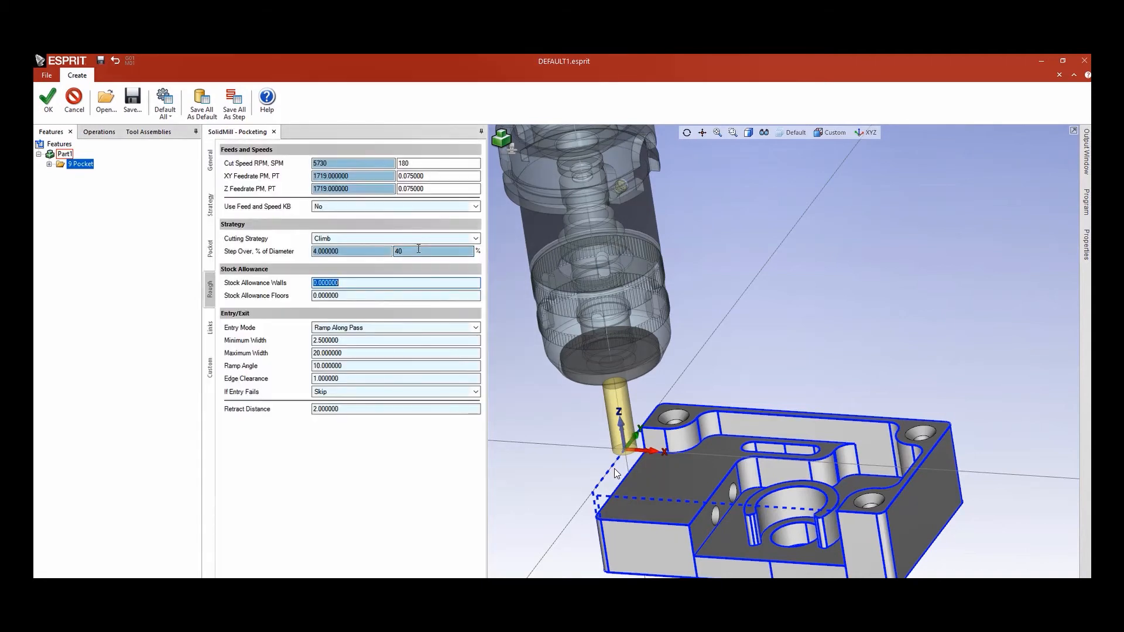
{"action": "left_click", "coordinate": [51, 106]}
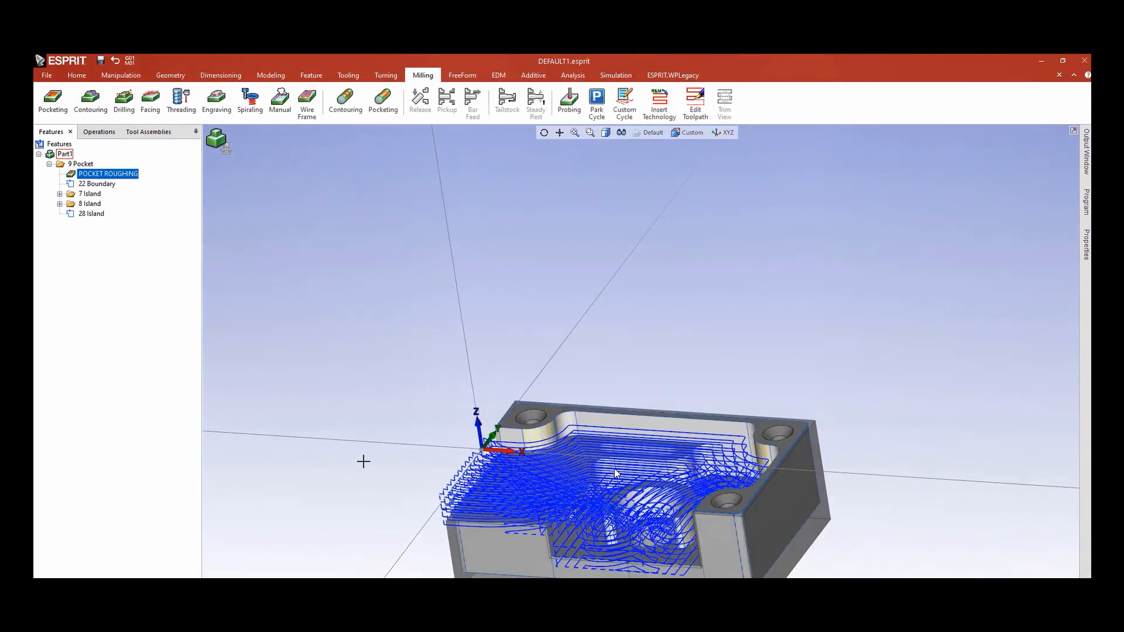
- Check the roughing operation's total cycle time and run its machining simulation at an increased feed playback speed
{"action": "scroll", "coordinate": [345, 422], "scroll_direction": "up", "scroll_amount": 3}
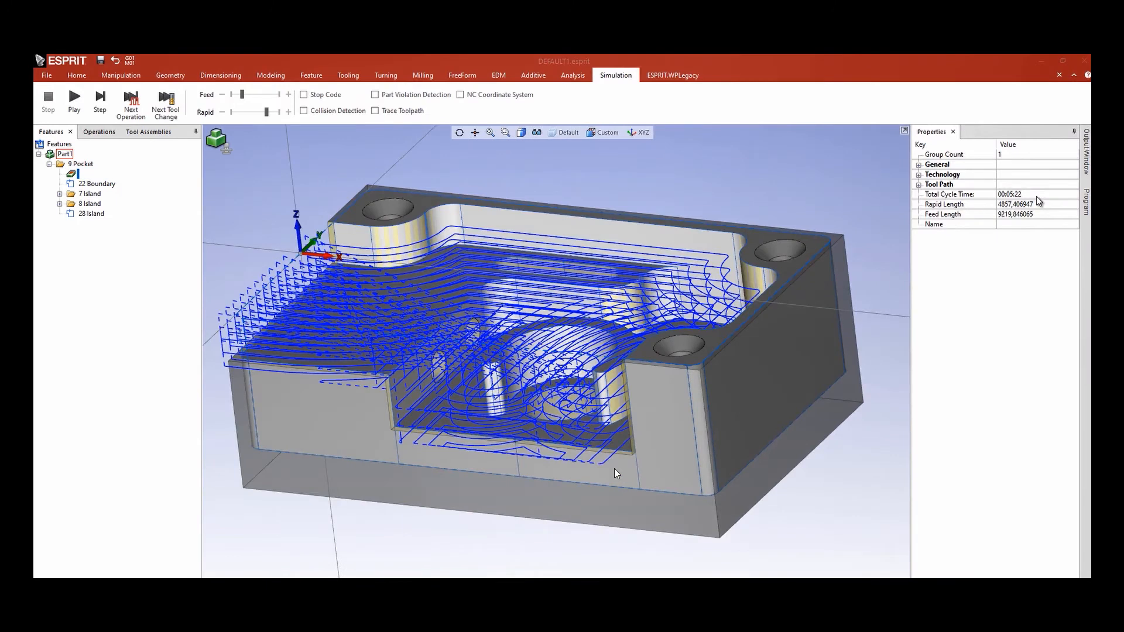
{"action": "left_click", "coordinate": [1035, 195]}
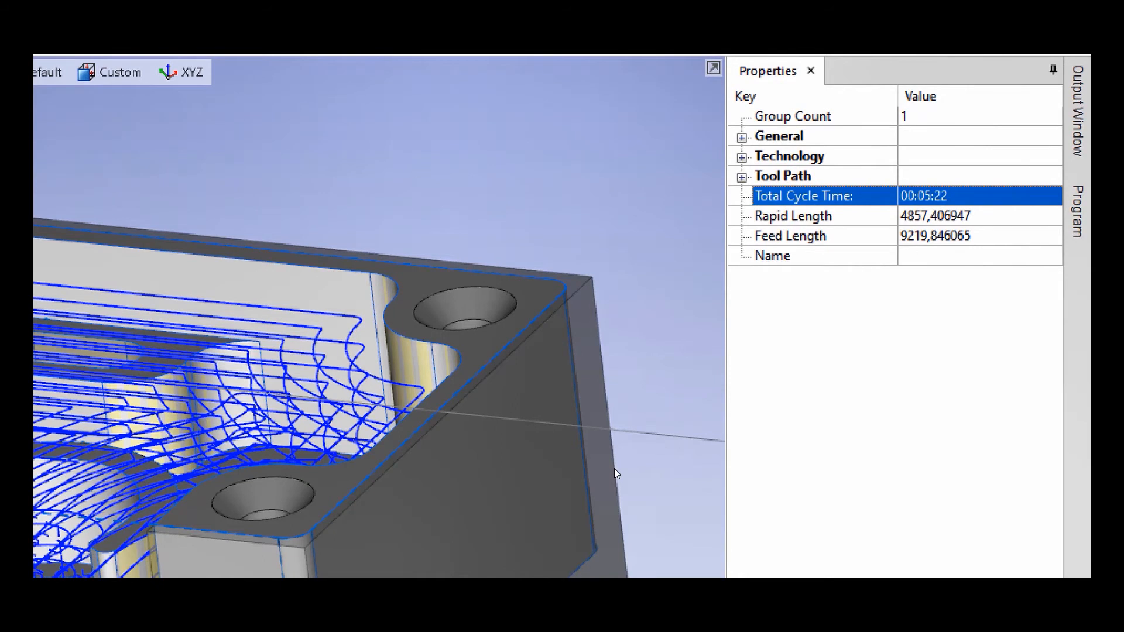
{"action": "left_click", "coordinate": [75, 98]}
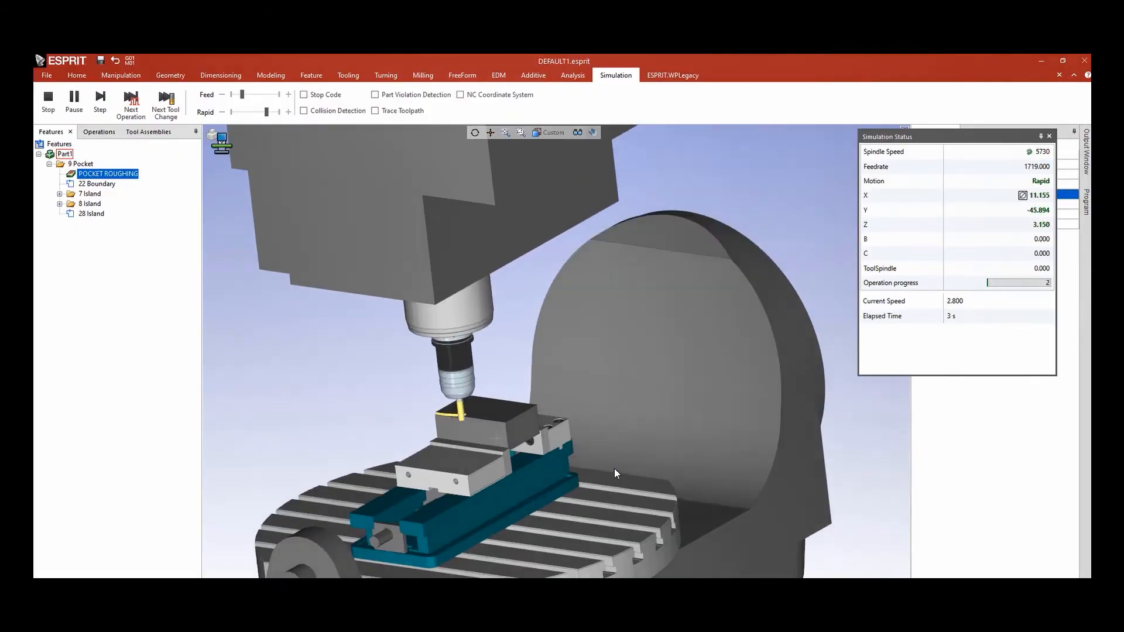
{"action": "scroll", "coordinate": [614, 473], "scroll_direction": "up", "scroll_amount": 3}
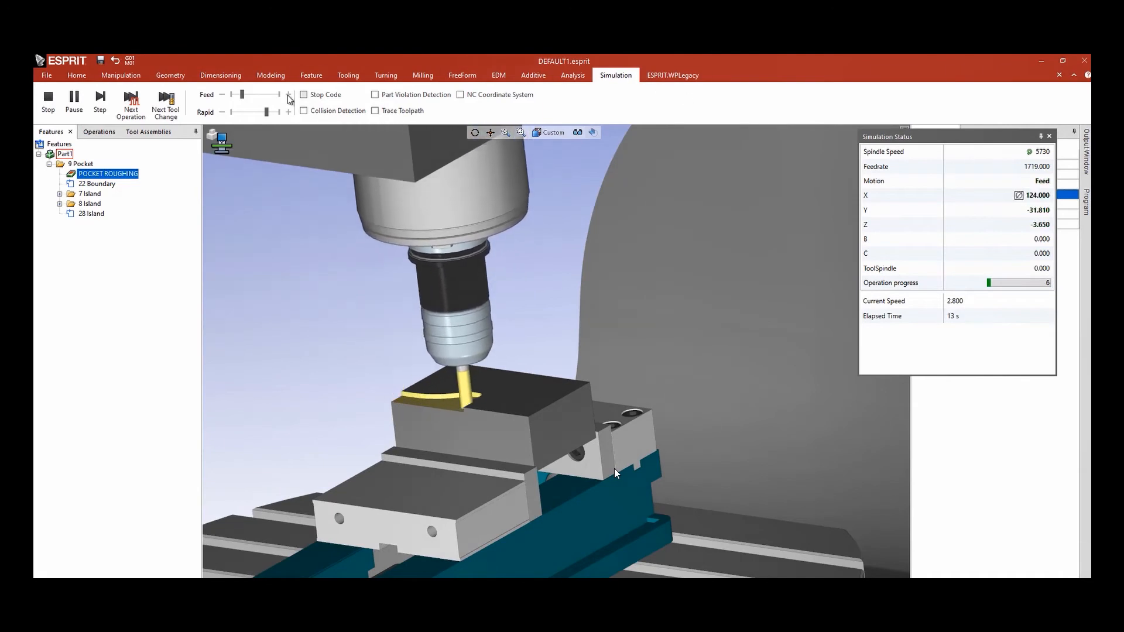
{"action": "left_click", "coordinate": [249, 96]}
{"action": "left_click_drag", "start_coordinate": [249, 95], "coordinate": [260, 96]}
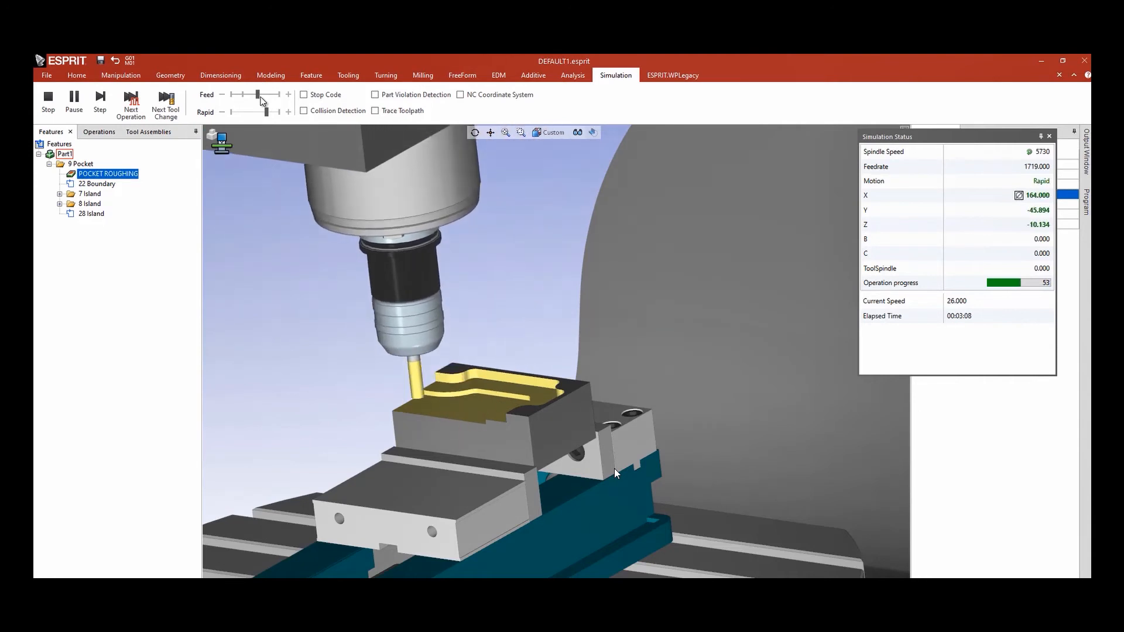
{"action": "left_click_drag", "start_coordinate": [261, 98], "coordinate": [268, 97]}
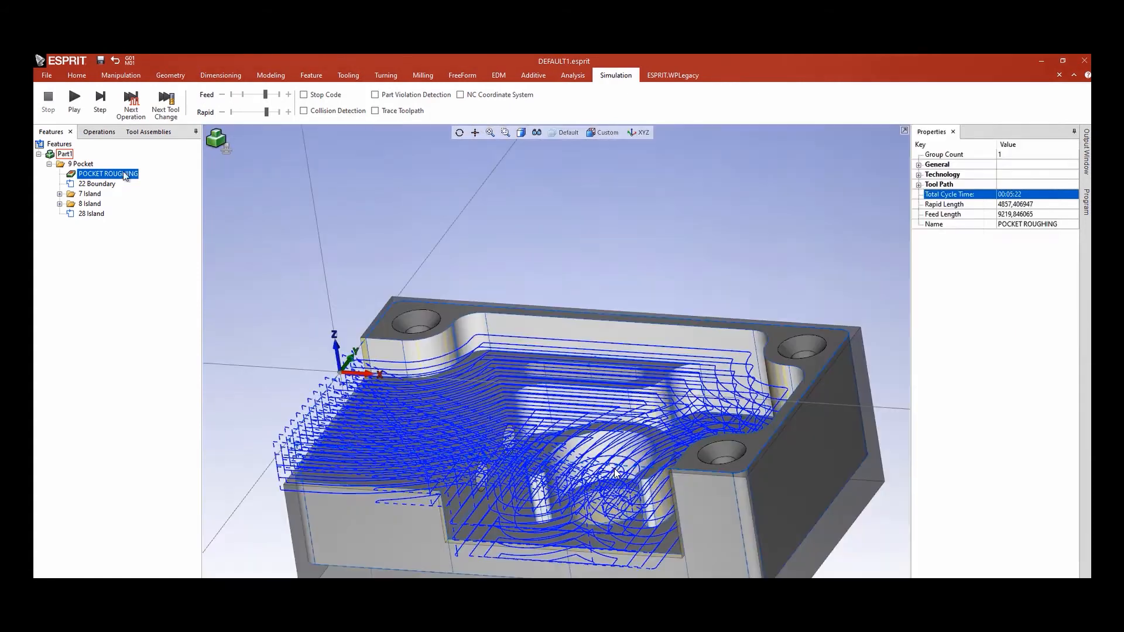
- Rename the pocket roughing operation PROFIT MILLING ROUGHING and change its tool motion pattern to ProfitMilling
{"action": "double_click", "coordinate": [124, 175]}
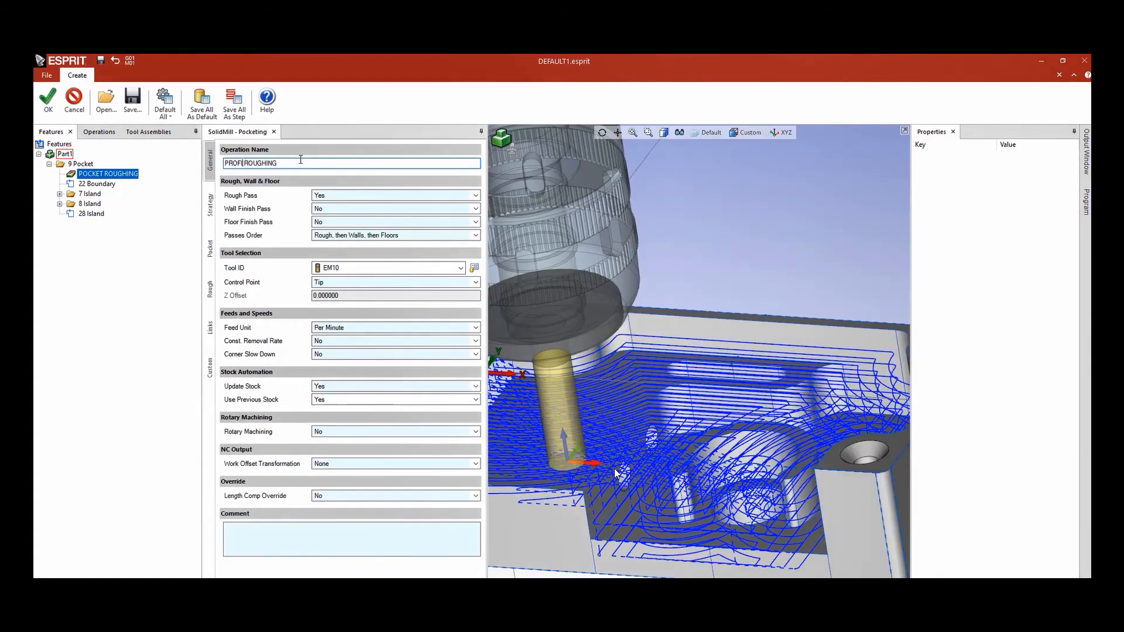
{"action": "type", "text": "T MILLING"}
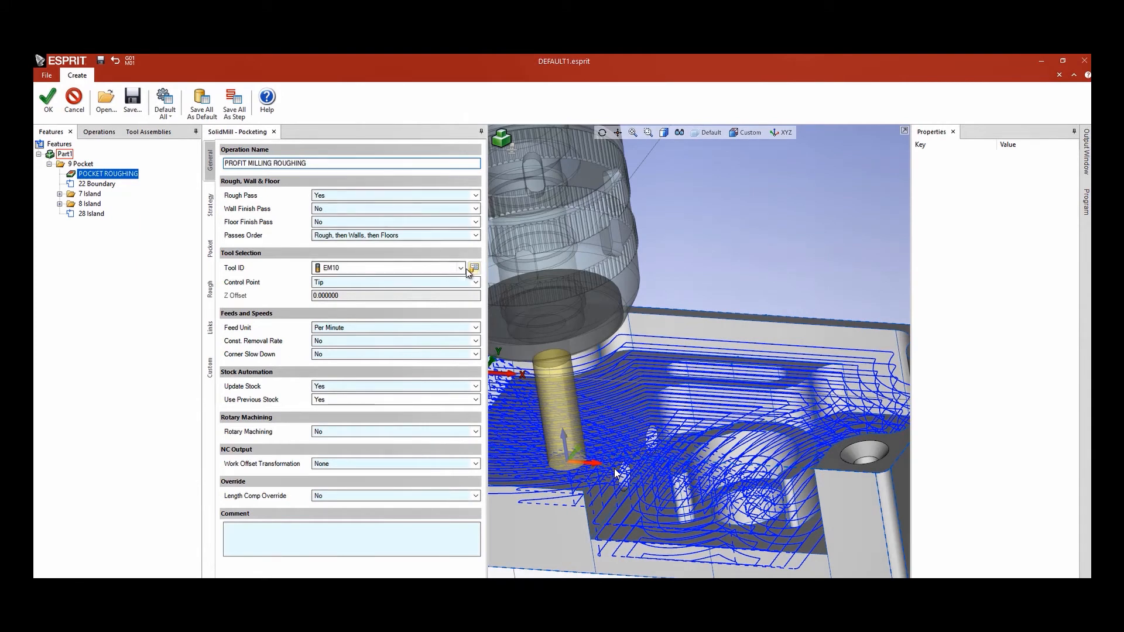
{"action": "left_click", "coordinate": [213, 211]}
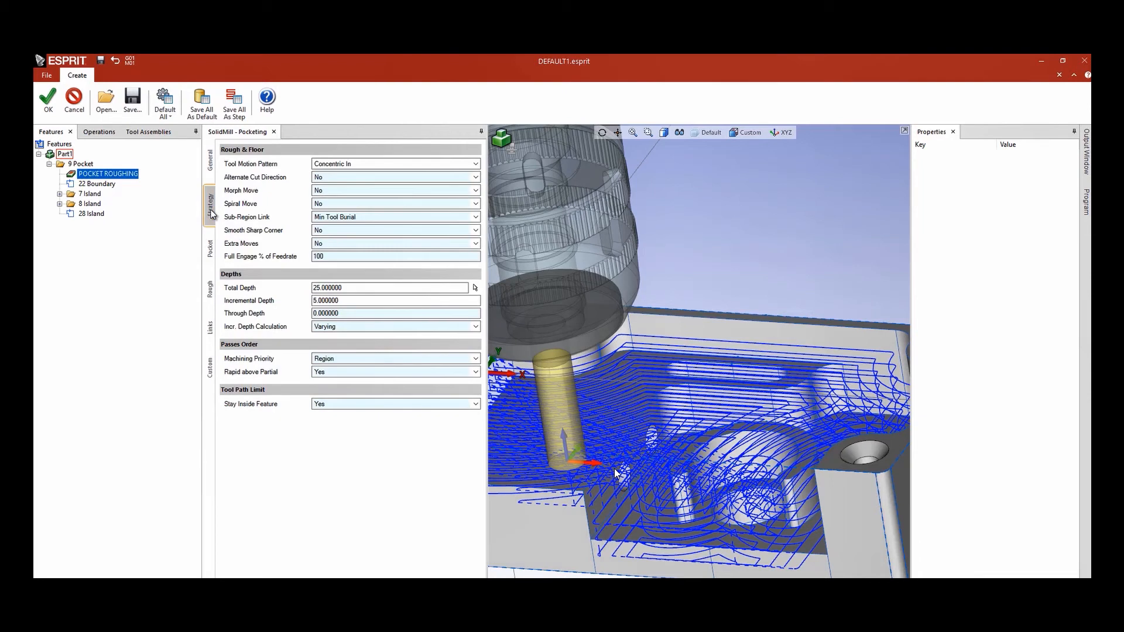
{"action": "left_click", "coordinate": [401, 164]}
{"action": "left_click", "coordinate": [407, 227]}
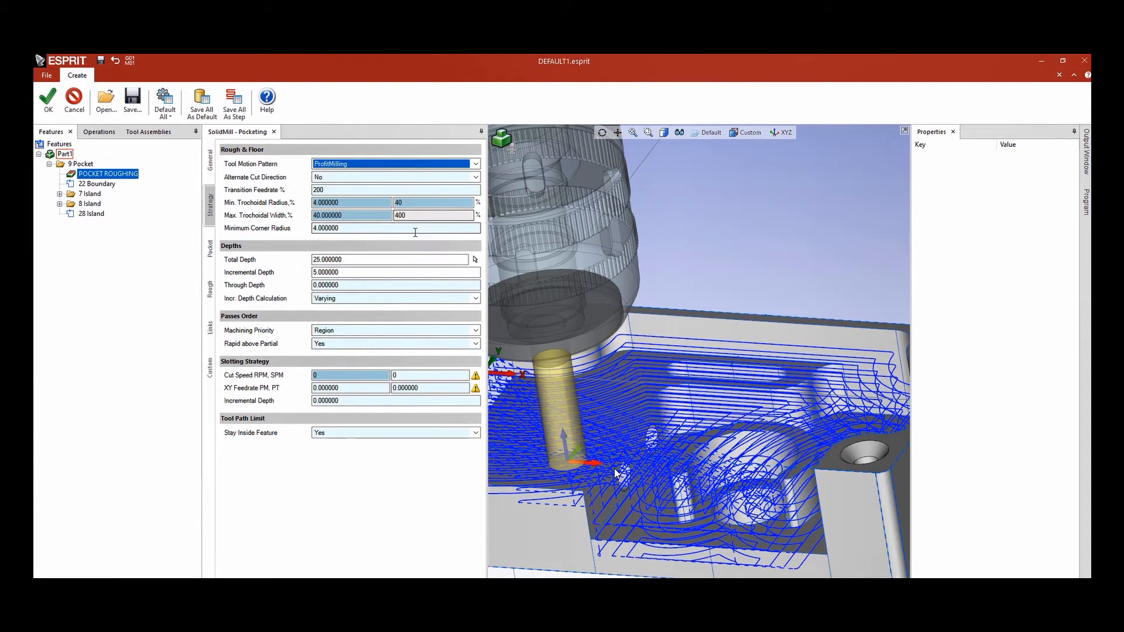
- Set the incremental depth of the ProfitMilling operation to 25
{"action": "left_click", "coordinate": [352, 271]}
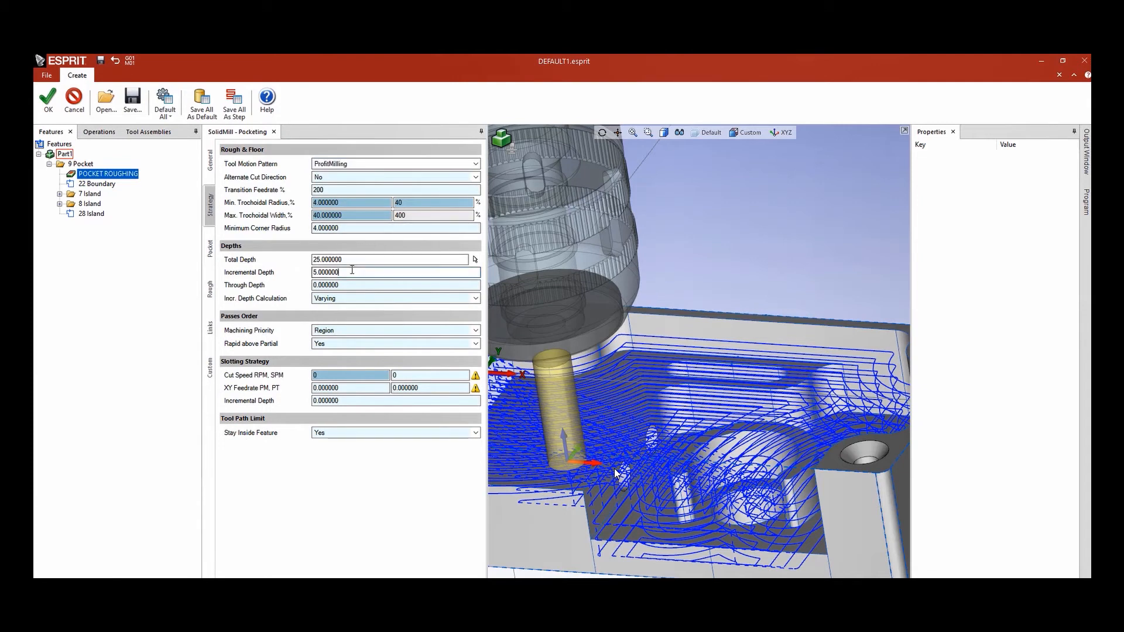
{"action": "type", "text": "25"}
{"action": "key", "text": "Tab"}
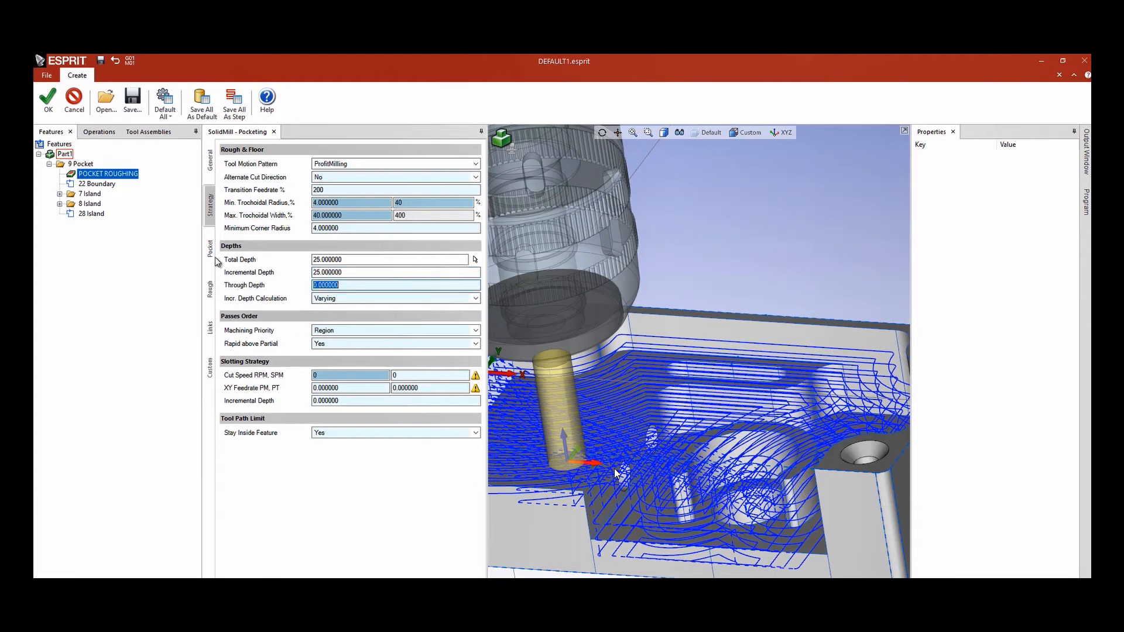
- Set the cut speed to 300 SPM, XY and Z feedrates to 0.279 per tooth, and the maximum feedrate to 20000 per minute
{"action": "left_click", "coordinate": [209, 288]}
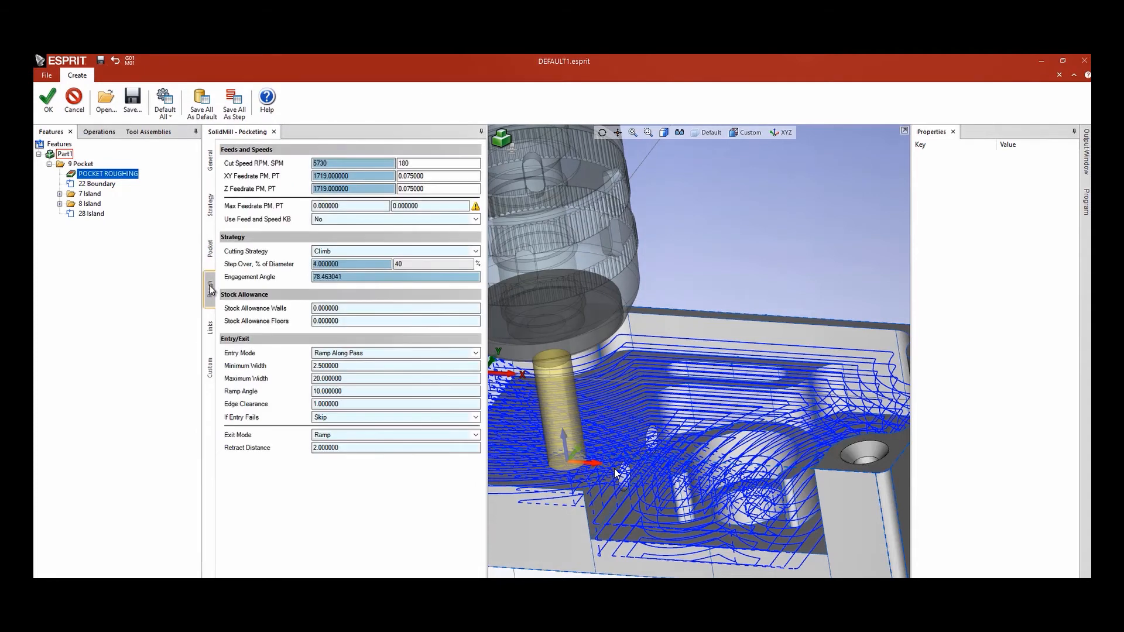
{"action": "double_click", "coordinate": [419, 163]}
{"action": "type", "text": "300"}
{"action": "key", "text": "Tab"}
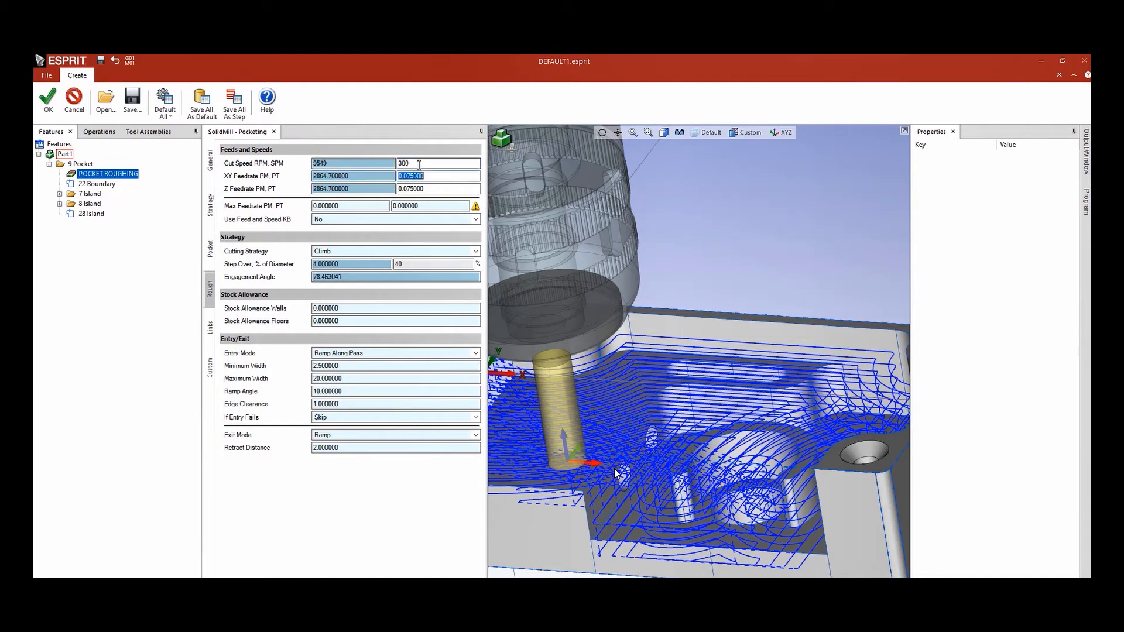
{"action": "type", "text": "0.279"}
{"action": "key", "text": "Tab"}
{"action": "type", "text": "0"}
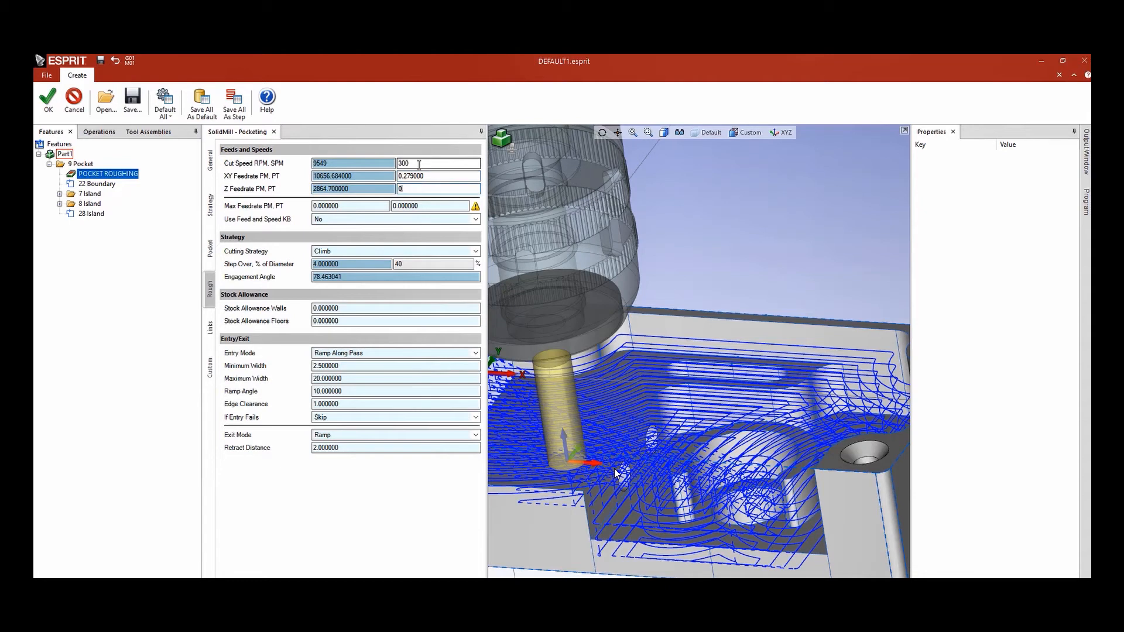
{"action": "type", "text": ".279"}
{"action": "key", "text": "Tab"}
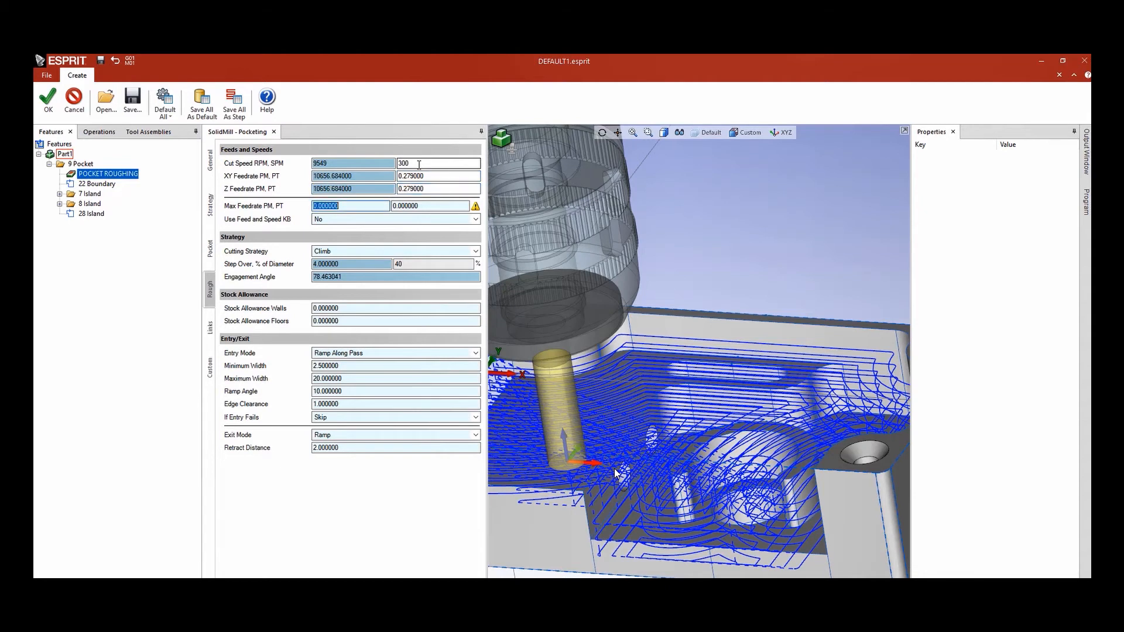
{"action": "type", "text": "20000"}
{"action": "key", "text": "Tab"}
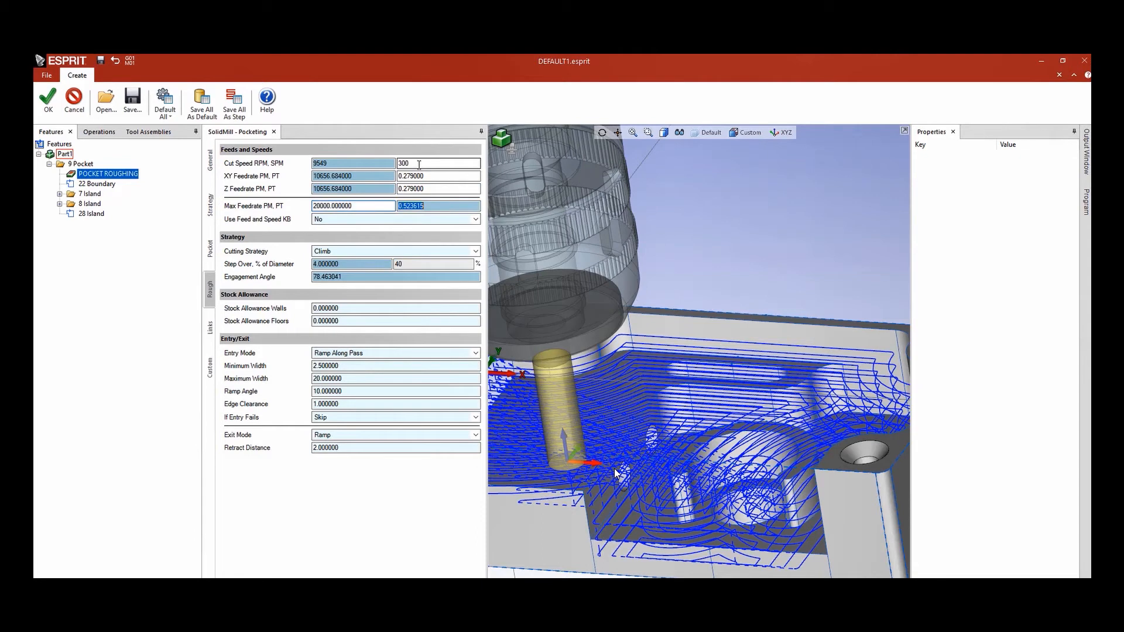
- Set the ProfitMilling engagement angle to 32 and check the matching step over values
{"action": "left_click", "coordinate": [358, 277]}
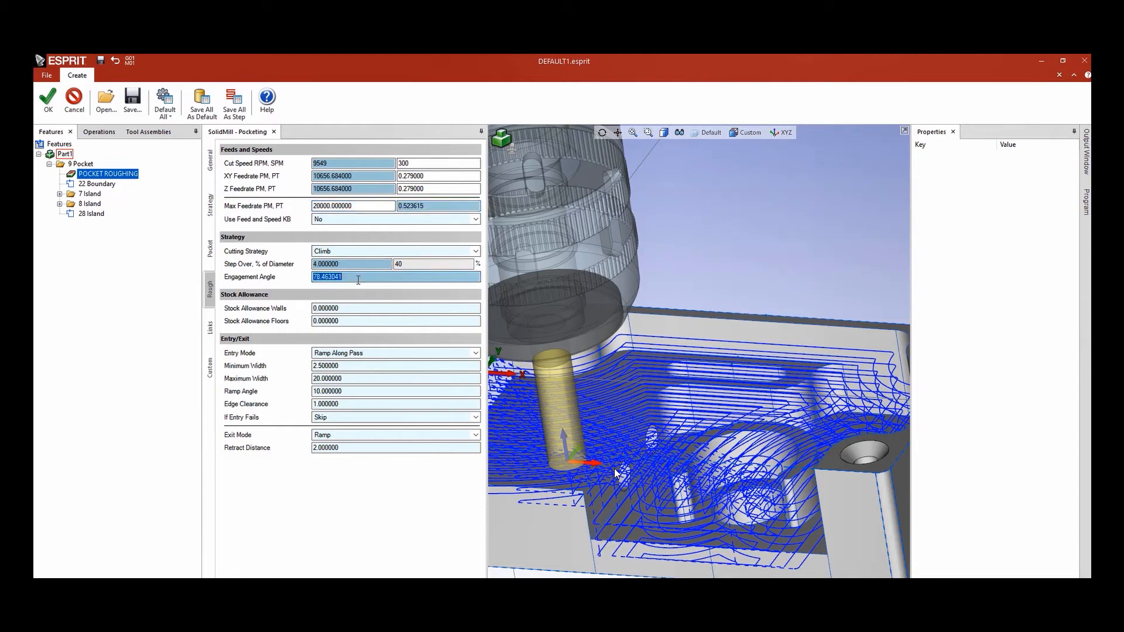
{"action": "type", "text": "32"}
{"action": "key", "text": "Tab"}
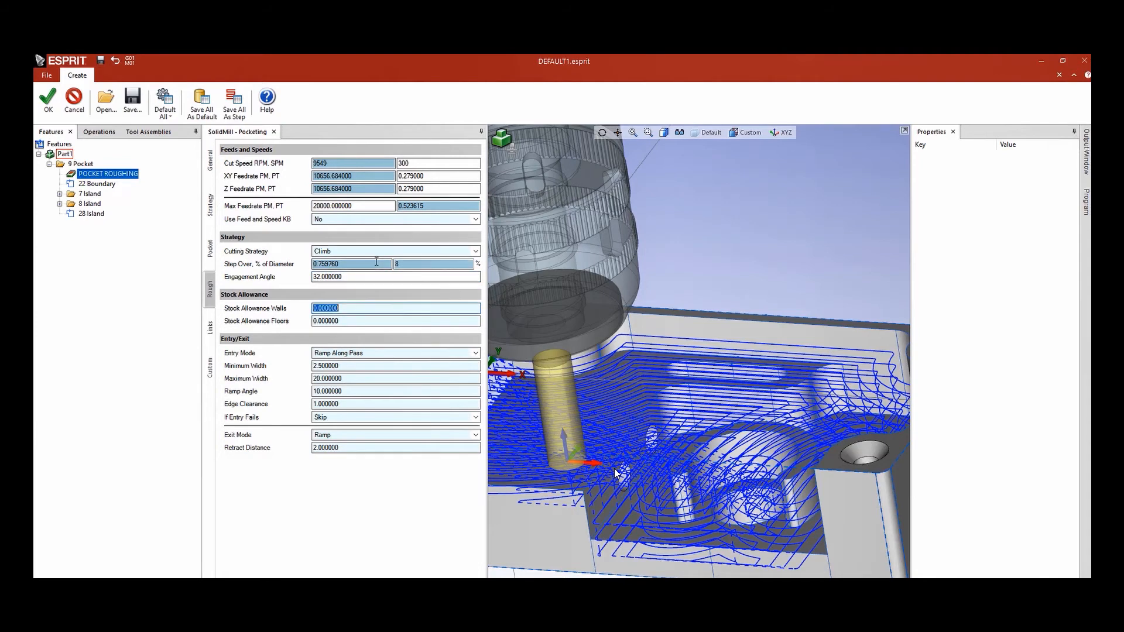
{"action": "double_click", "coordinate": [376, 263]}
{"action": "double_click", "coordinate": [411, 263]}
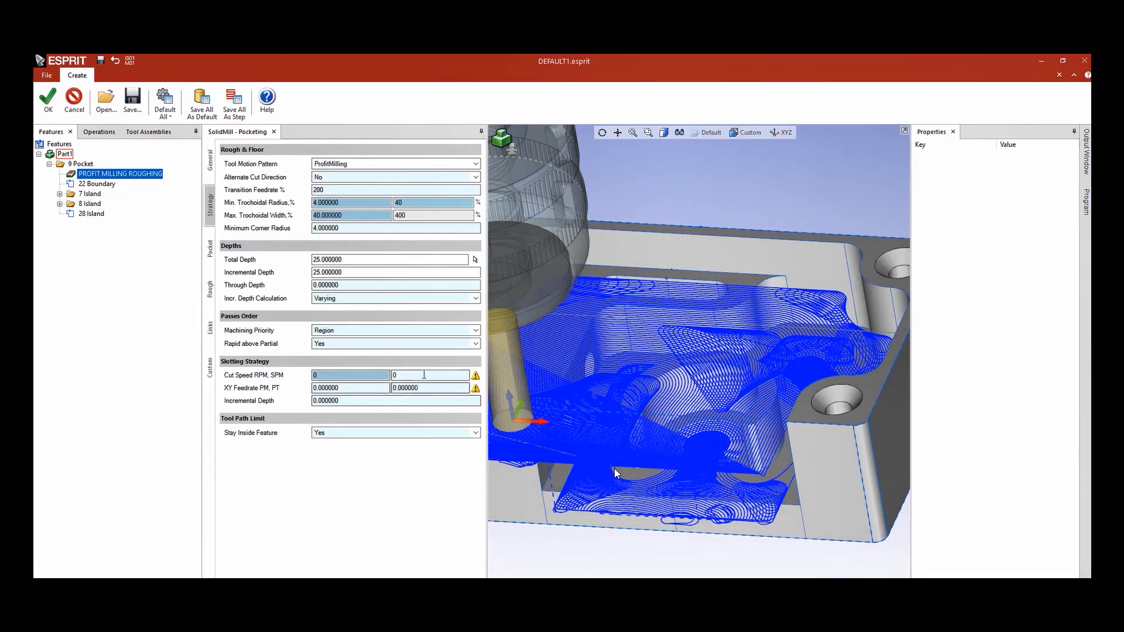
- Set the slotting strategy to 180 SPM cut speed, 0.075 feedrate per tooth and incremental depth 5, and apply the operation
{"action": "double_click", "coordinate": [423, 374]}
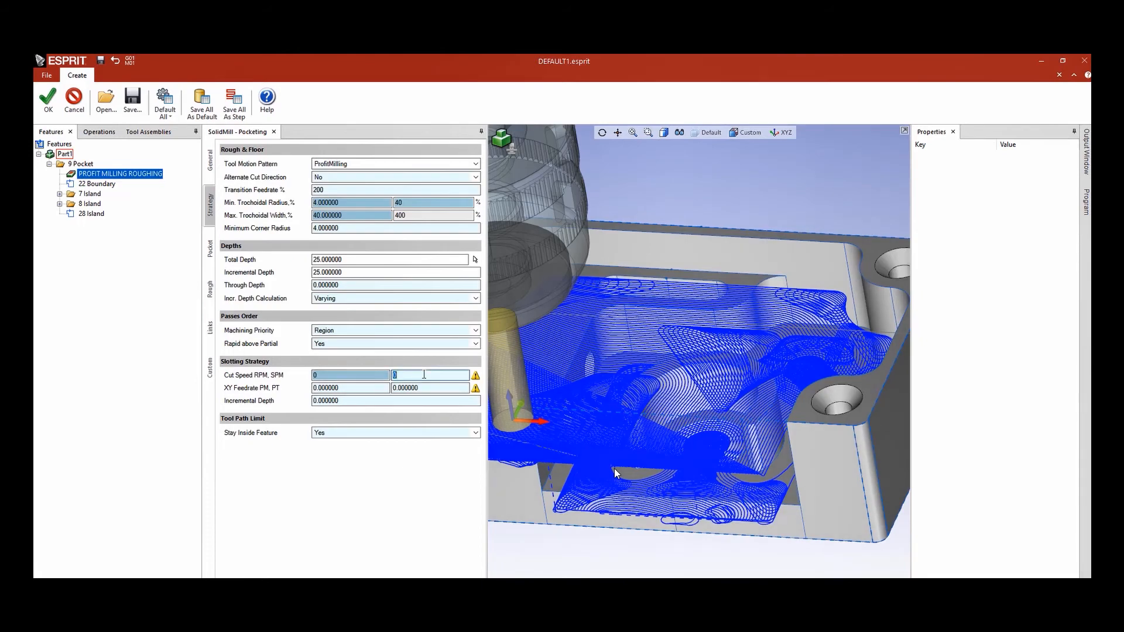
{"action": "type", "text": "180"}
{"action": "key", "text": "Tab"}
{"action": "key", "text": "Tab"}
{"action": "type", "text": "0"}
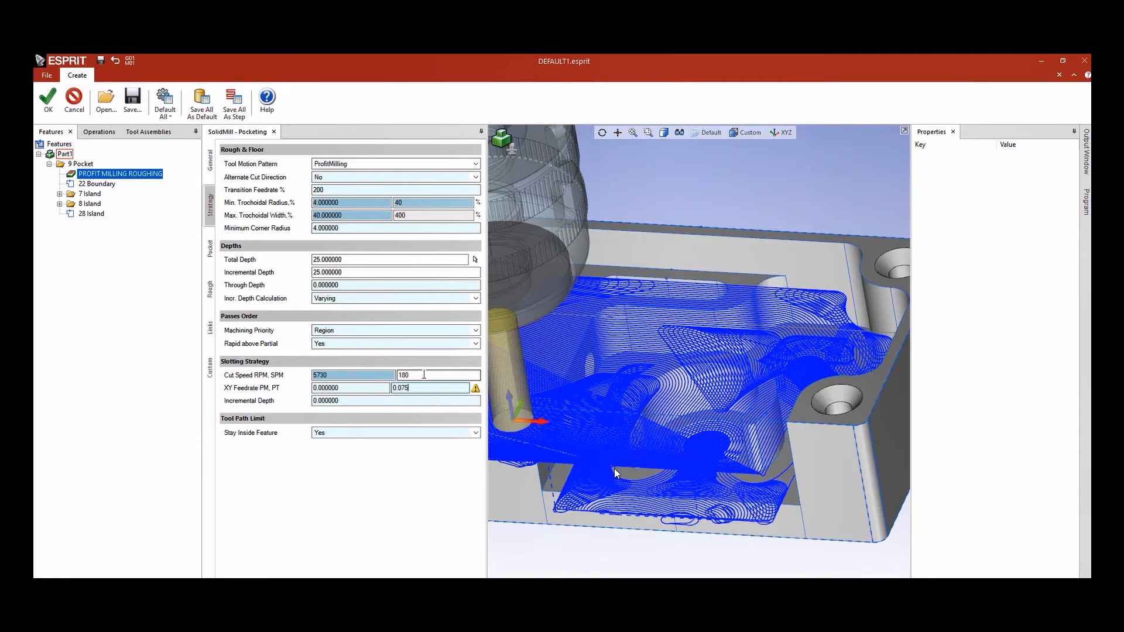
{"action": "type", "text": ".075"}
{"action": "key", "text": "Tab"}
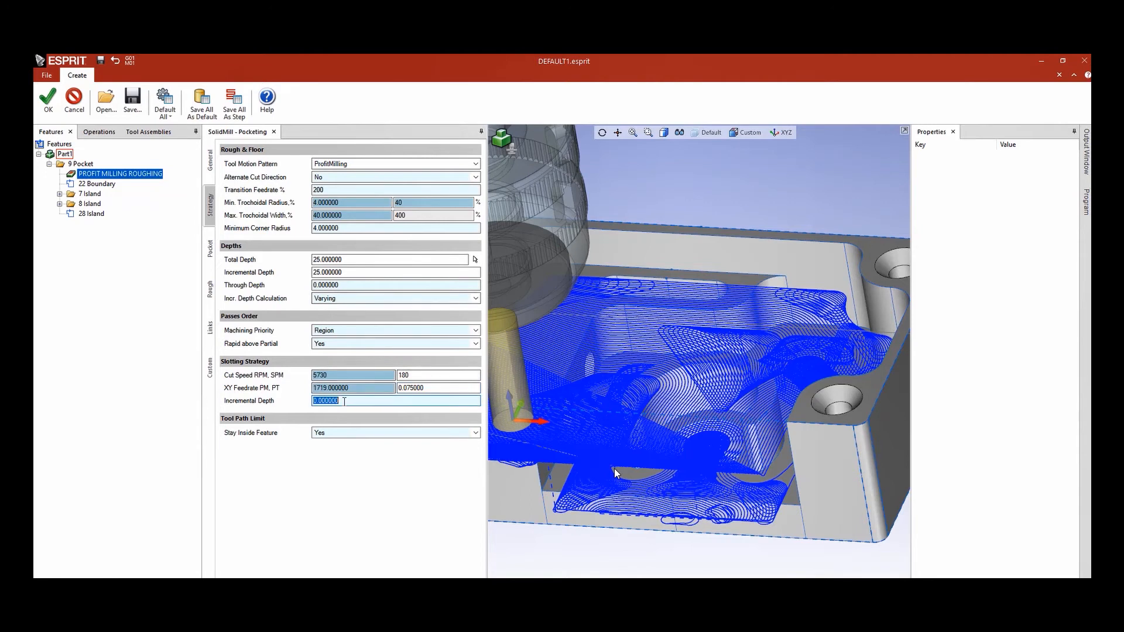
{"action": "type", "text": "5"}
{"action": "key", "text": "Tab"}
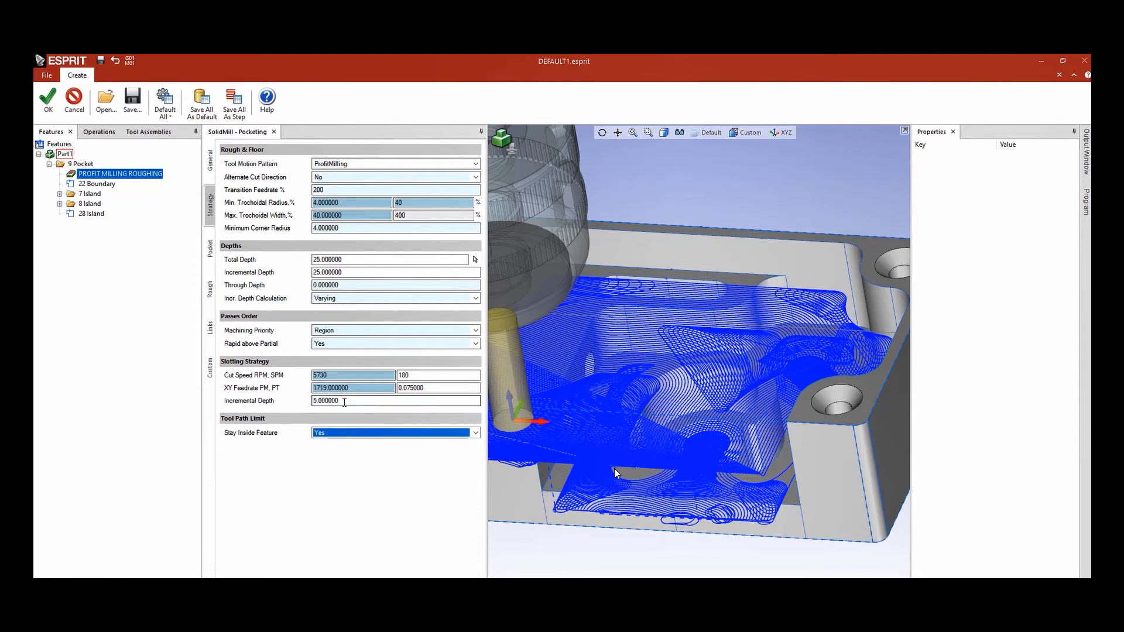
{"action": "left_click", "coordinate": [48, 107]}
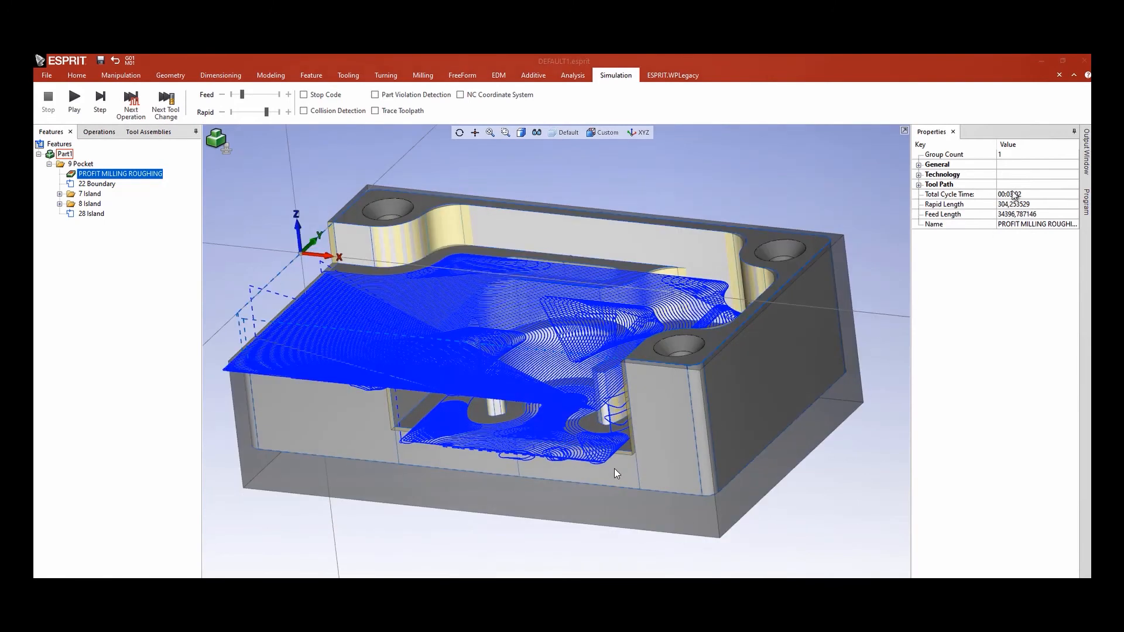
{"action": "left_click", "coordinate": [1040, 199]}
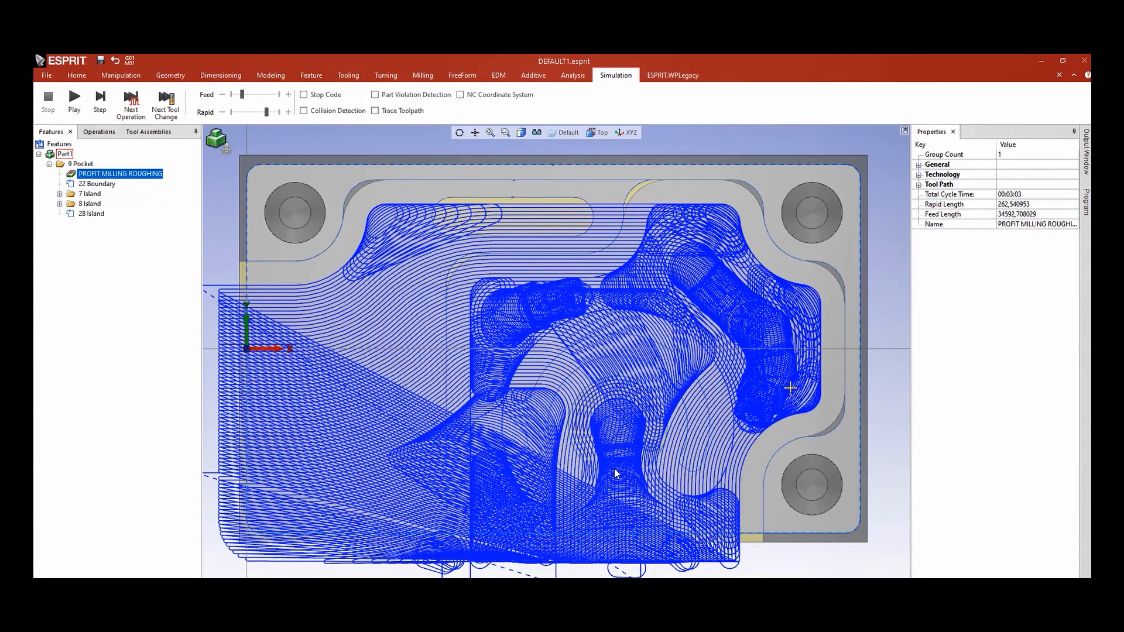
- Set the minimum trochoidal radius and minimum corner radius of the PROFIT MILLING ROUGHING operation to 1 and apply it
{"action": "middle_click_drag", "start_coordinate": [644, 445], "coordinate": [765, 419]}
{"action": "scroll", "coordinate": [703, 413], "scroll_direction": "down", "scroll_amount": 5}
{"action": "double_click", "coordinate": [128, 175]}
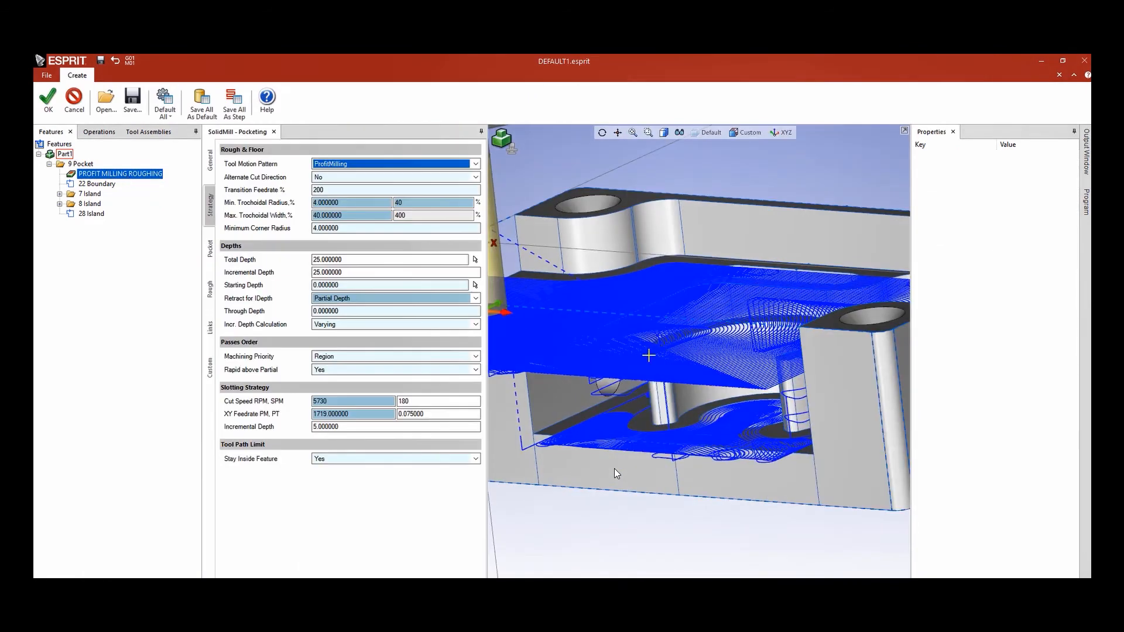
{"action": "left_click", "coordinate": [344, 202]}
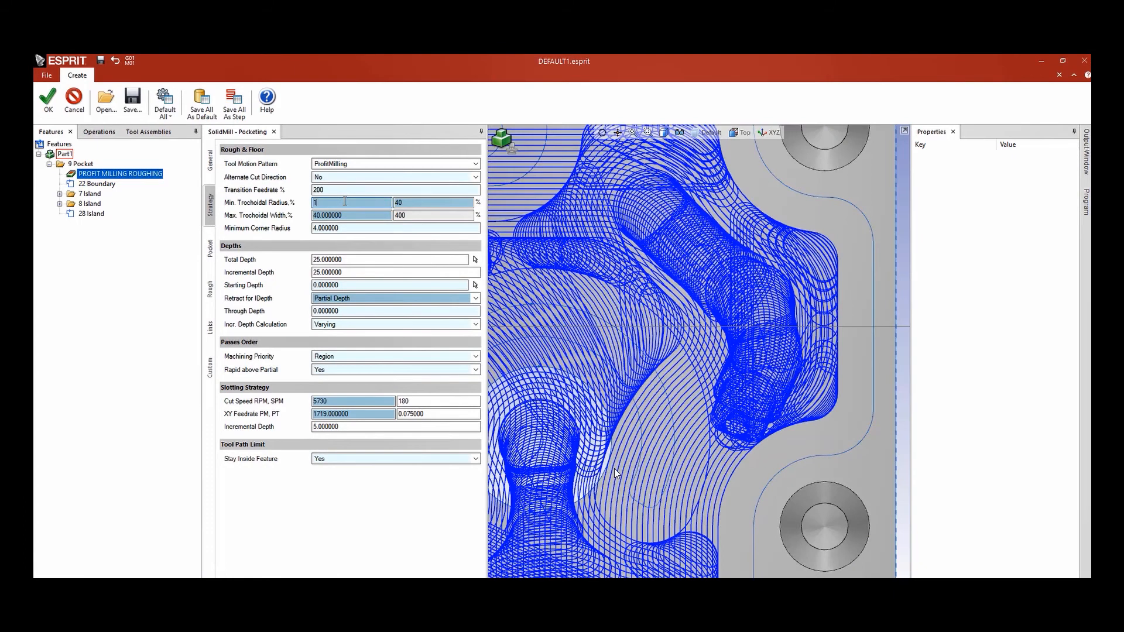
{"action": "type", "text": "1"}
{"action": "key", "text": "Tab"}
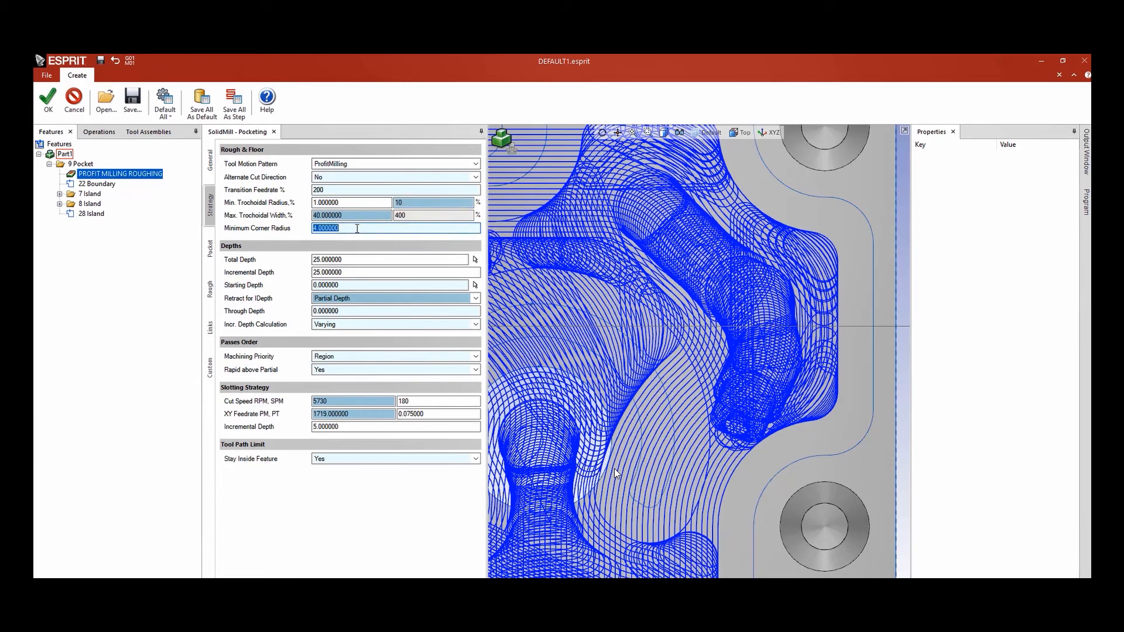
{"action": "key", "text": "Tab"}
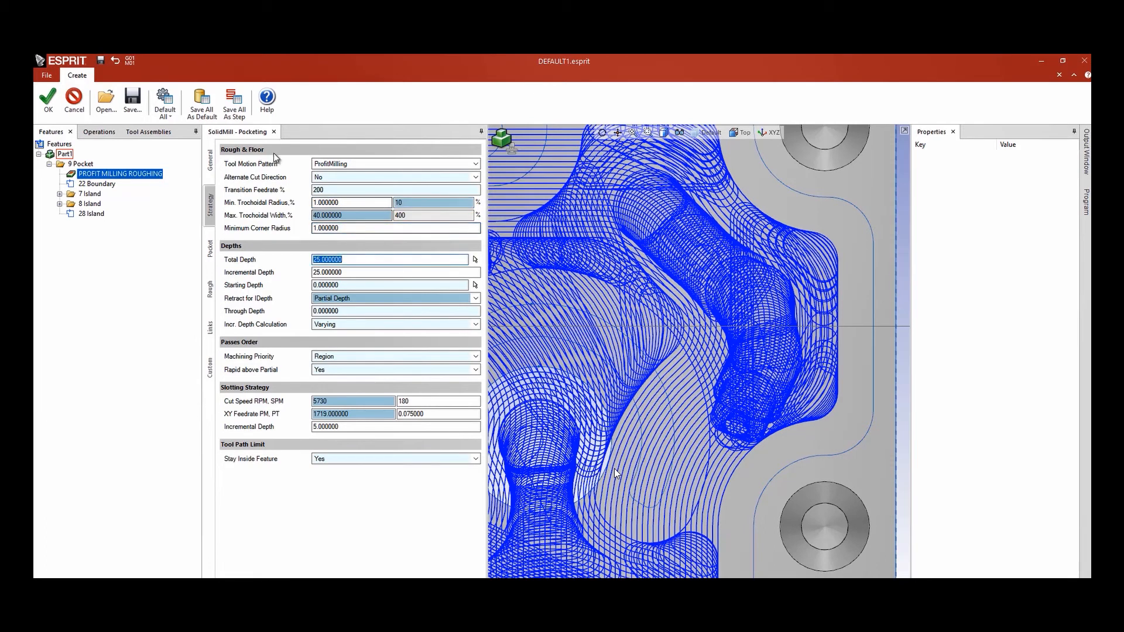
{"action": "left_click", "coordinate": [49, 104]}
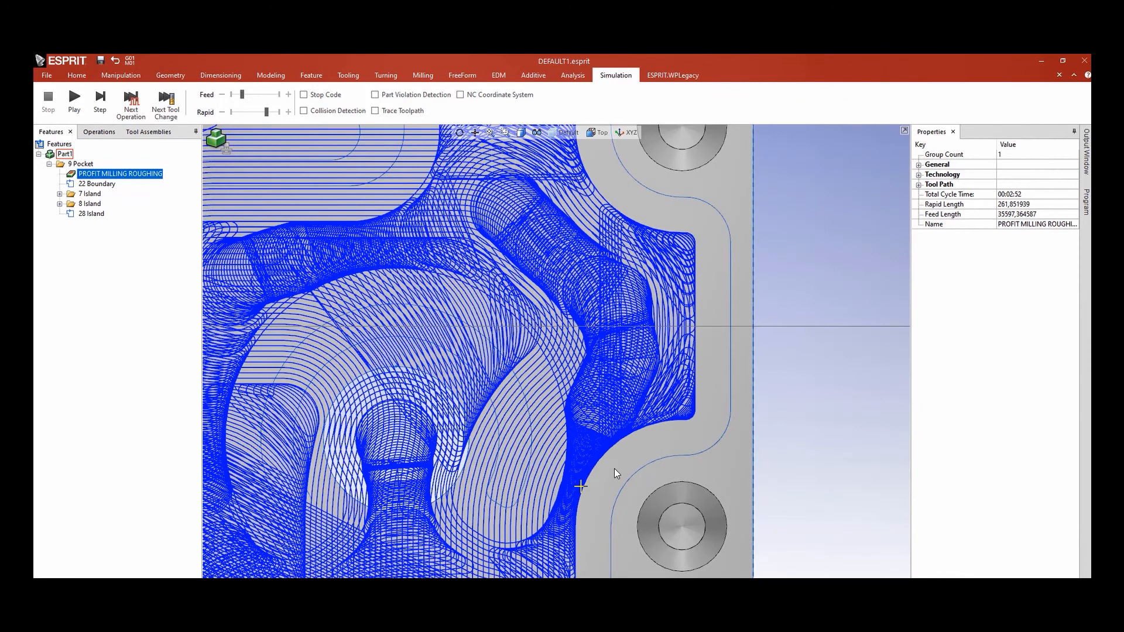
- Inspect the recalculated toolpath in the pocket corners and simulate it at a reduced feed playback speed, ending the simulation partway
{"action": "scroll", "coordinate": [615, 469], "scroll_direction": "up", "scroll_amount": 2}
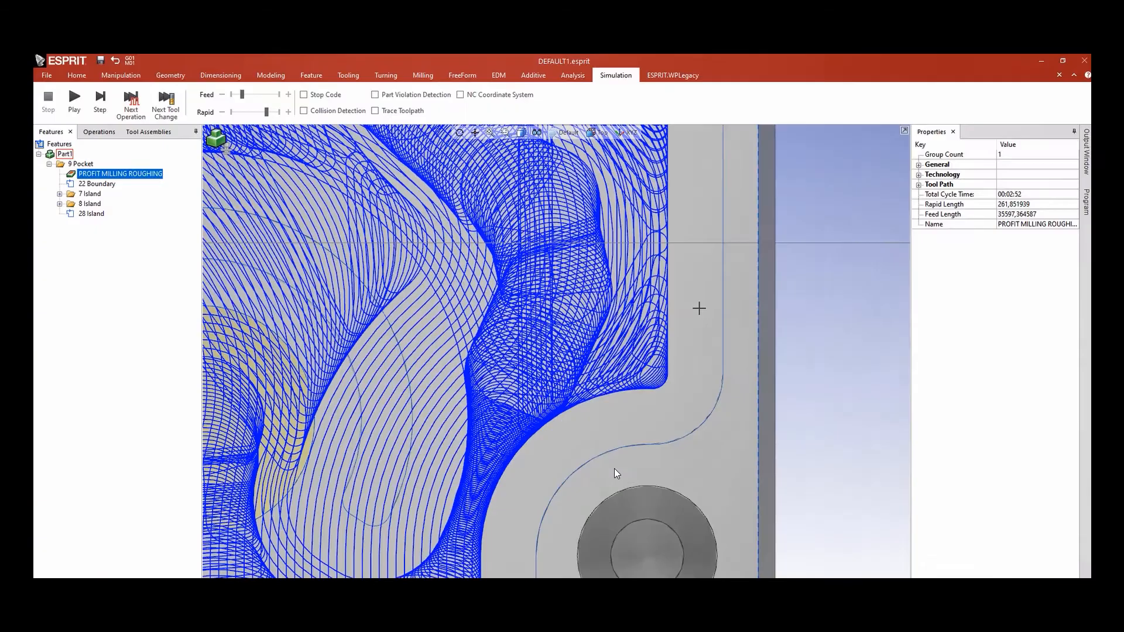
{"action": "scroll", "coordinate": [699, 309], "scroll_direction": "down", "scroll_amount": 3}
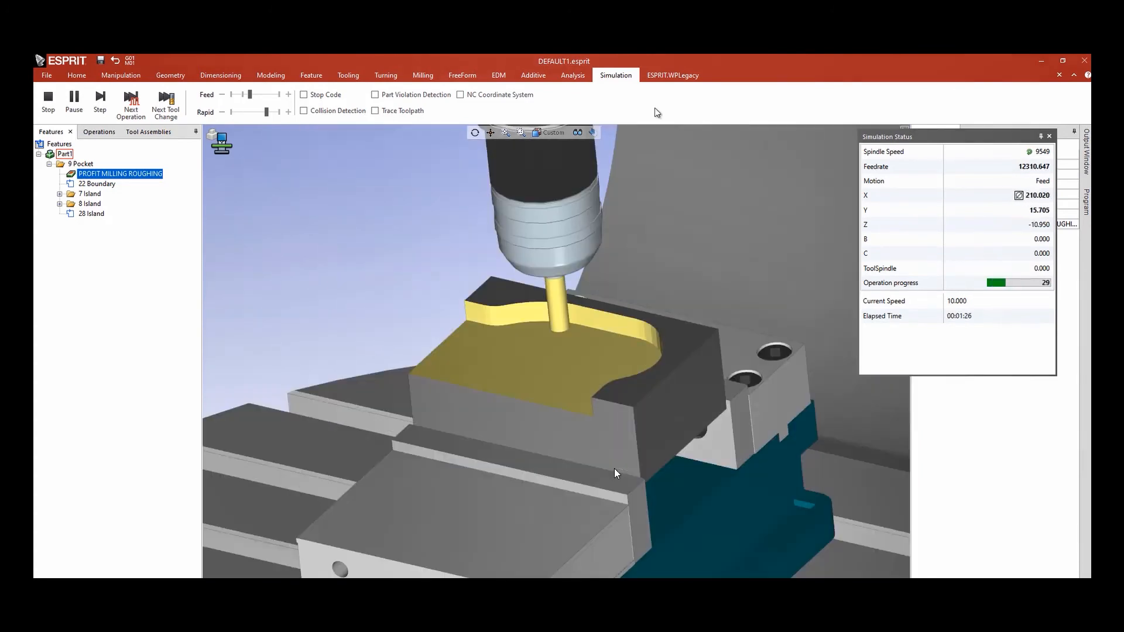
{"action": "left_click_drag", "start_coordinate": [250, 94], "coordinate": [243, 96]}
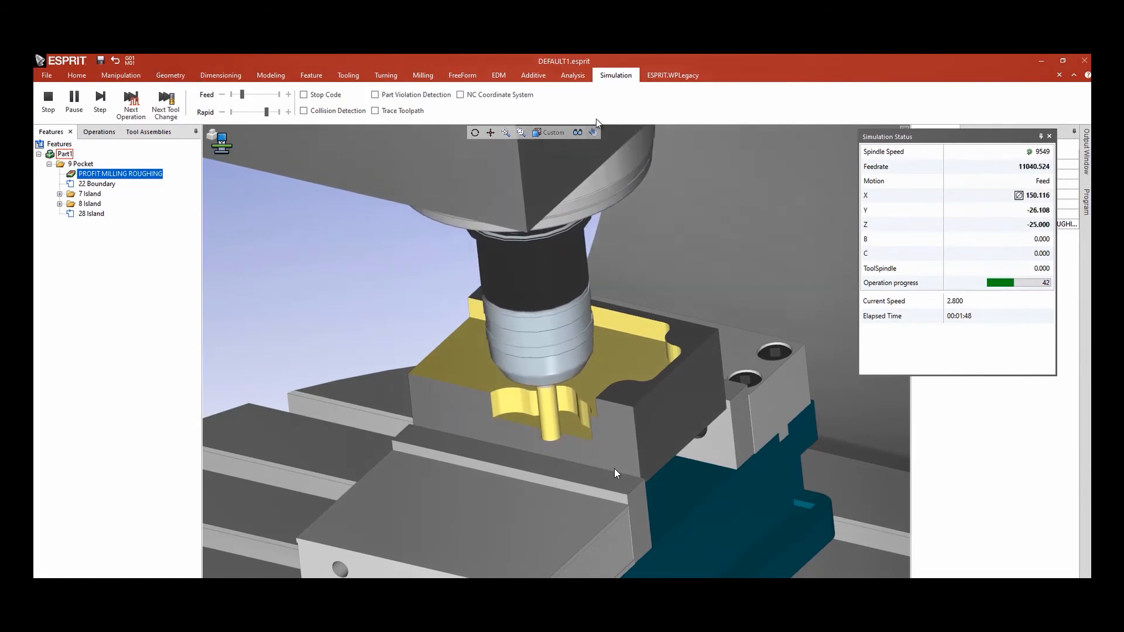
{"action": "left_click", "coordinate": [47, 104]}
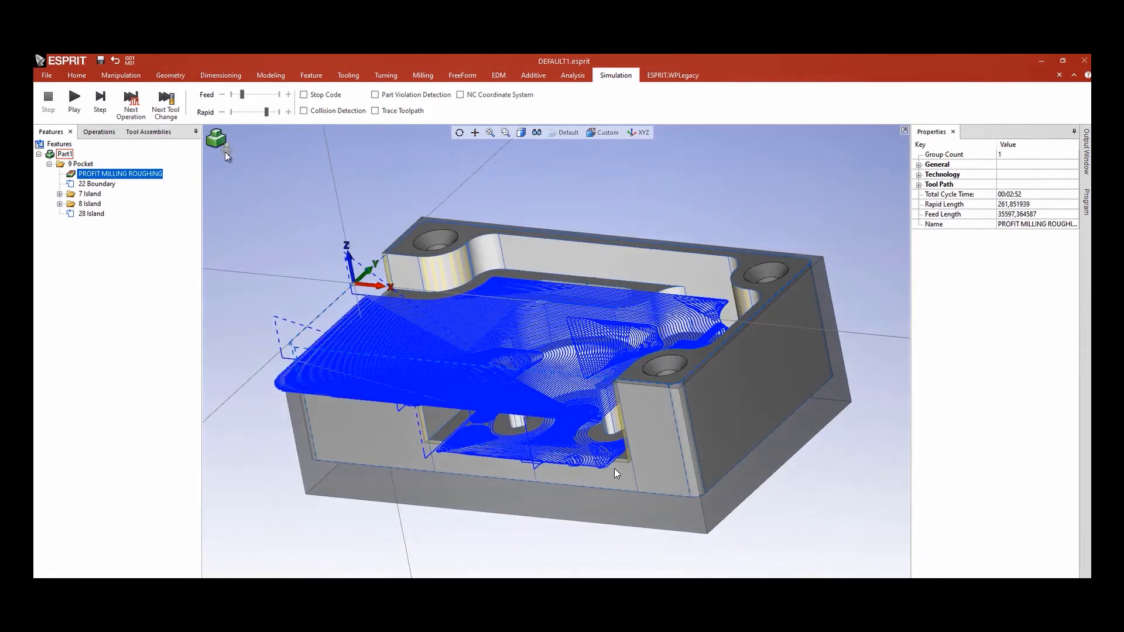
- Set the incremental depth calculation of the ProfitMilling operation to Constant, apply it, and simulate the new toolpath
{"action": "double_click", "coordinate": [147, 174]}
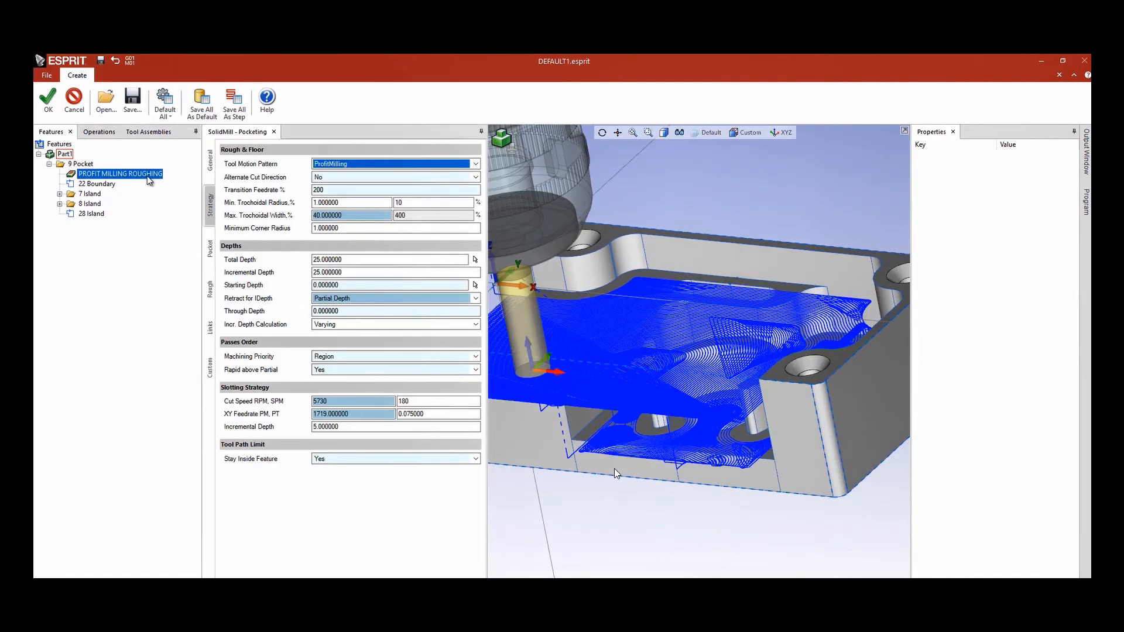
{"action": "left_click", "coordinate": [360, 325]}
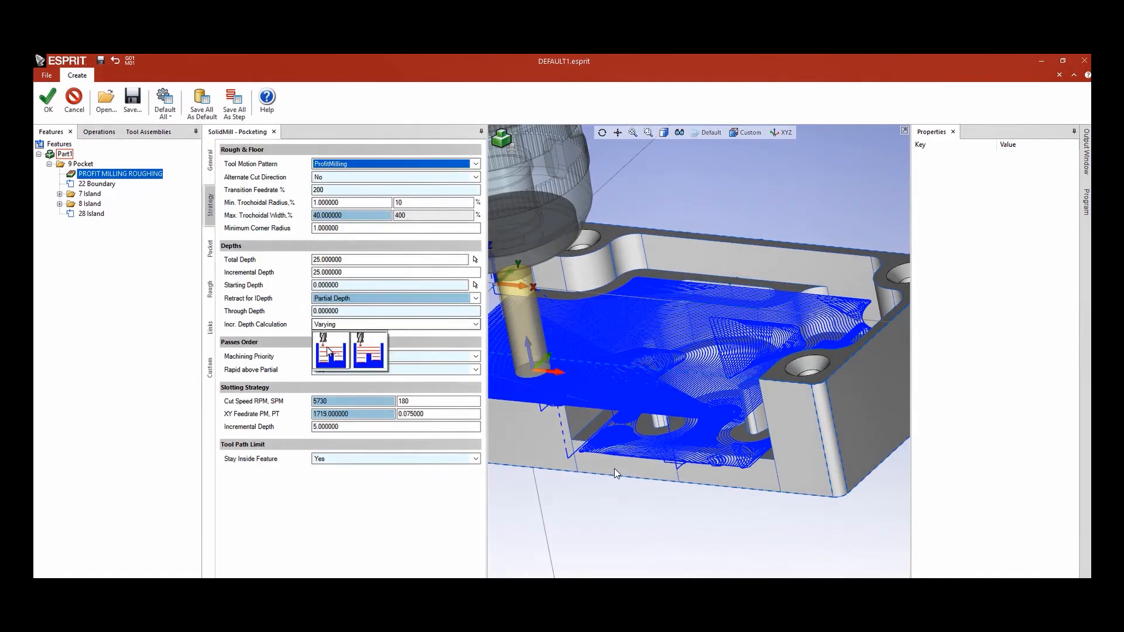
{"action": "left_click", "coordinate": [327, 351]}
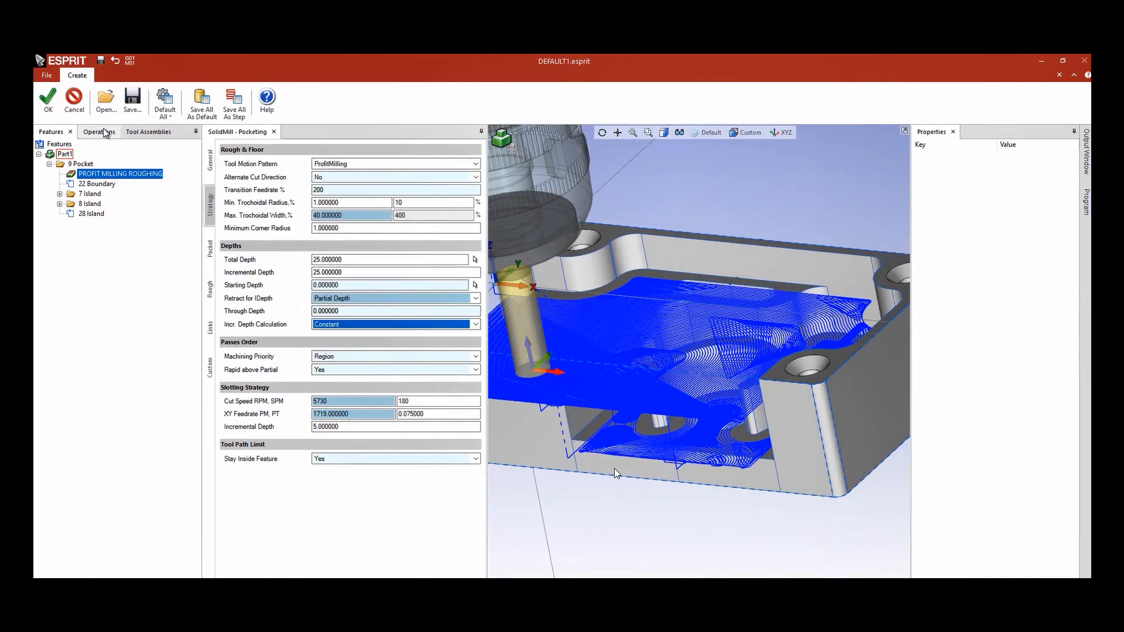
{"action": "left_click", "coordinate": [48, 100]}
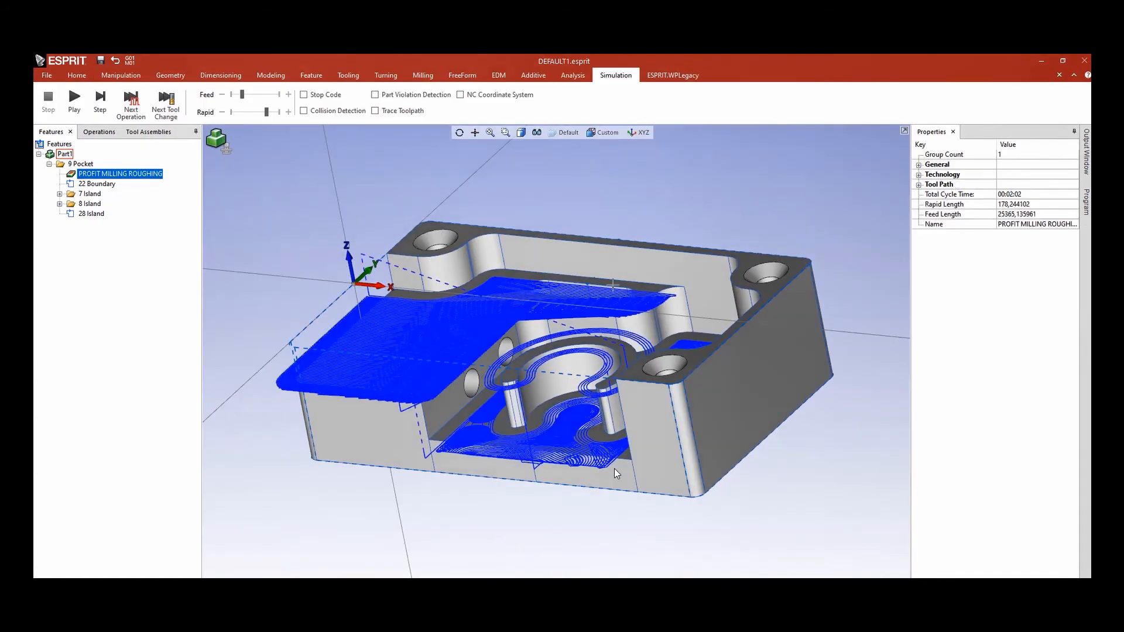
{"action": "left_click", "coordinate": [1037, 199]}
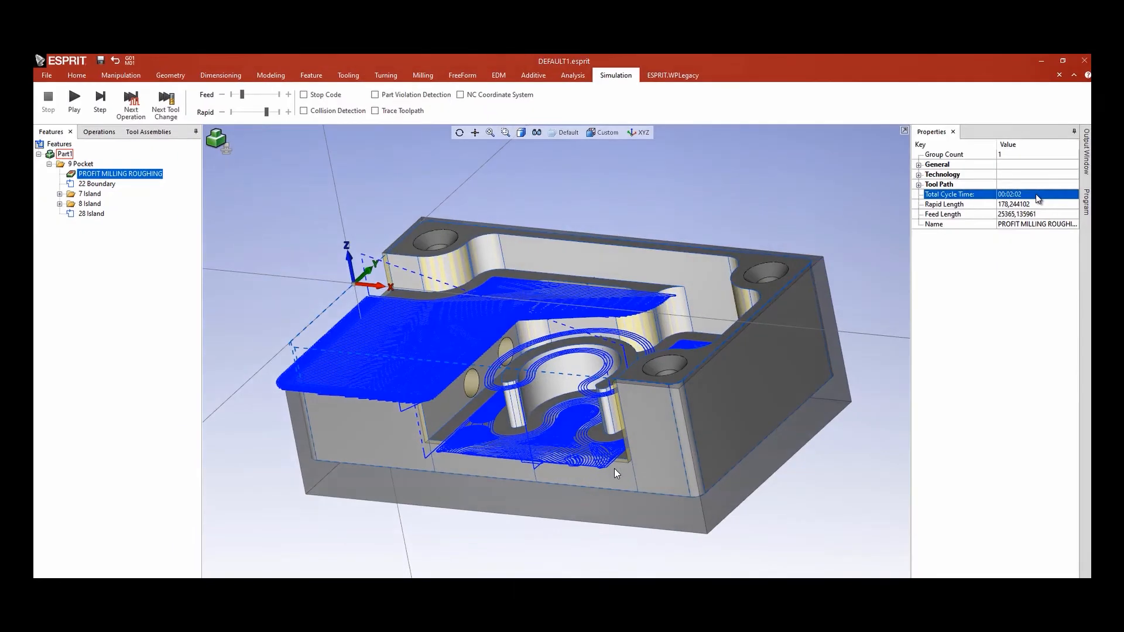
{"action": "left_click", "coordinate": [73, 103]}
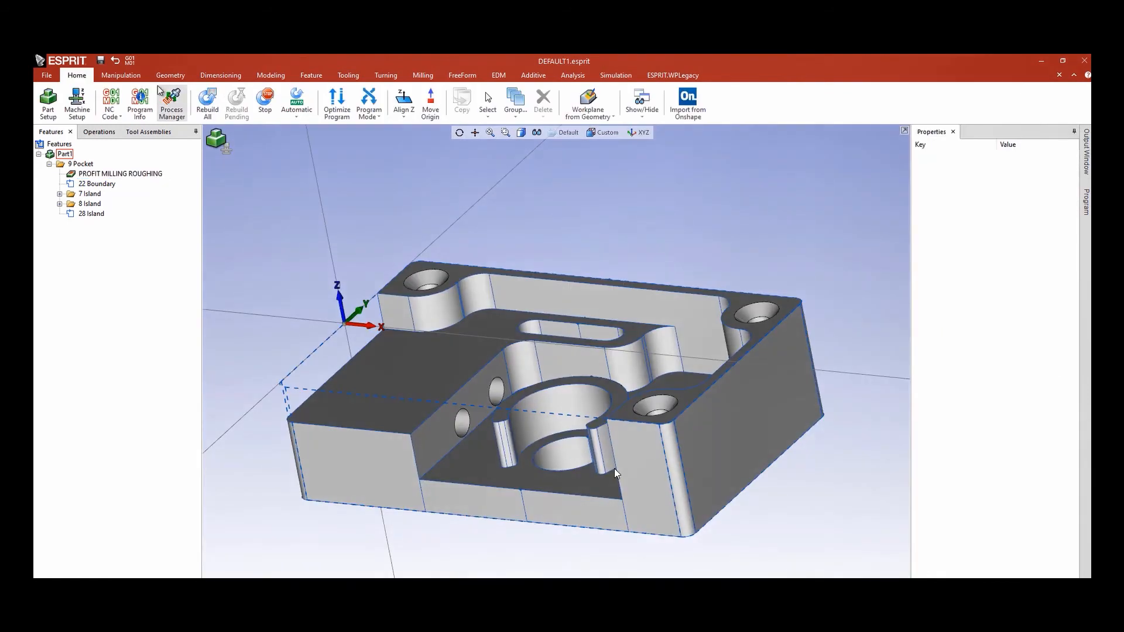
- Generate the NC code for the program and read through the PROFIT MILLING ROUGHING moves in the ESPRIT NC Editor
{"action": "left_click", "coordinate": [131, 63]}
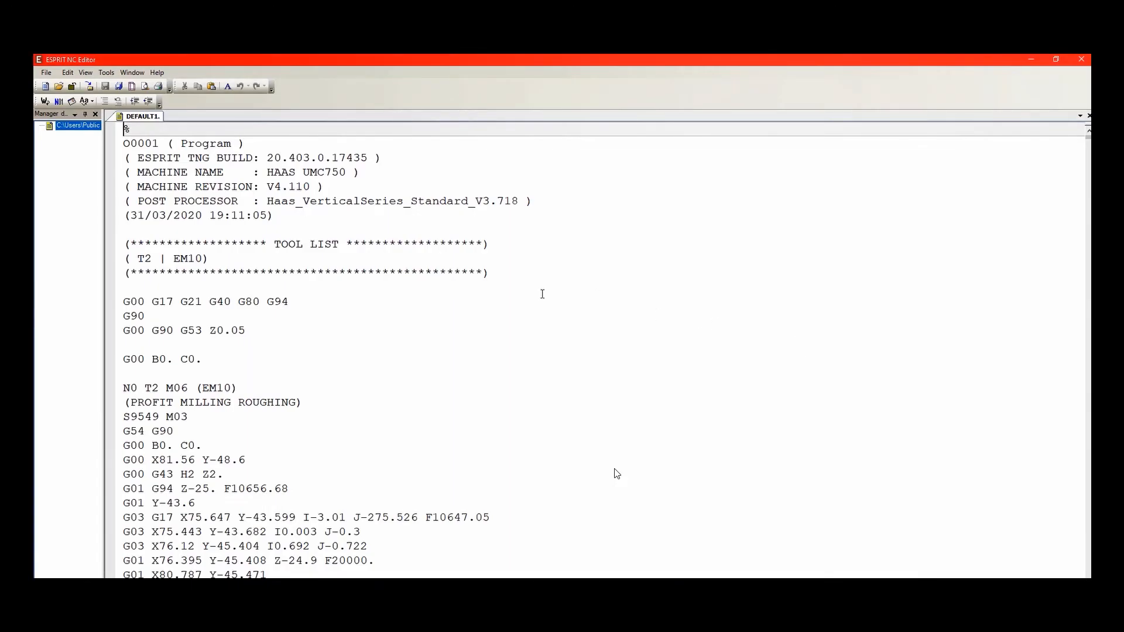
{"action": "scroll", "coordinate": [525, 310], "scroll_direction": "down", "scroll_amount": 7}
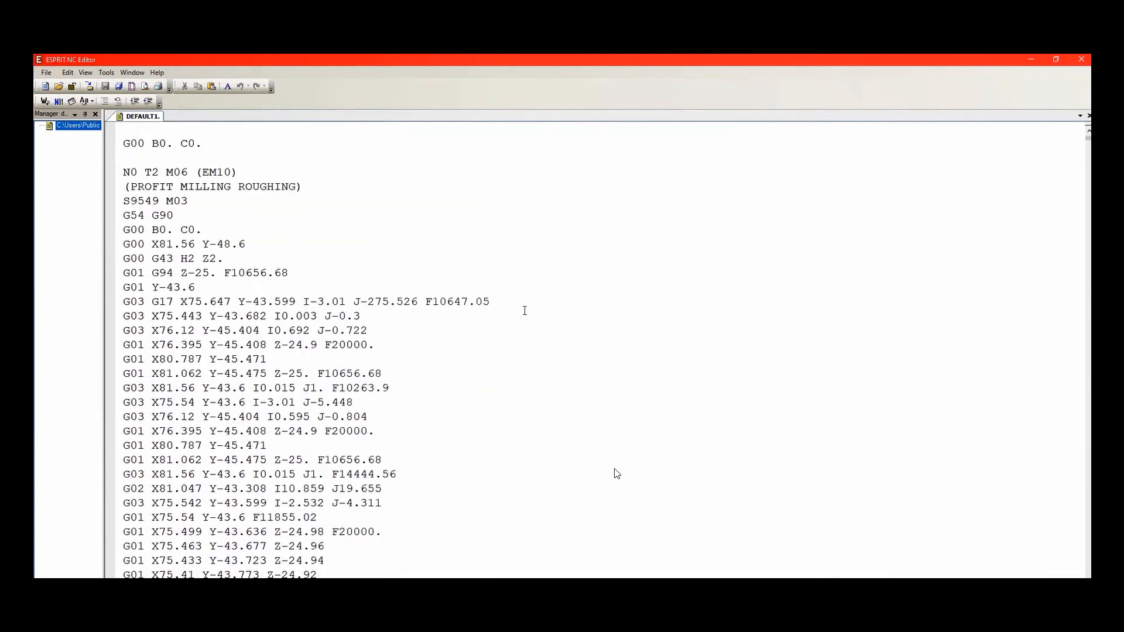
{"action": "scroll", "coordinate": [524, 311], "scroll_direction": "down", "scroll_amount": 6}
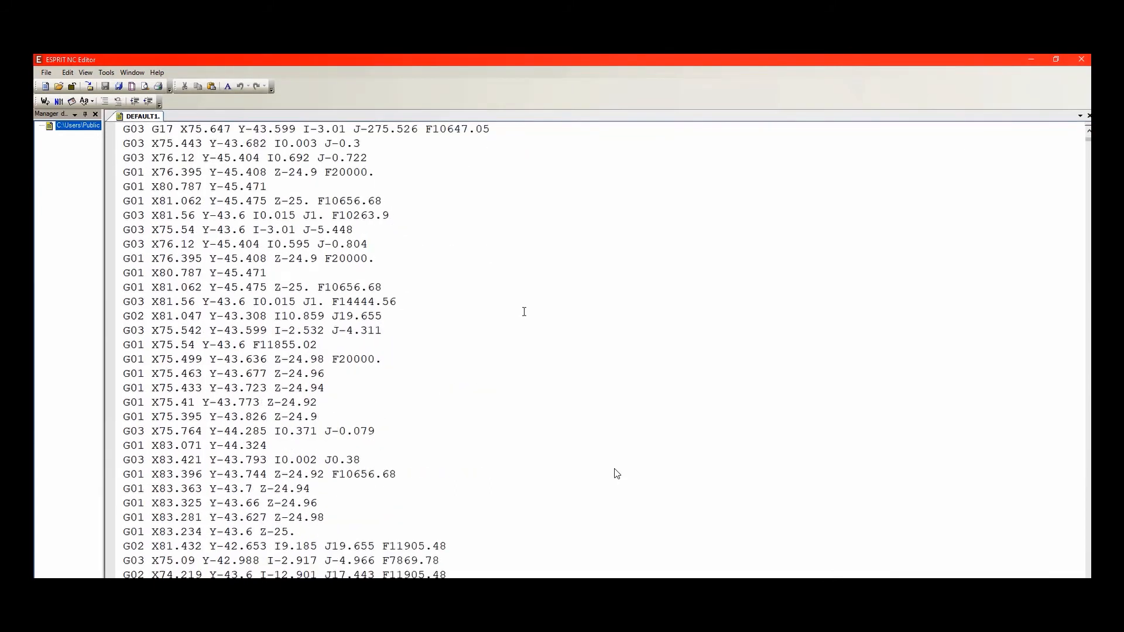
{"action": "scroll", "coordinate": [522, 313], "scroll_direction": "down", "scroll_amount": 7}
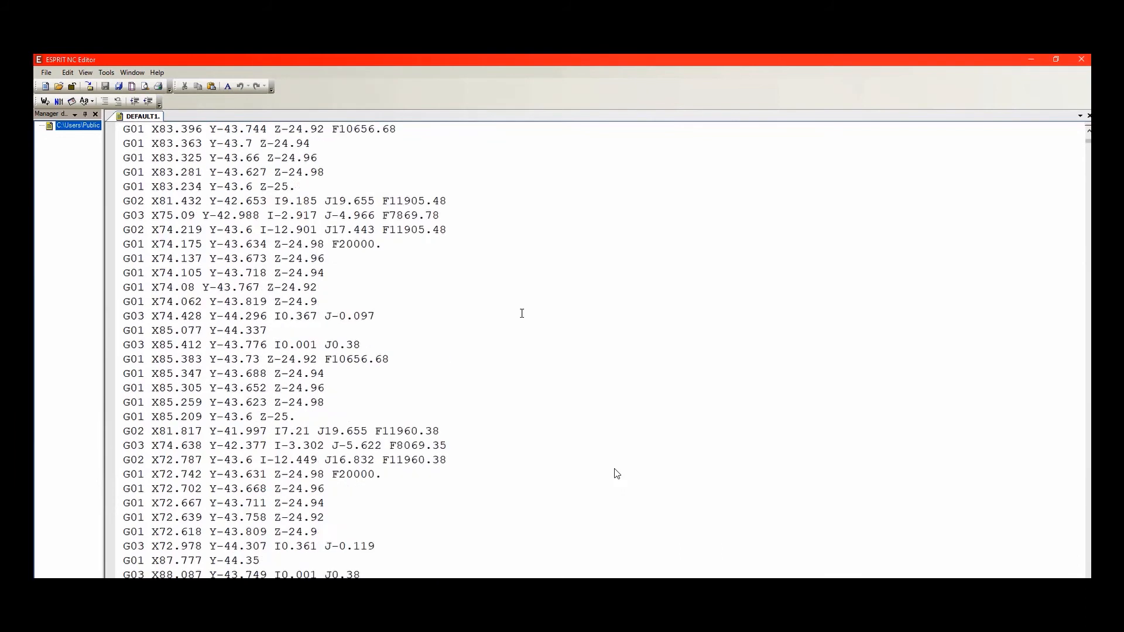
{"action": "scroll", "coordinate": [521, 314], "scroll_direction": "down", "scroll_amount": 2}
{"action": "scroll", "coordinate": [522, 313], "scroll_direction": "down", "scroll_amount": 7}
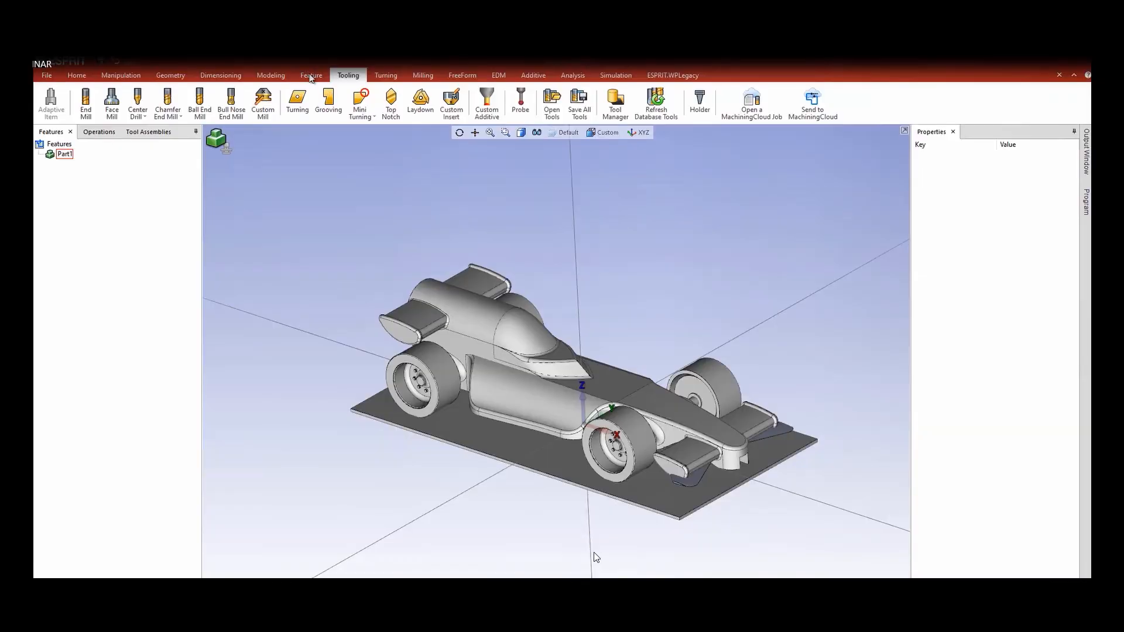
- Create a FreeForm feature using the race car model as the part
{"action": "left_click", "coordinate": [311, 76]}
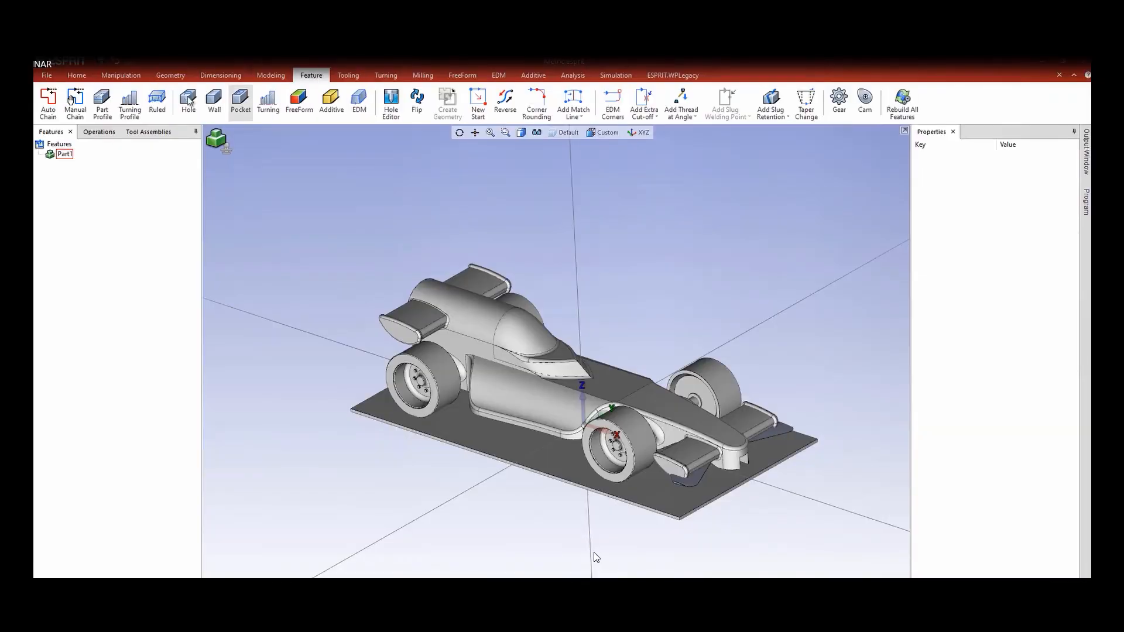
{"action": "left_click", "coordinate": [306, 107]}
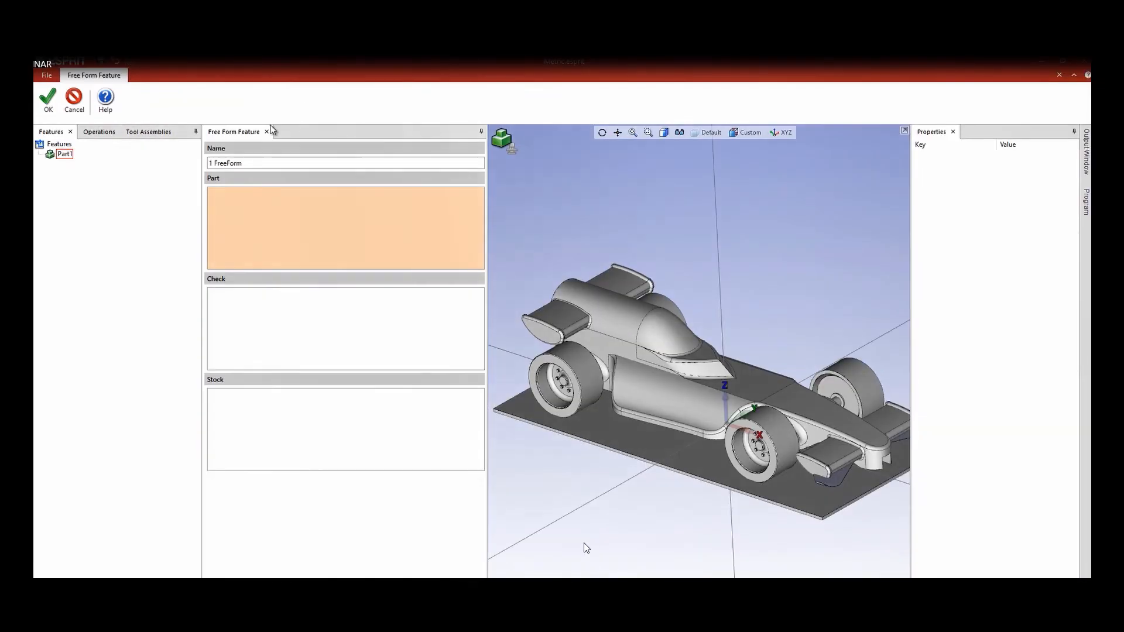
{"action": "left_click", "coordinate": [612, 319]}
{"action": "left_click", "coordinate": [48, 100]}
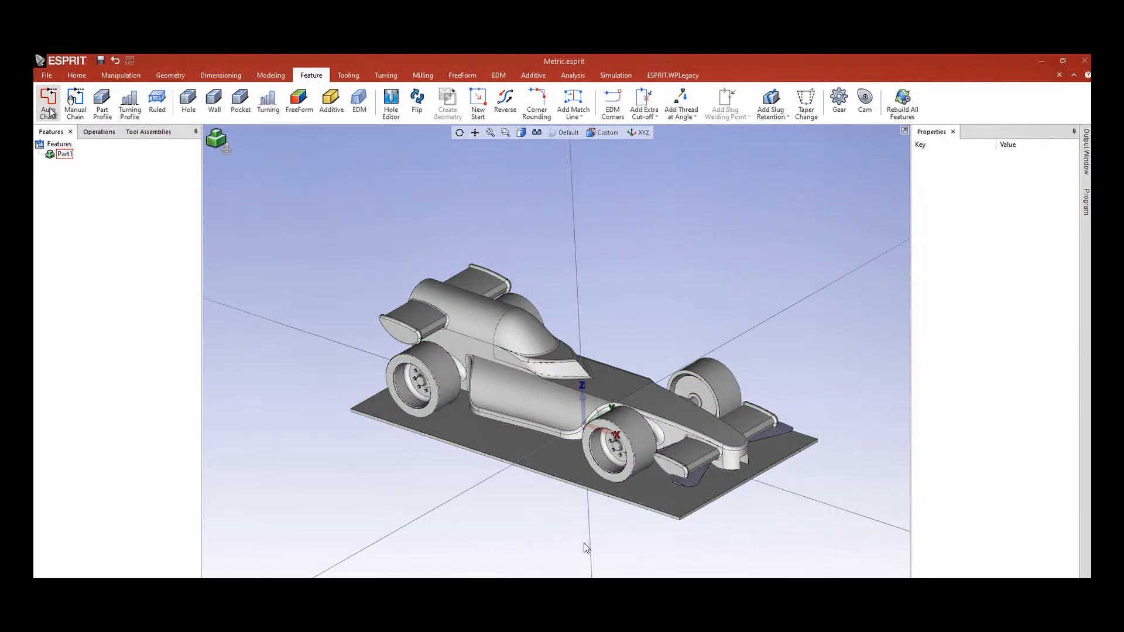
- Start a FreeForm roughing operation on the race car feature with 250 SPM cut speed and 1.065 feedrate per tooth
{"action": "left_click", "coordinate": [83, 165]}
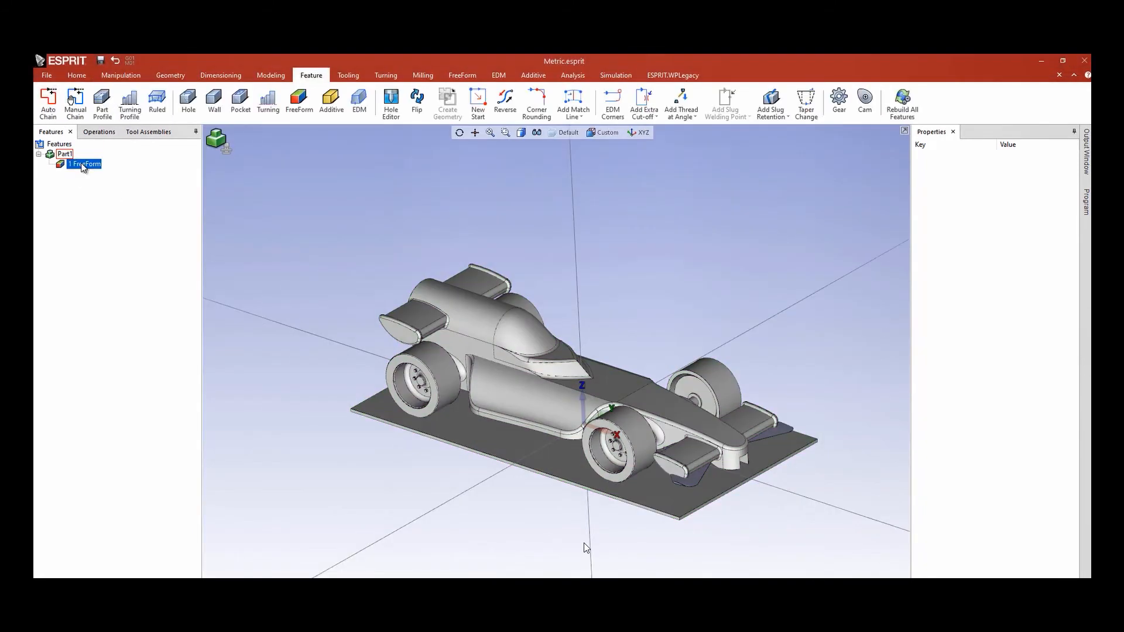
{"action": "left_click", "coordinate": [462, 76]}
{"action": "left_click", "coordinate": [53, 102]}
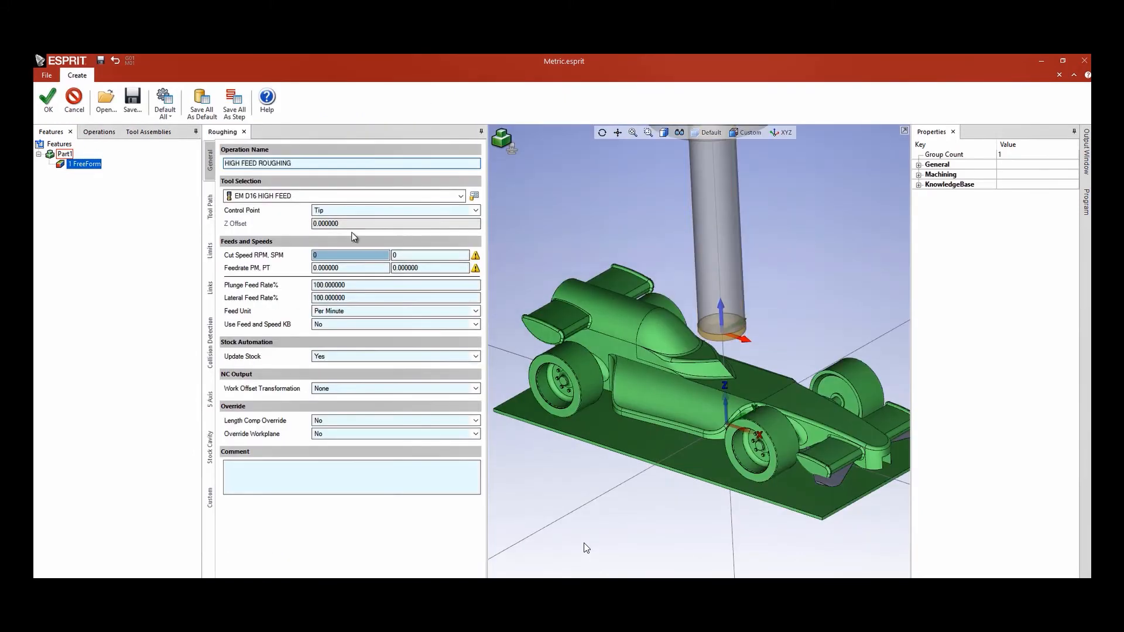
{"action": "left_click", "coordinate": [413, 254]}
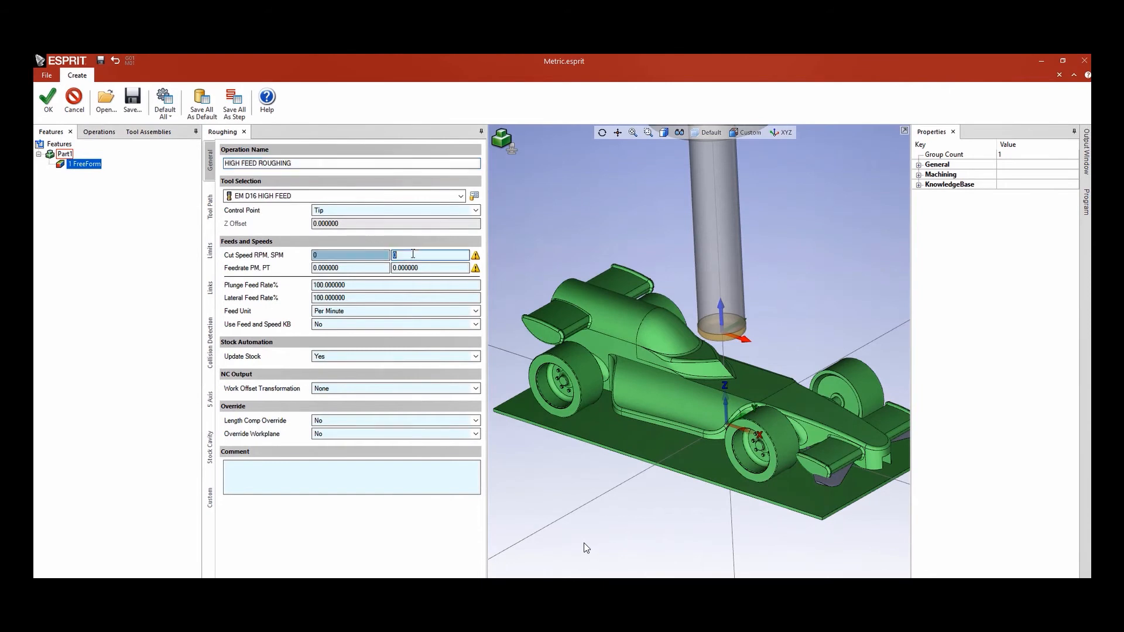
{"action": "type", "text": "250"}
{"action": "key", "text": "Tab"}
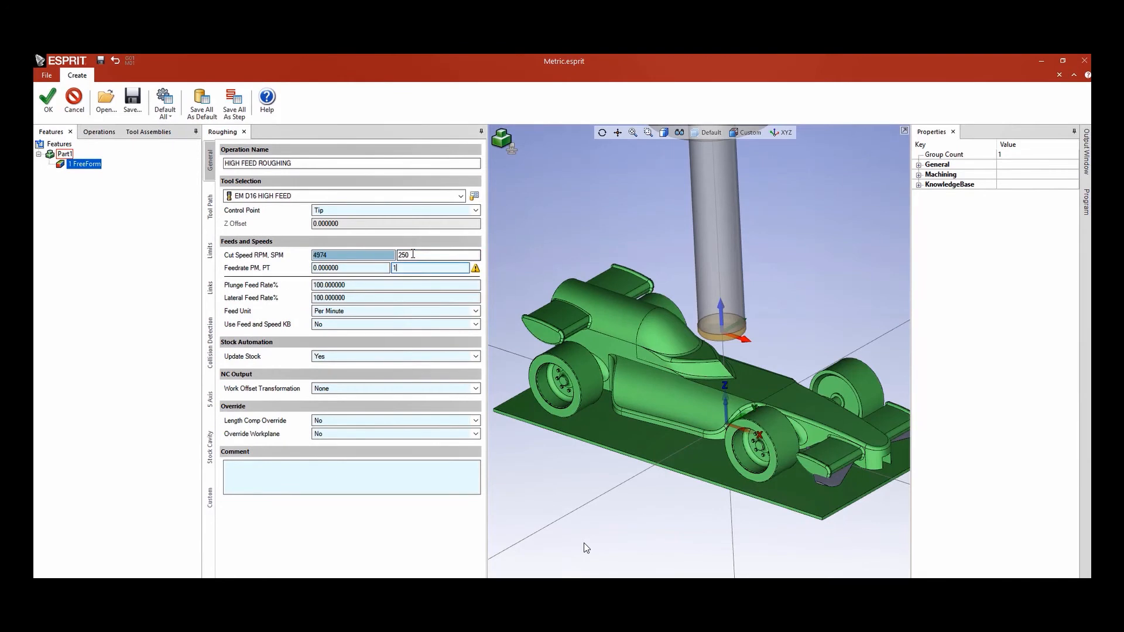
{"action": "type", "text": "1.065"}
{"action": "key", "text": "Tab"}
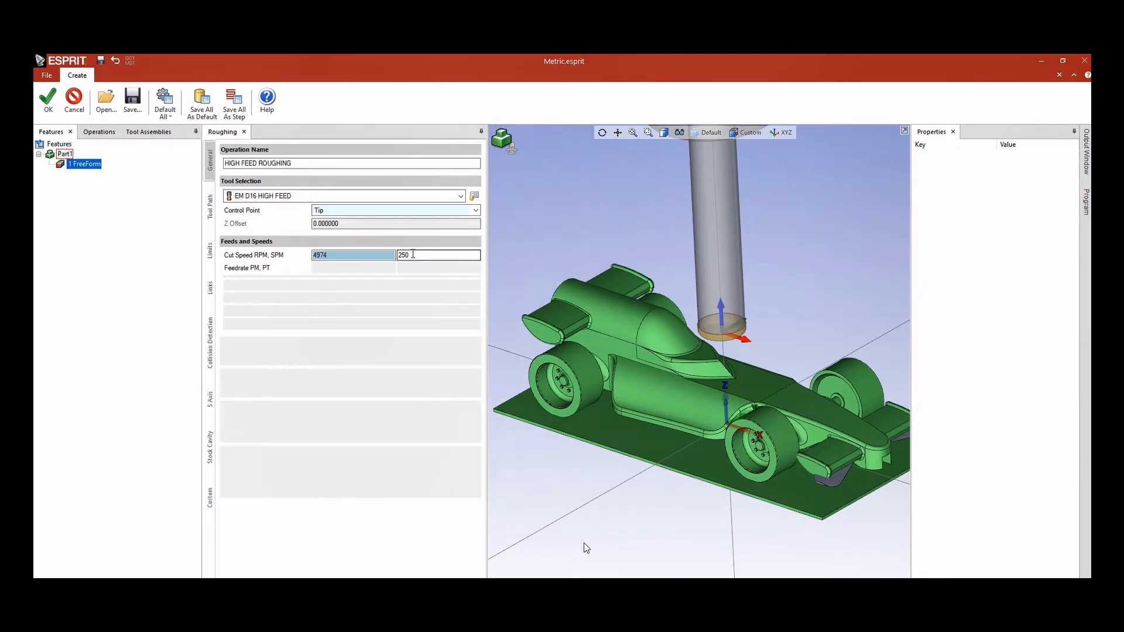
- Set the race car roughing's incremental depth to 0.45 and its step over to 80% of the tool diameter
{"action": "left_click", "coordinate": [212, 211]}
{"action": "double_click", "coordinate": [352, 285]}
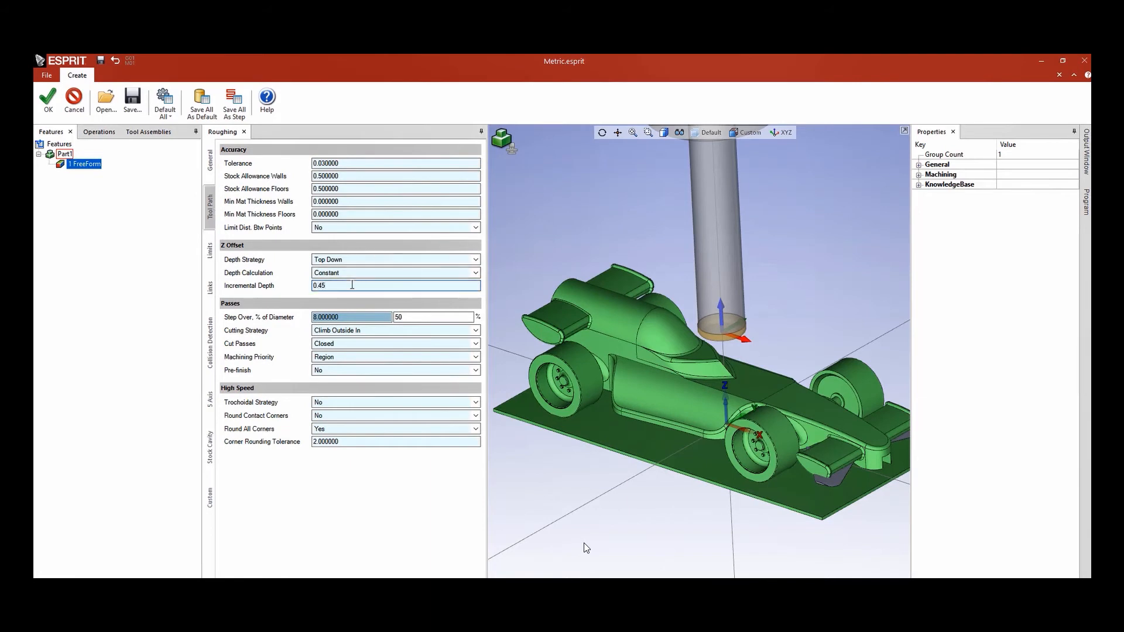
{"action": "key", "text": "Tab"}
{"action": "left_click", "coordinate": [438, 316]}
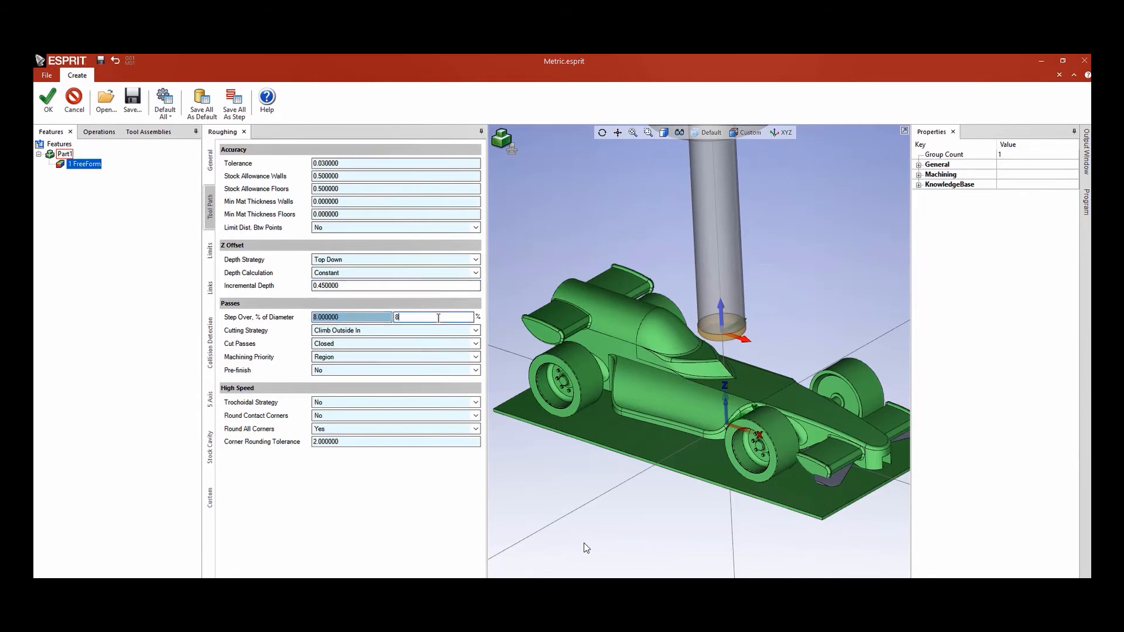
{"action": "key", "text": "Tab"}
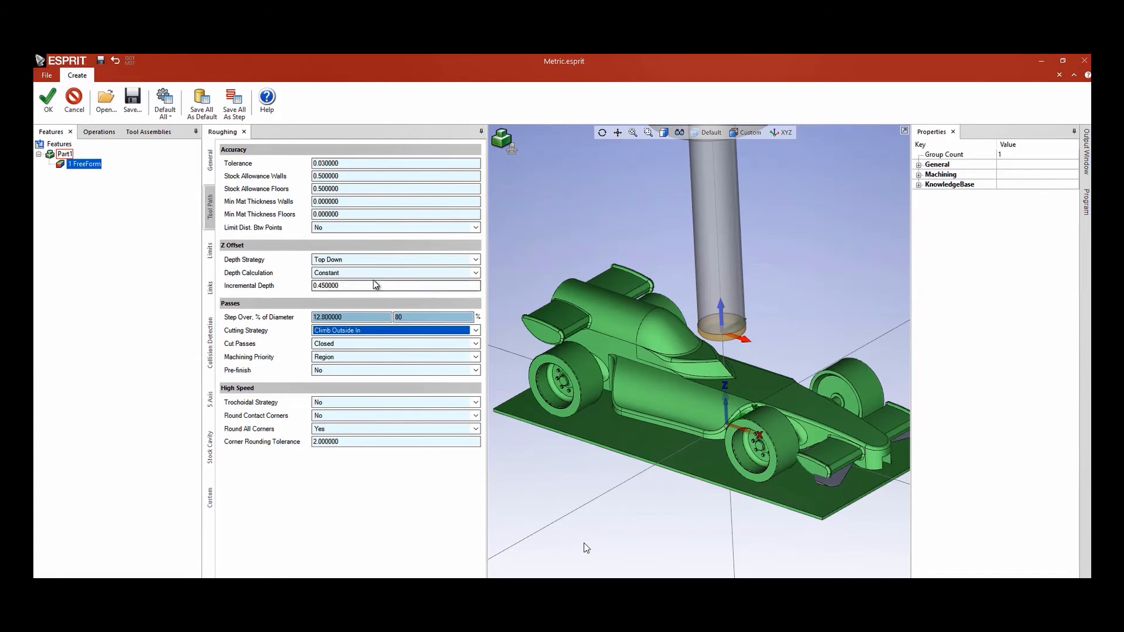
- Switch the roughing's depth calculation to Adaptive and create the high feed operation
{"action": "mouse_move", "coordinate": [366, 275]}
{"action": "left_click", "coordinate": [368, 299]}
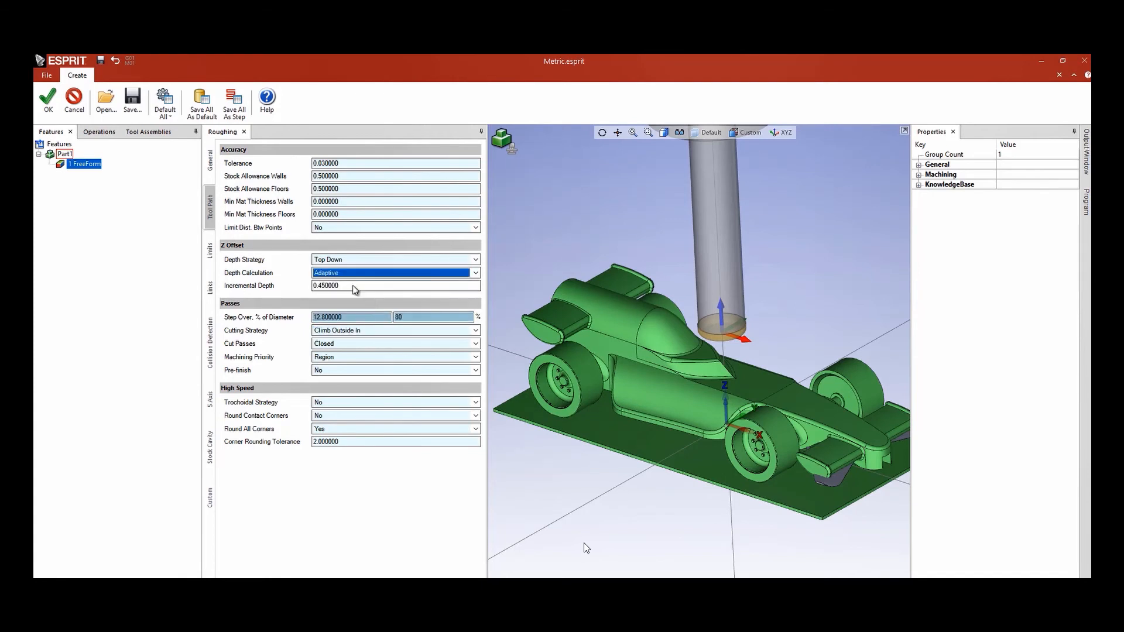
{"action": "left_click", "coordinate": [49, 110]}
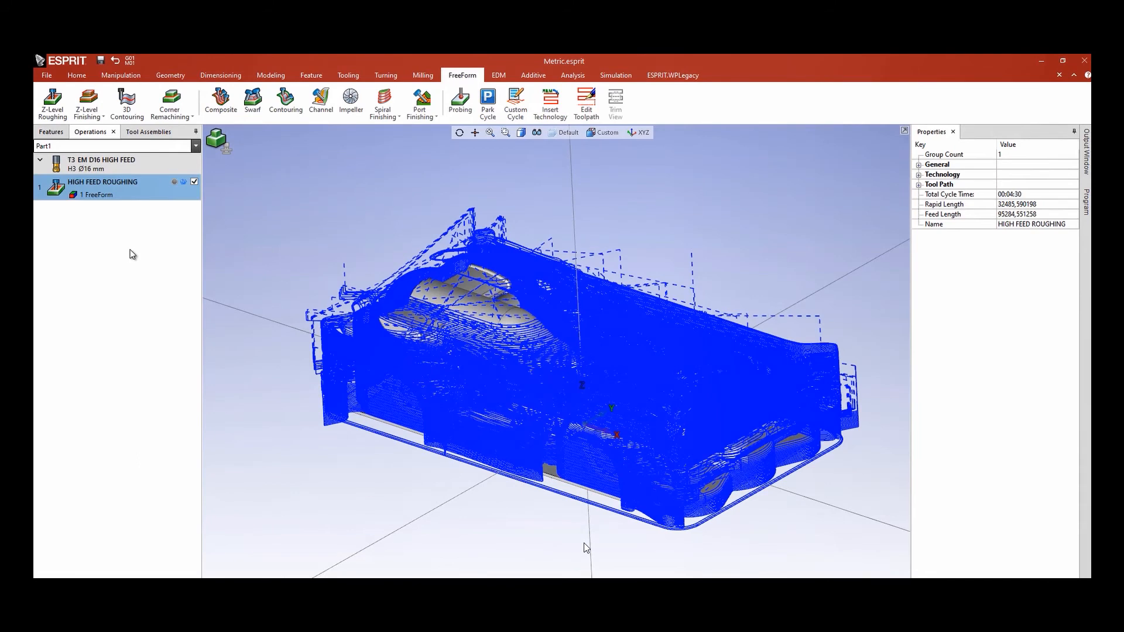
- Check the total cycle time of the high feed roughing and simulate it on the machine, viewing the cut up close
{"action": "left_click", "coordinate": [1037, 198]}
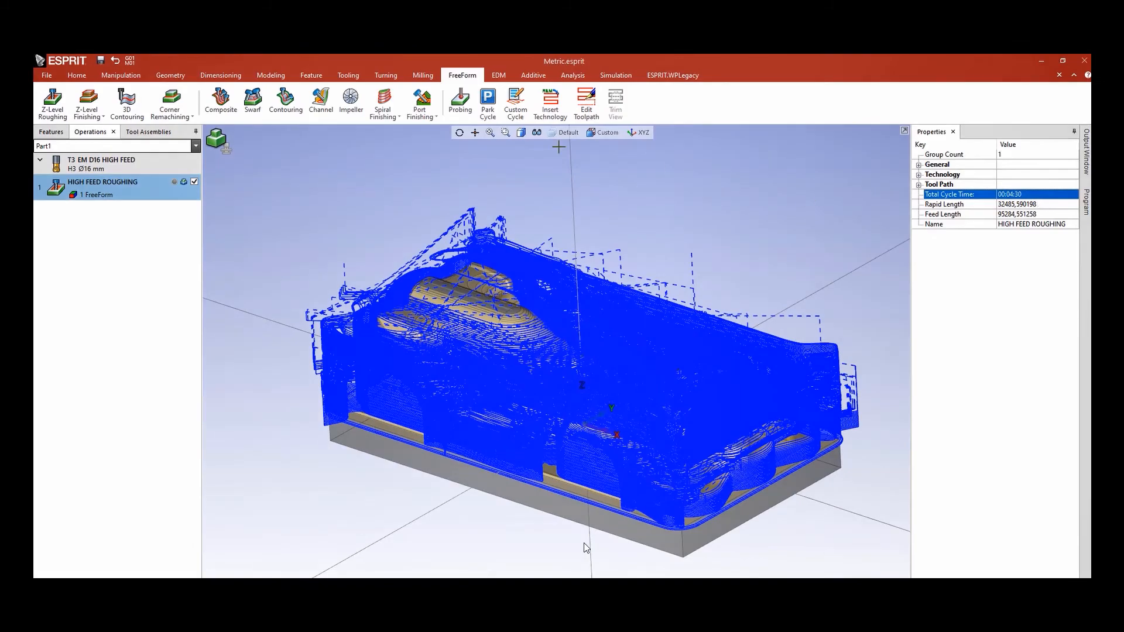
{"action": "left_click", "coordinate": [616, 75]}
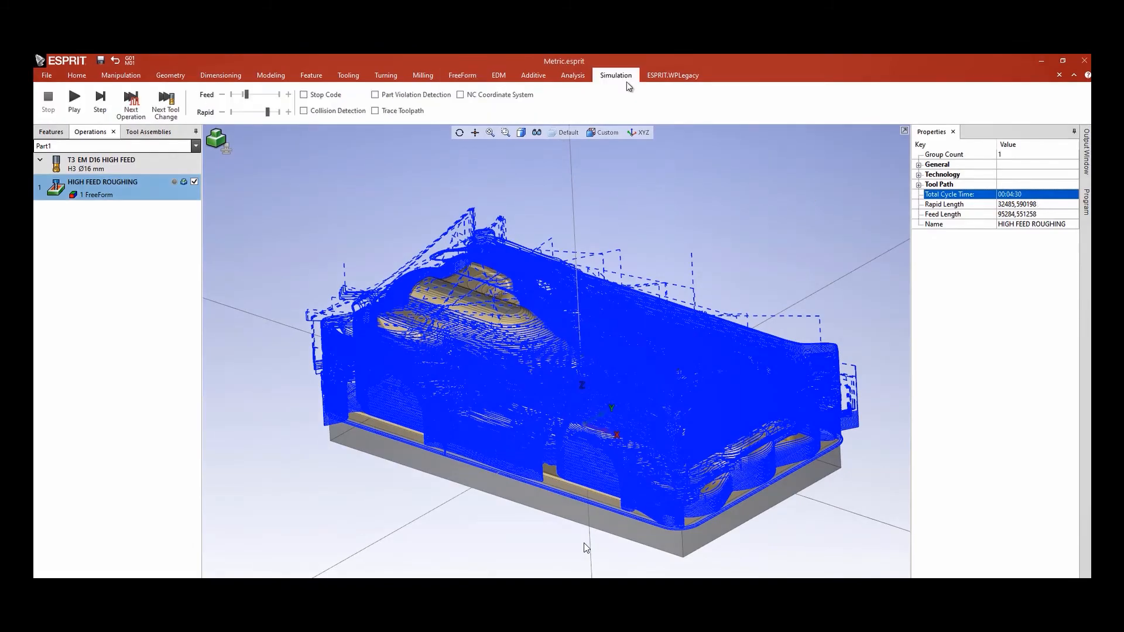
{"action": "left_click", "coordinate": [72, 110]}
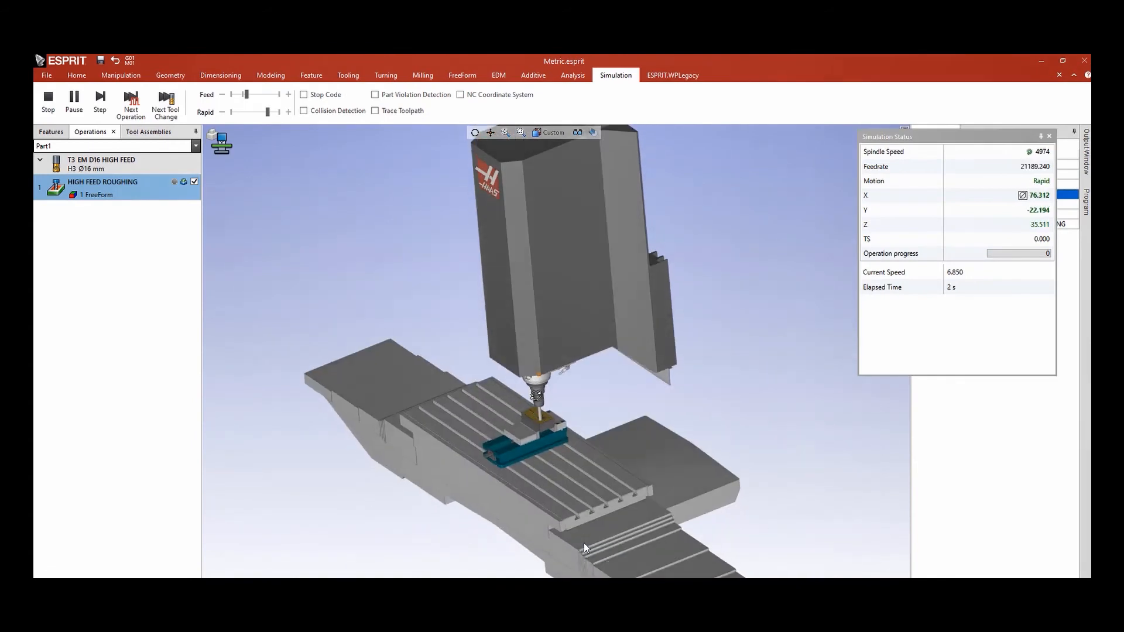
{"action": "middle_click_drag", "start_coordinate": [536, 395], "coordinate": [531, 405]}
{"action": "scroll", "coordinate": [539, 477], "scroll_direction": "up", "scroll_amount": 4}
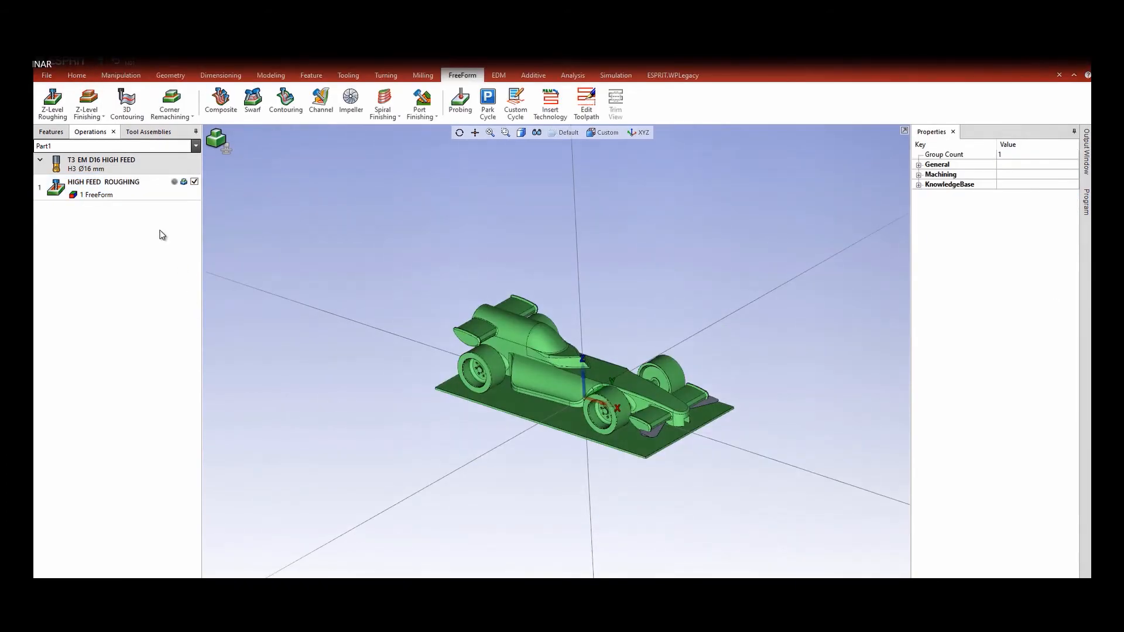
- Reopen the high feed roughing operation for editing and rename it PROFIT MILLING ROUGHING
{"action": "left_click", "coordinate": [118, 192]}
{"action": "double_click", "coordinate": [119, 191]}
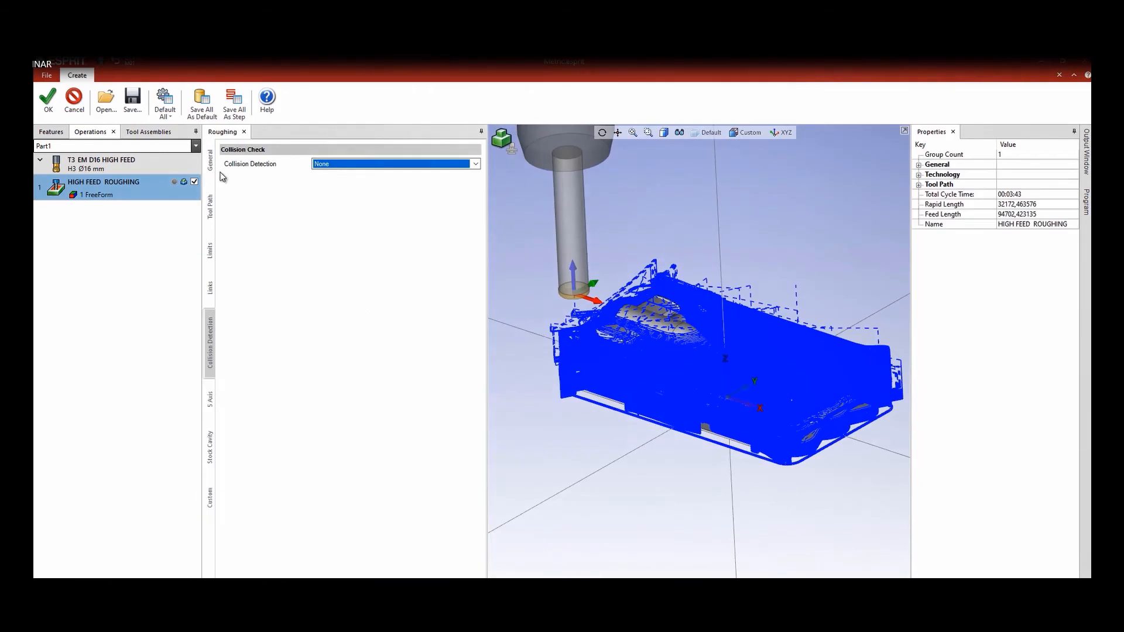
{"action": "left_click", "coordinate": [209, 159]}
{"action": "left_click", "coordinate": [260, 163]}
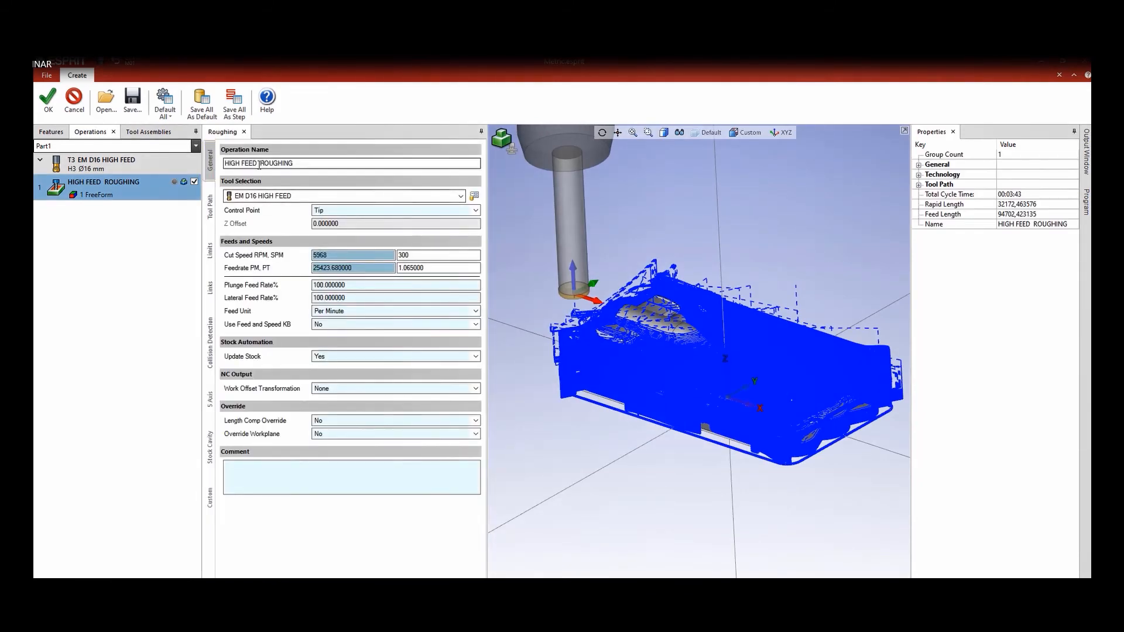
{"action": "key", "text": "BackSpace"}
{"action": "key", "text": "BackSpace"}
{"action": "key", "text": "BackSpace"}
{"action": "key", "text": "BackSpace"}
{"action": "key", "text": "BackSpace"}
{"action": "key", "text": "BackSpace"}
{"action": "key", "text": "BackSpace"}
{"action": "key", "text": "BackSpace"}
{"action": "key", "text": "BackSpace"}
{"action": "key", "text": "BackSpace"}
{"action": "key", "text": "BackSpace"}
{"action": "type", "text": "PROFIT"}
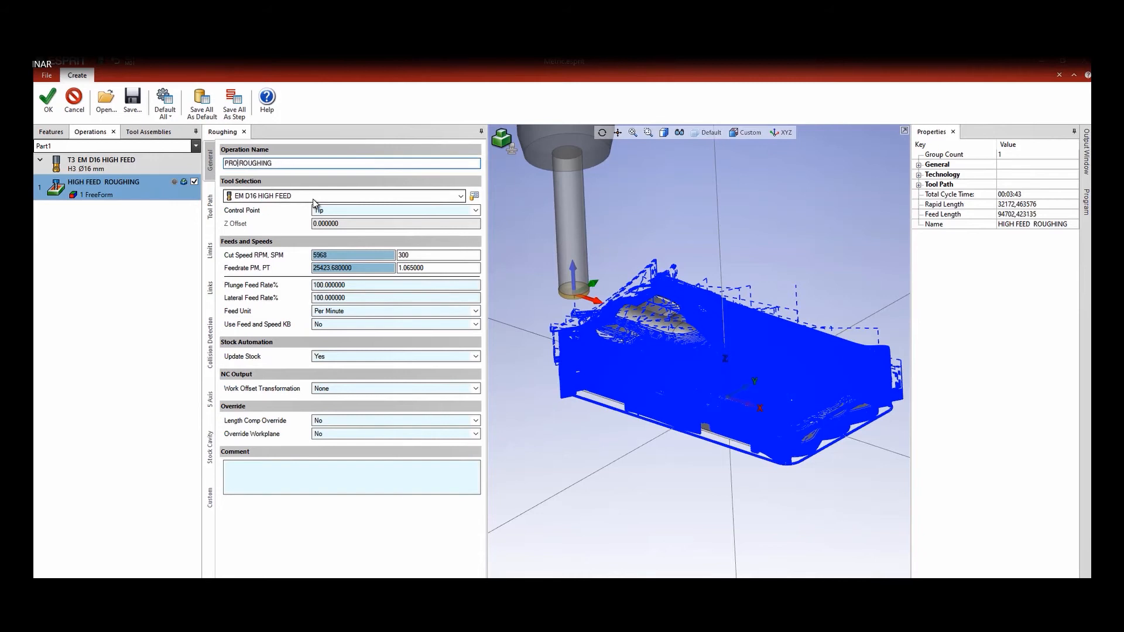
{"action": "type", "text": " MILLING"}
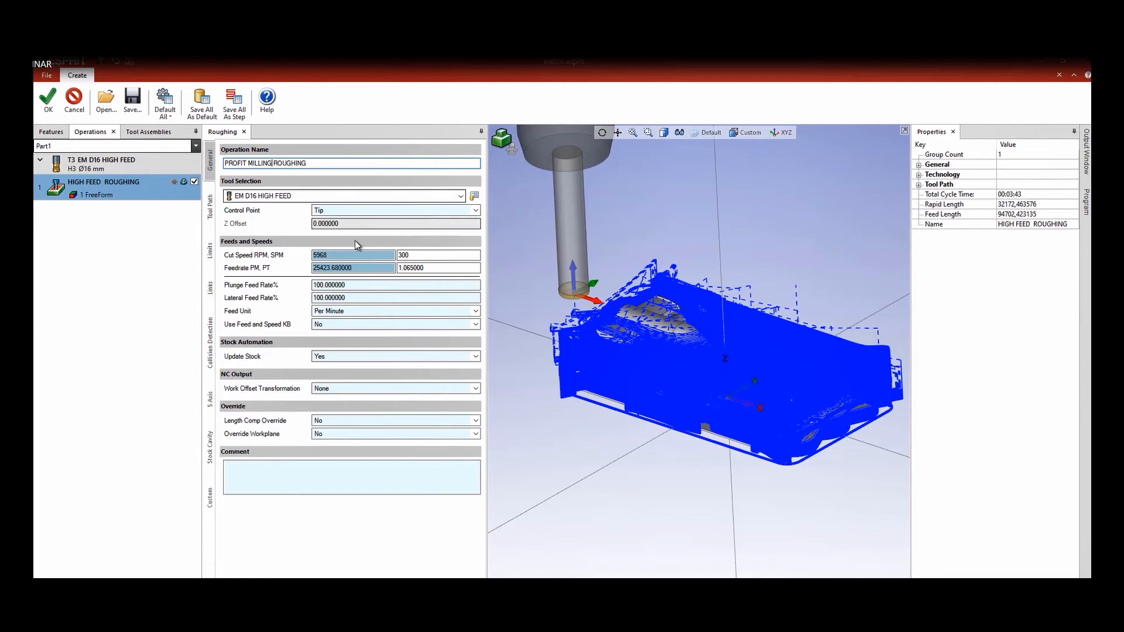
- Assign the EM D16 tool to the operation and set the feedrate per tooth to 0.365
{"action": "left_click", "coordinate": [313, 198]}
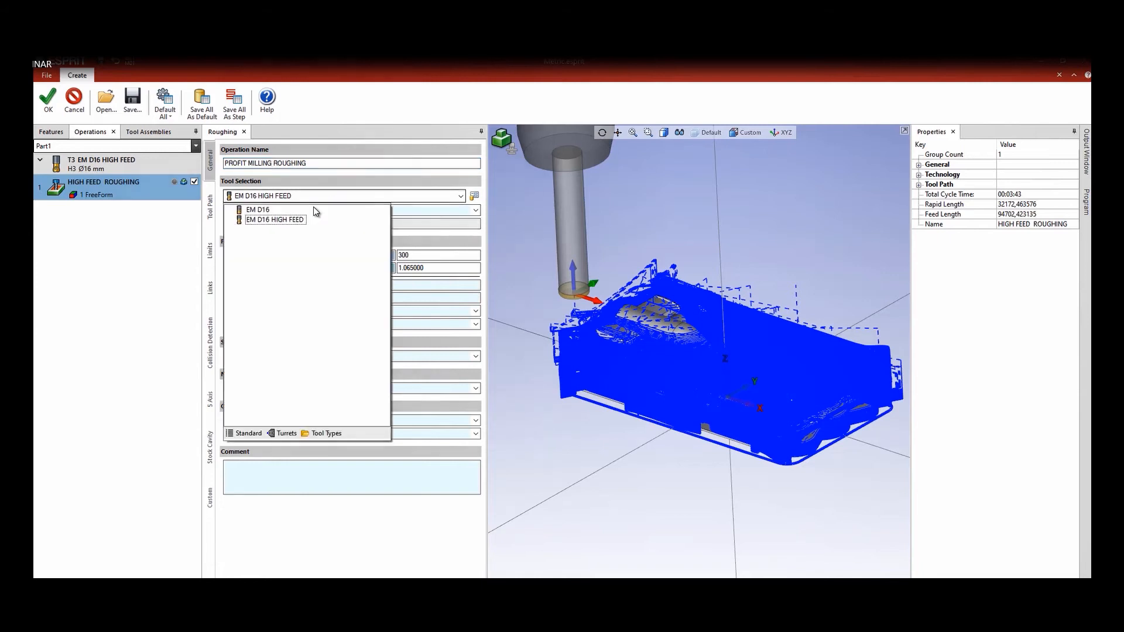
{"action": "left_click", "coordinate": [260, 211]}
{"action": "double_click", "coordinate": [442, 268]}
{"action": "type", "text": "0.365"}
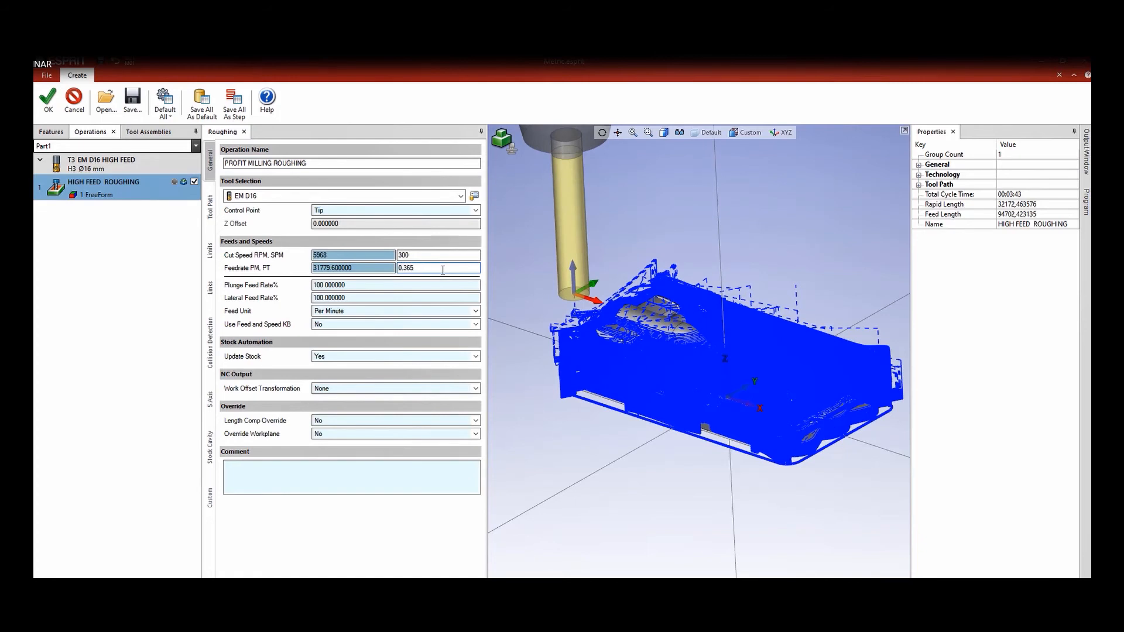
{"action": "key", "text": "Tab"}
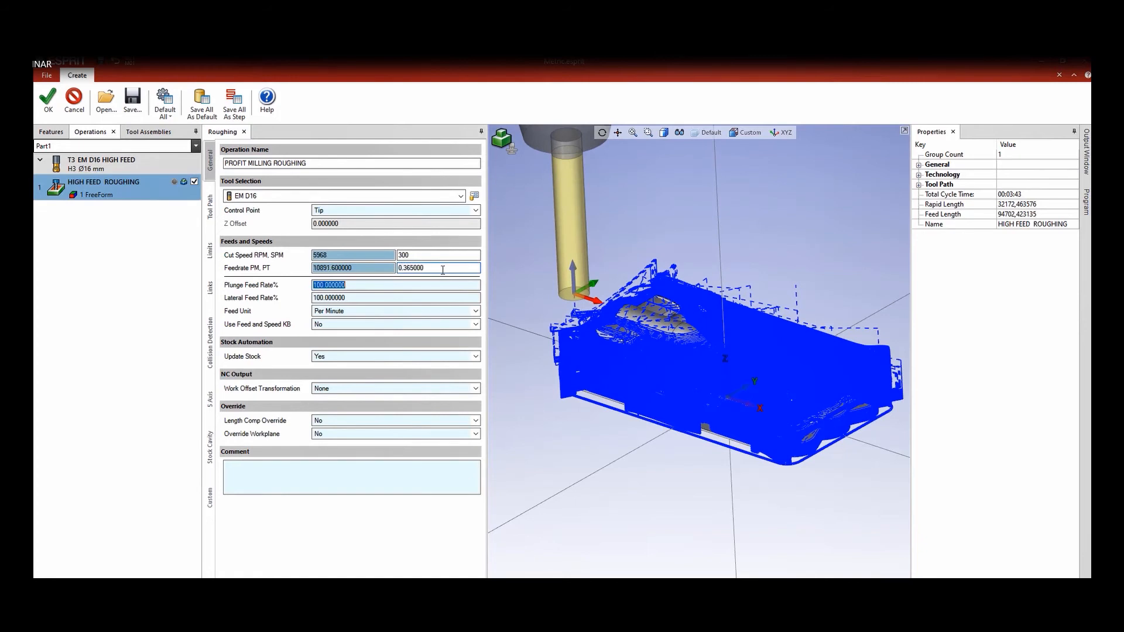
- Set the operation's depth strategy to Bottom Up
{"action": "left_click", "coordinate": [212, 220]}
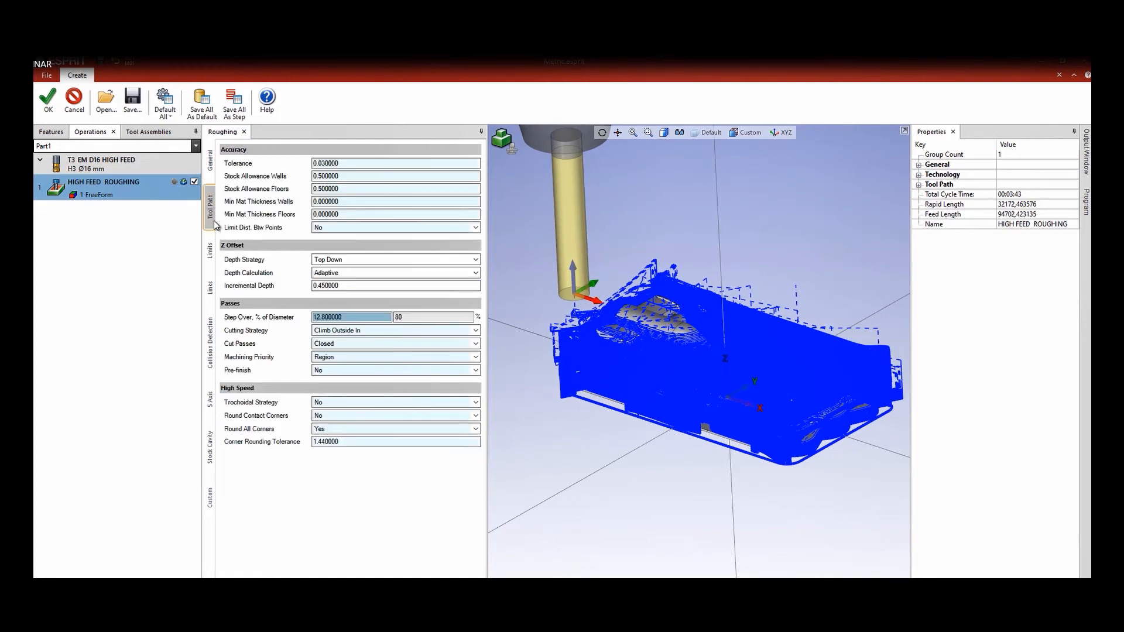
{"action": "left_click", "coordinate": [351, 261]}
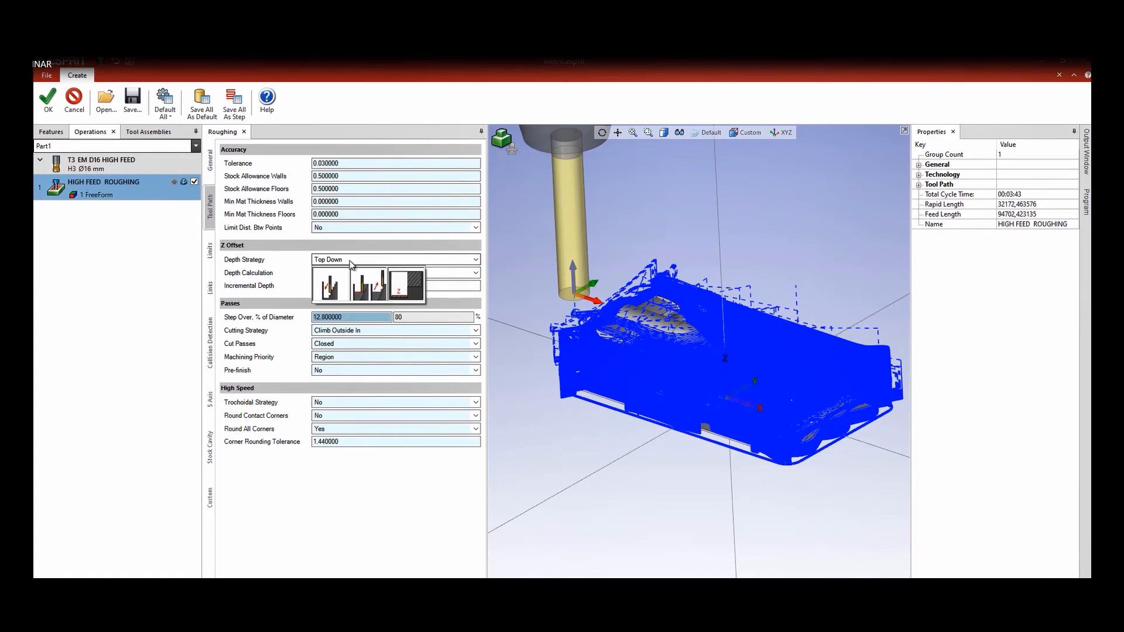
{"action": "left_click", "coordinate": [363, 289]}
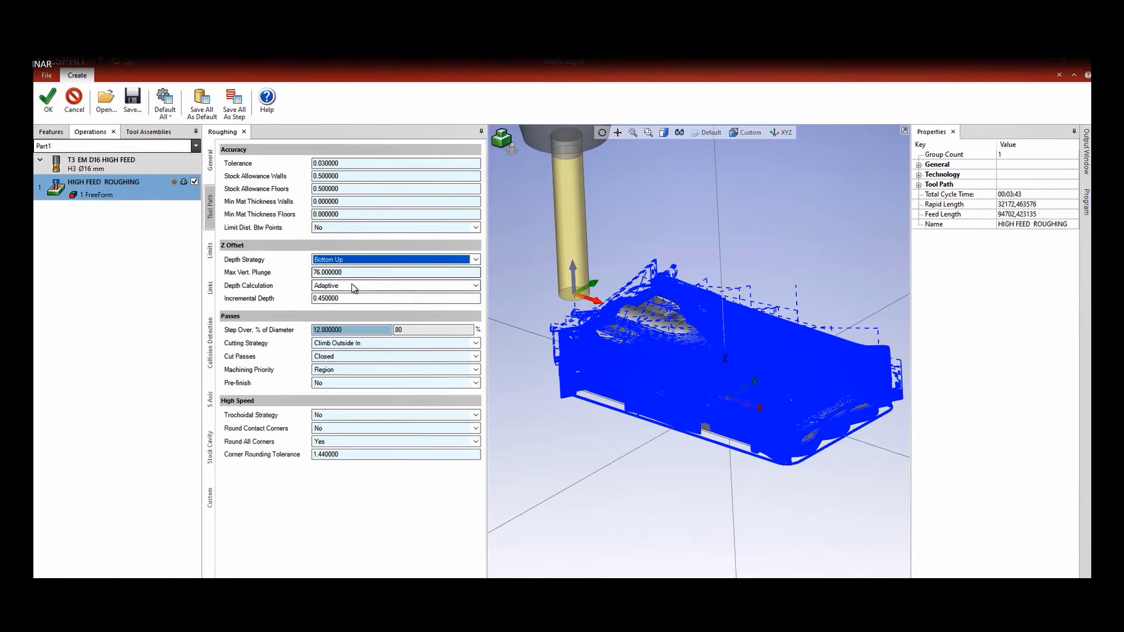
- Set the cutting strategy to ProfitMilling with a 40 degree engagement angle, and apply the changes to the operation
{"action": "left_click", "coordinate": [417, 346]}
{"action": "left_click", "coordinate": [367, 406]}
{"action": "double_click", "coordinate": [361, 400]}
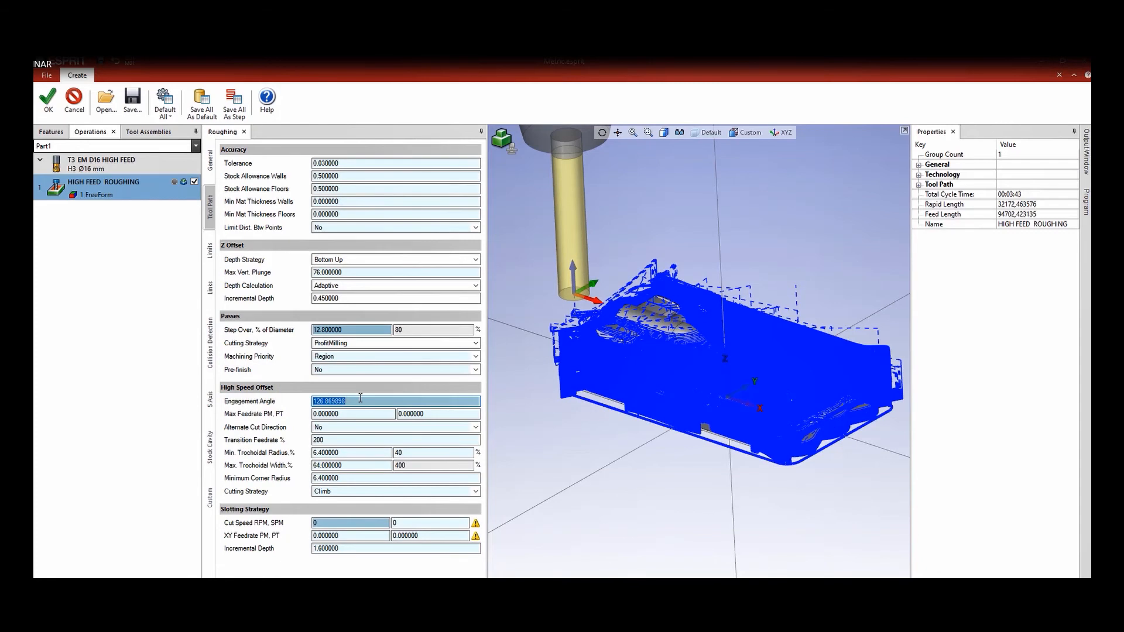
{"action": "type", "text": "40"}
{"action": "key", "text": "Tab"}
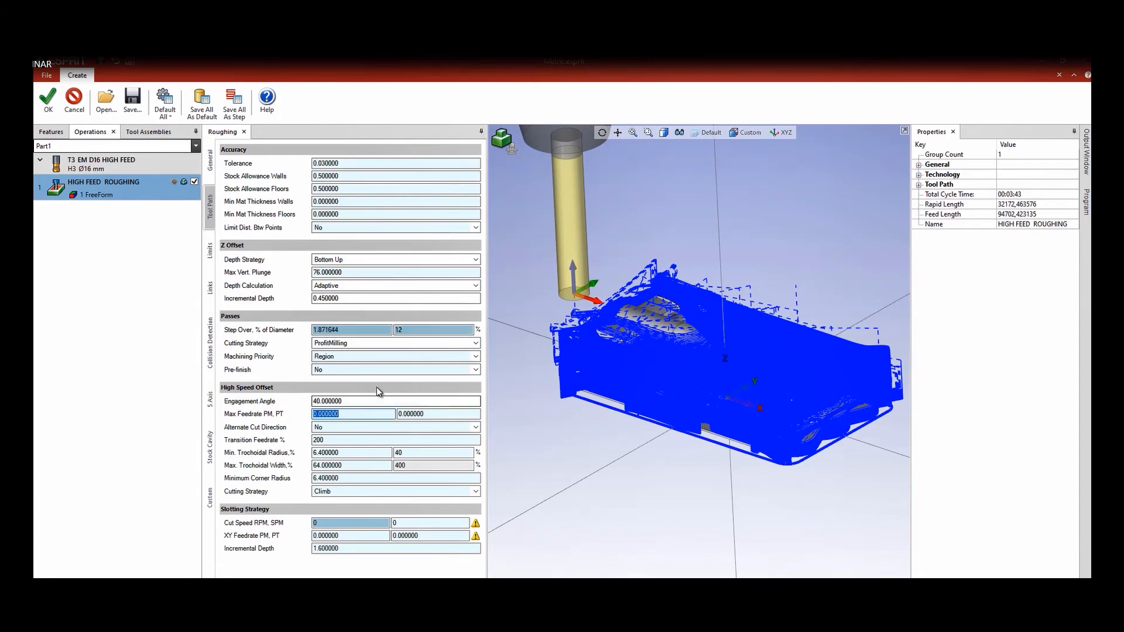
{"action": "left_click", "coordinate": [48, 106]}
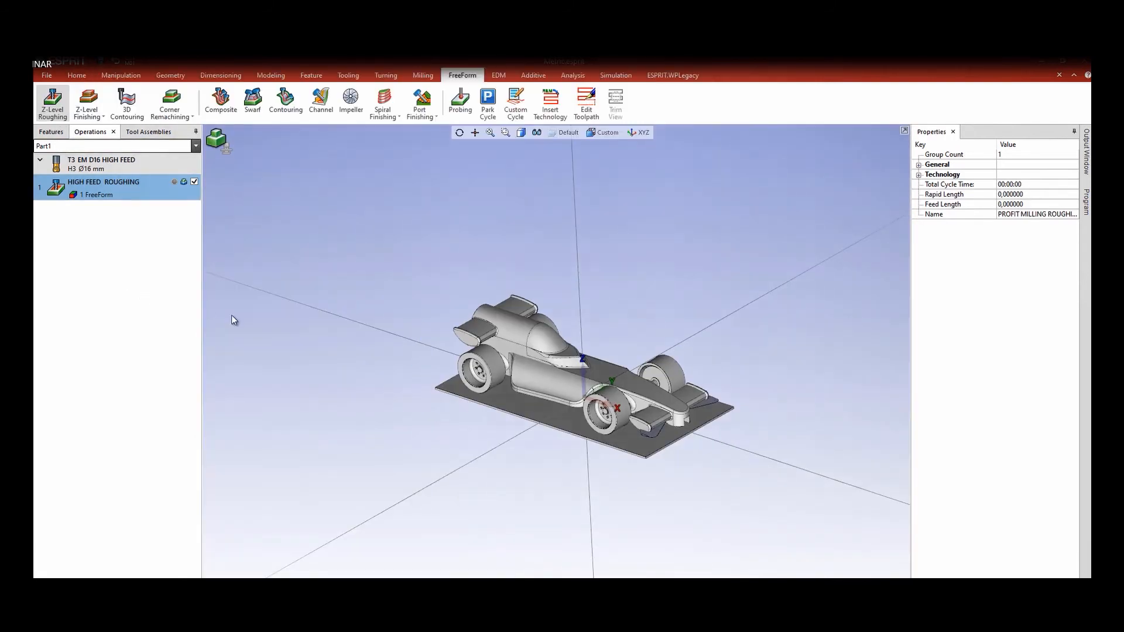
- Check the total cycle time of the ProfitMilling roughing and stop its simulation after reviewing the machined race car
{"action": "left_click", "coordinate": [1041, 196]}
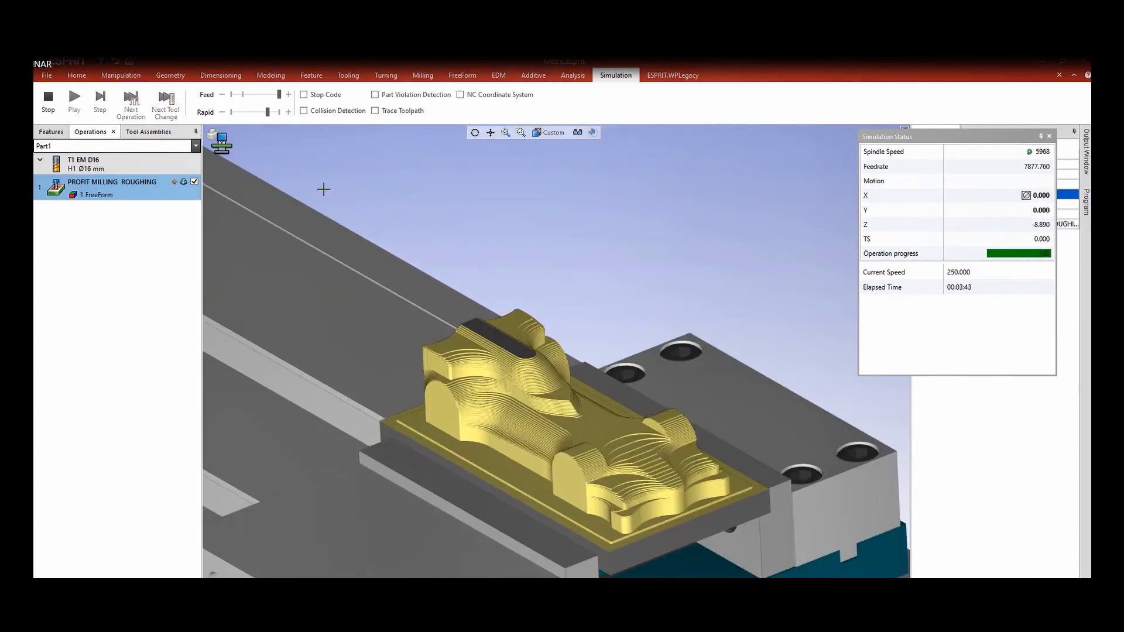
{"action": "left_click", "coordinate": [50, 108]}
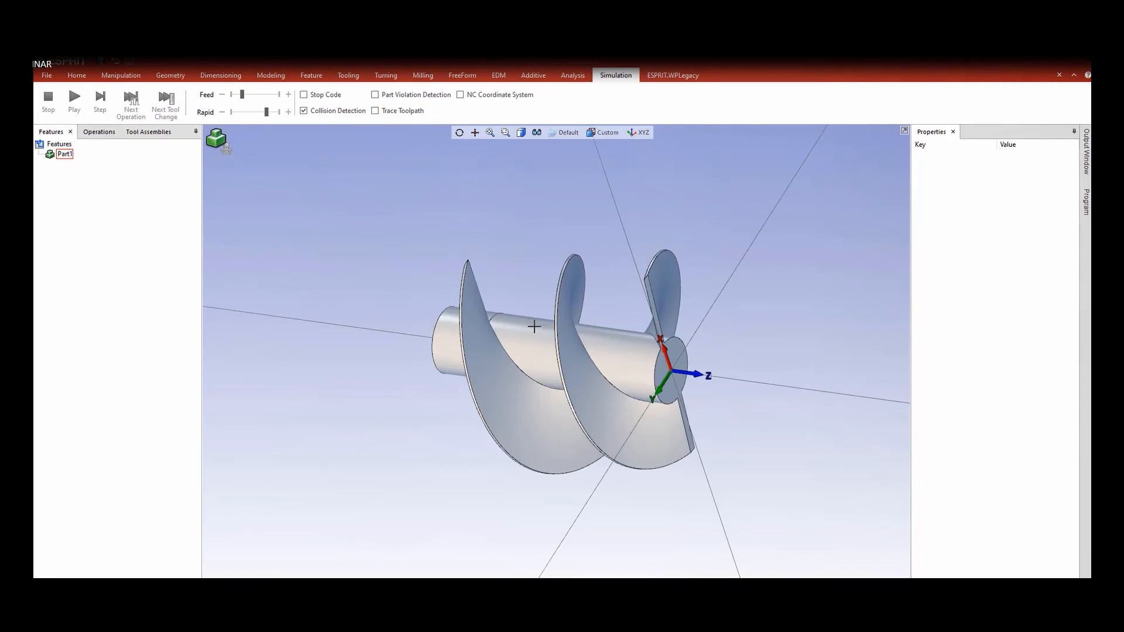
- Inspect the auger screw model and the Okuma Multus machine setup with its cylindrical stock
{"action": "scroll", "coordinate": [563, 323], "scroll_direction": "up", "scroll_amount": 2}
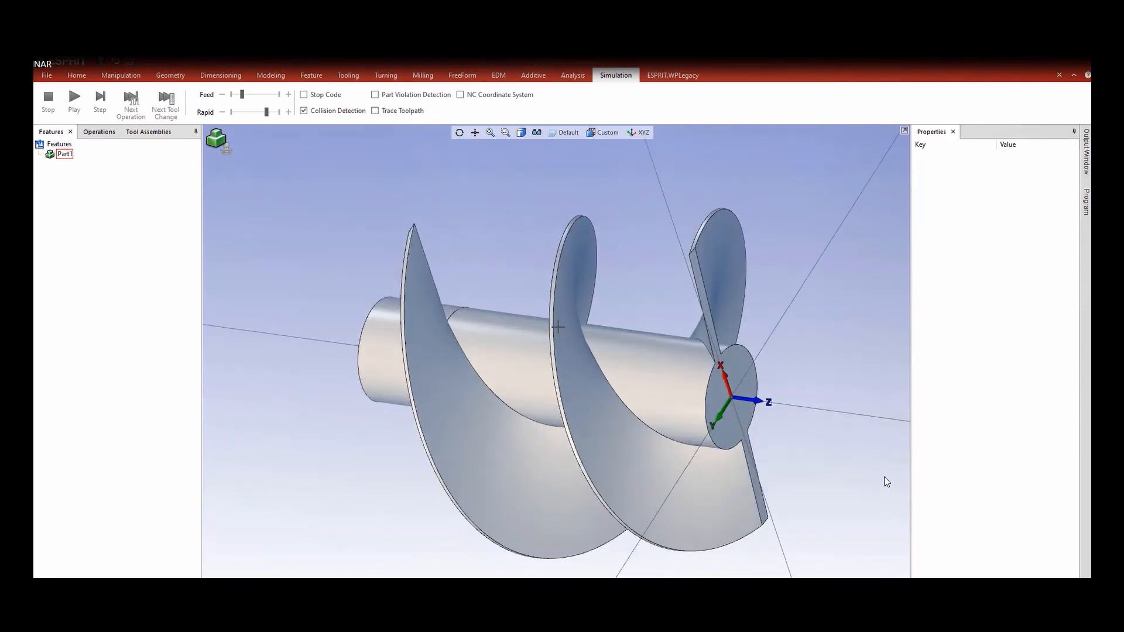
{"action": "middle_click_drag", "start_coordinate": [538, 334], "coordinate": [507, 335]}
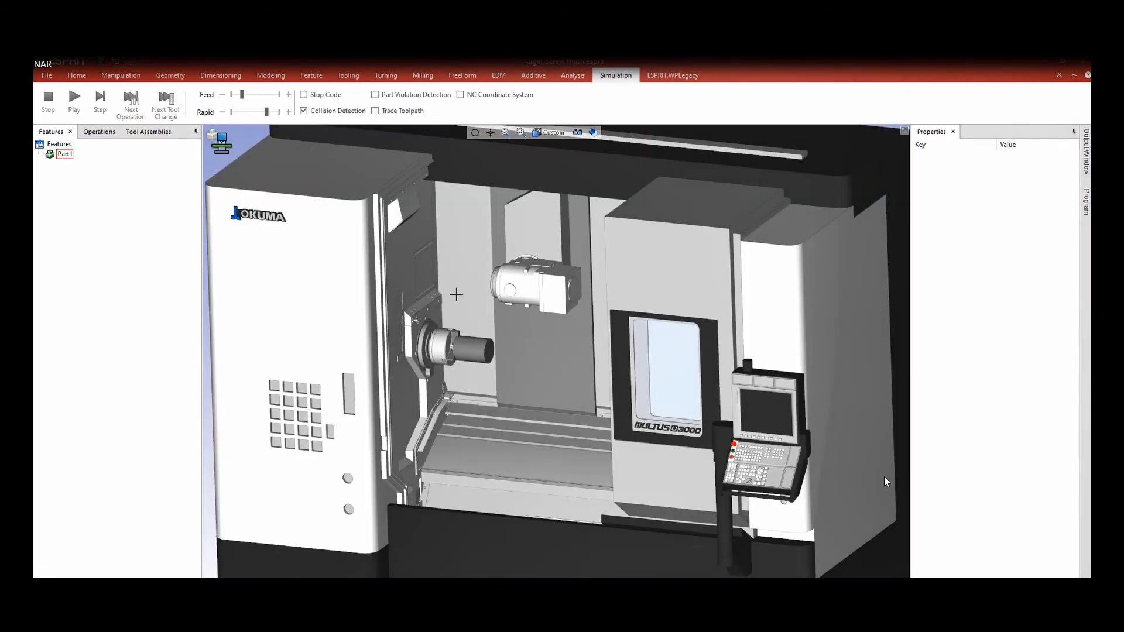
{"action": "scroll", "coordinate": [460, 325], "scroll_direction": "up", "scroll_amount": 3}
{"action": "scroll", "coordinate": [884, 480], "scroll_direction": "down", "scroll_amount": 5}
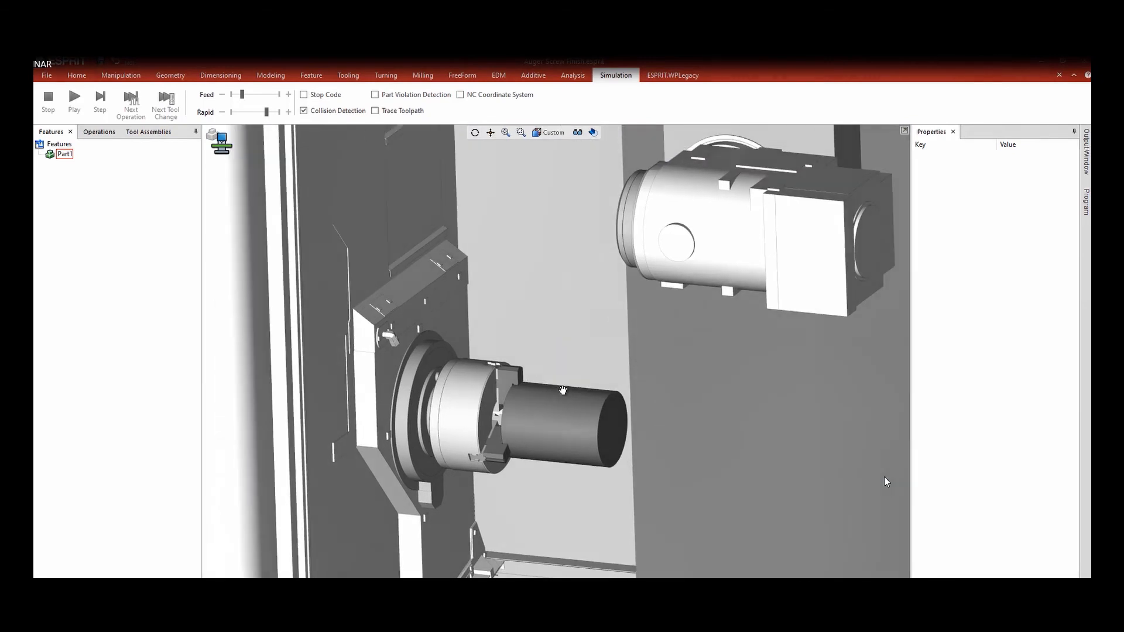
{"action": "scroll", "coordinate": [885, 481], "scroll_direction": "down", "scroll_amount": 3}
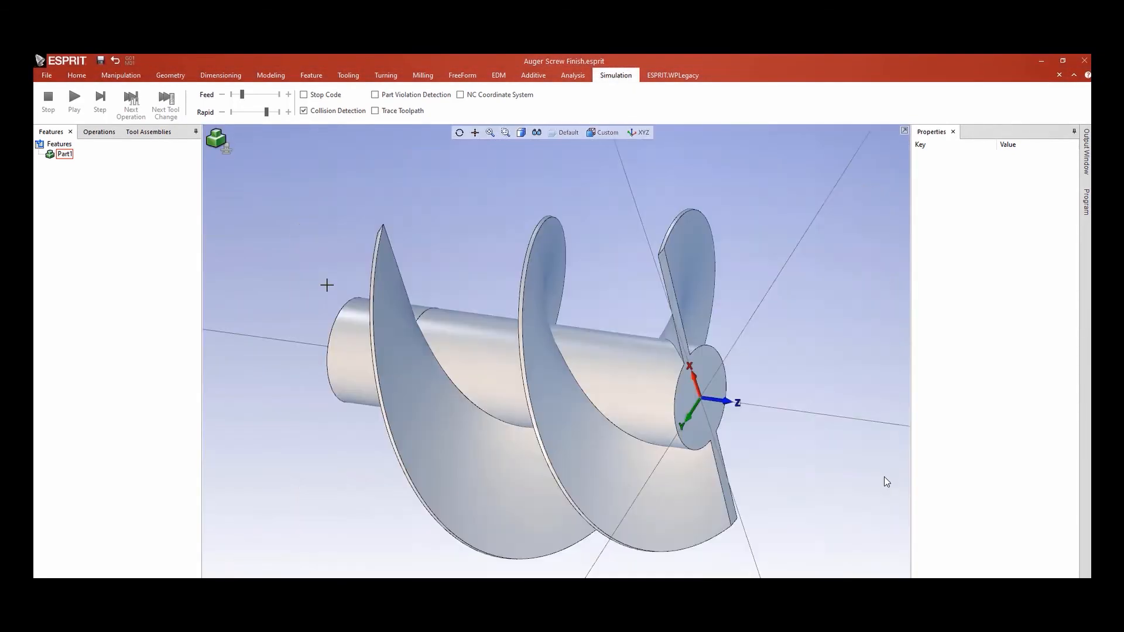
- Create a FreeForm feature using the auger screw solid and the cylindrical face at the shaft's far end as the part
{"action": "left_click", "coordinate": [311, 75]}
{"action": "left_click", "coordinate": [296, 102]}
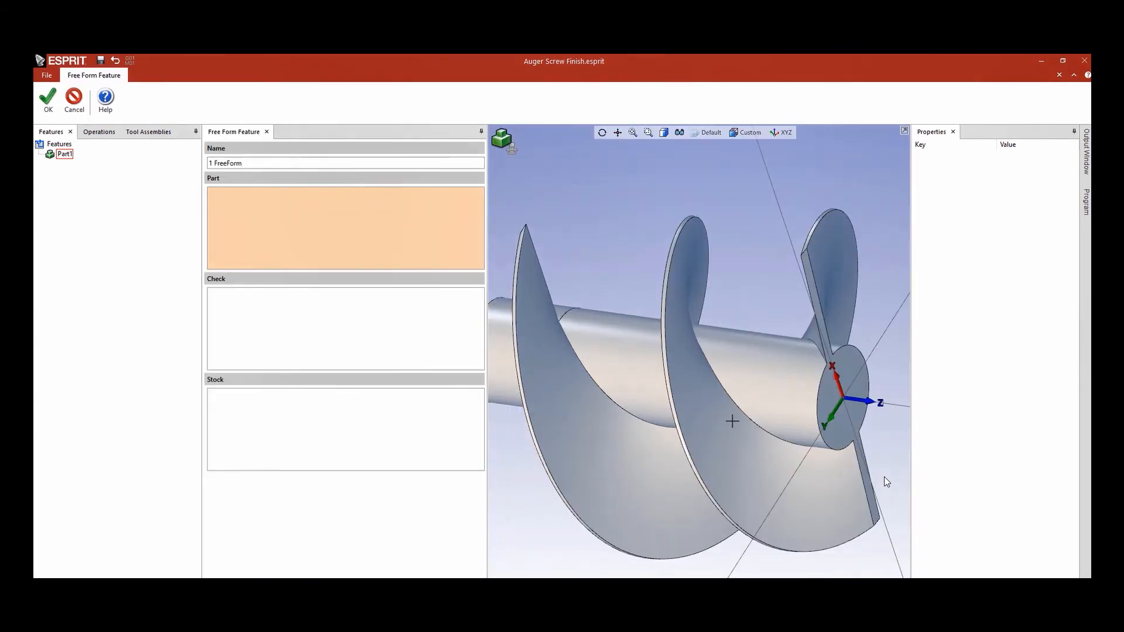
{"action": "left_click", "coordinate": [763, 380]}
{"action": "scroll", "coordinate": [521, 373], "scroll_direction": "down", "scroll_amount": 1}
{"action": "scroll", "coordinate": [537, 378], "scroll_direction": "up", "scroll_amount": 2}
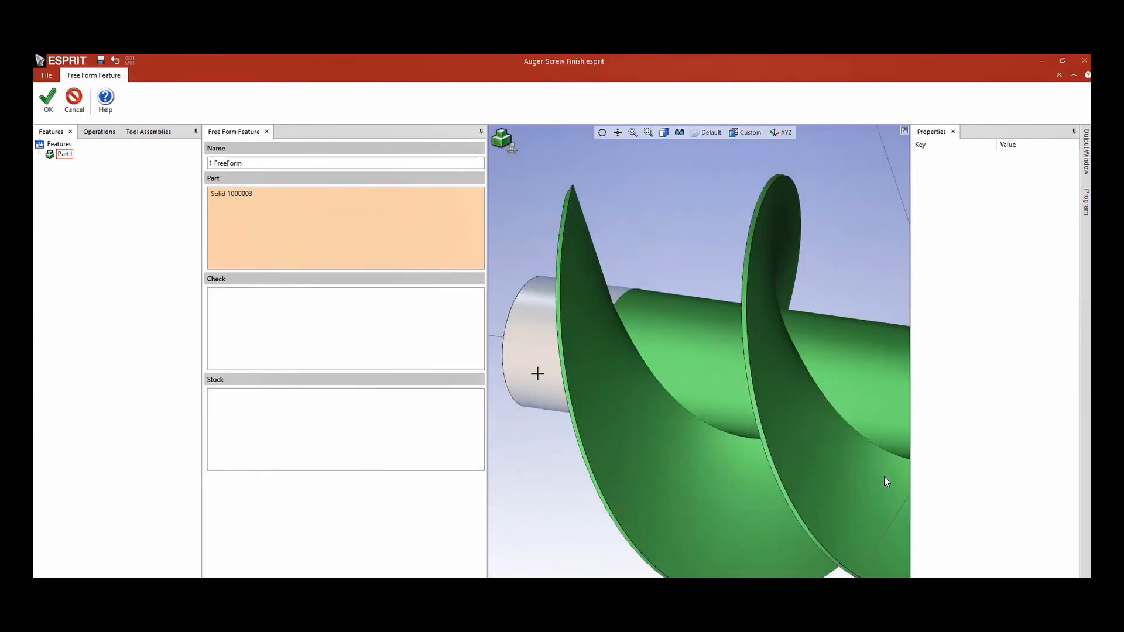
{"action": "left_click", "coordinate": [538, 371]}
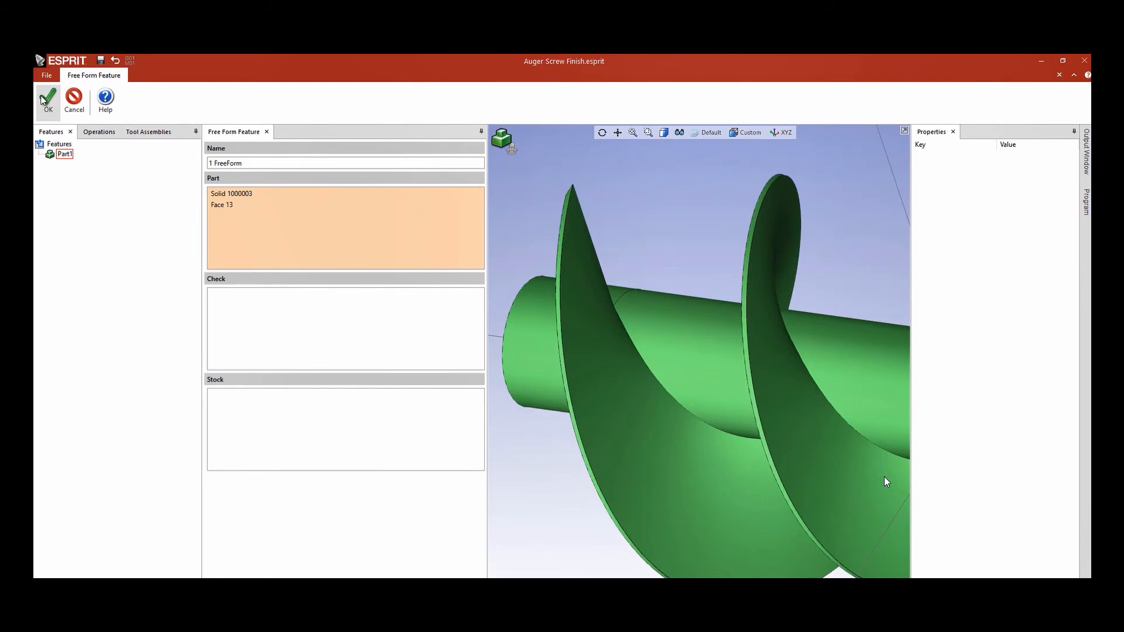
{"action": "left_click", "coordinate": [42, 99]}
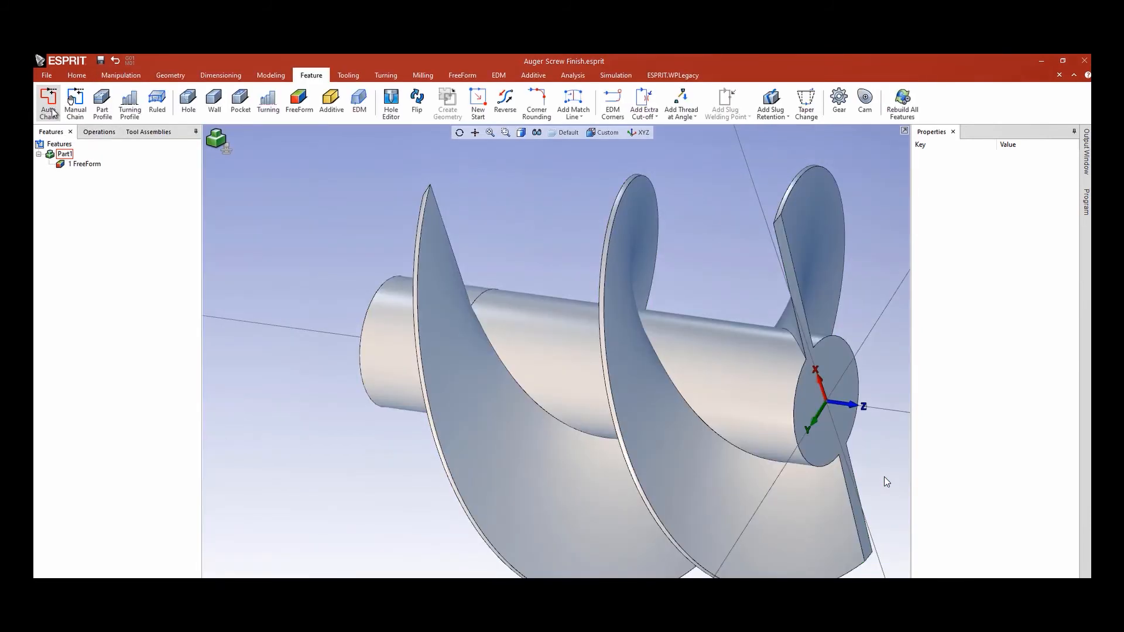
- Start a Z-Level Roughing operation on the FreeForm feature and select the EM D16 3FLUTES tool
{"action": "left_click", "coordinate": [77, 164]}
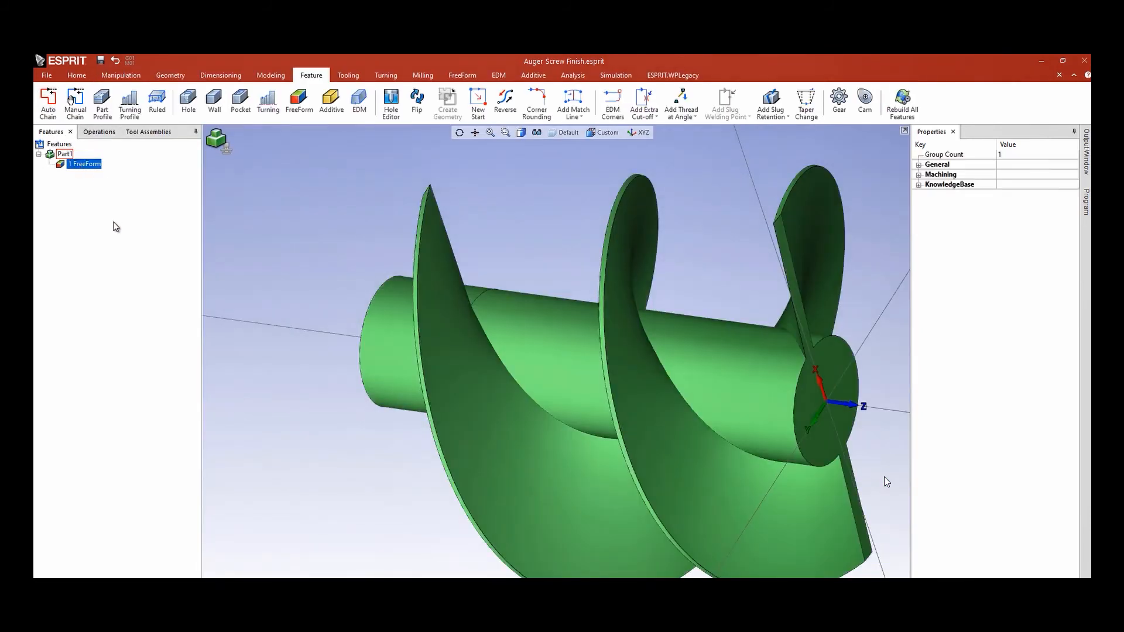
{"action": "left_click", "coordinate": [475, 78]}
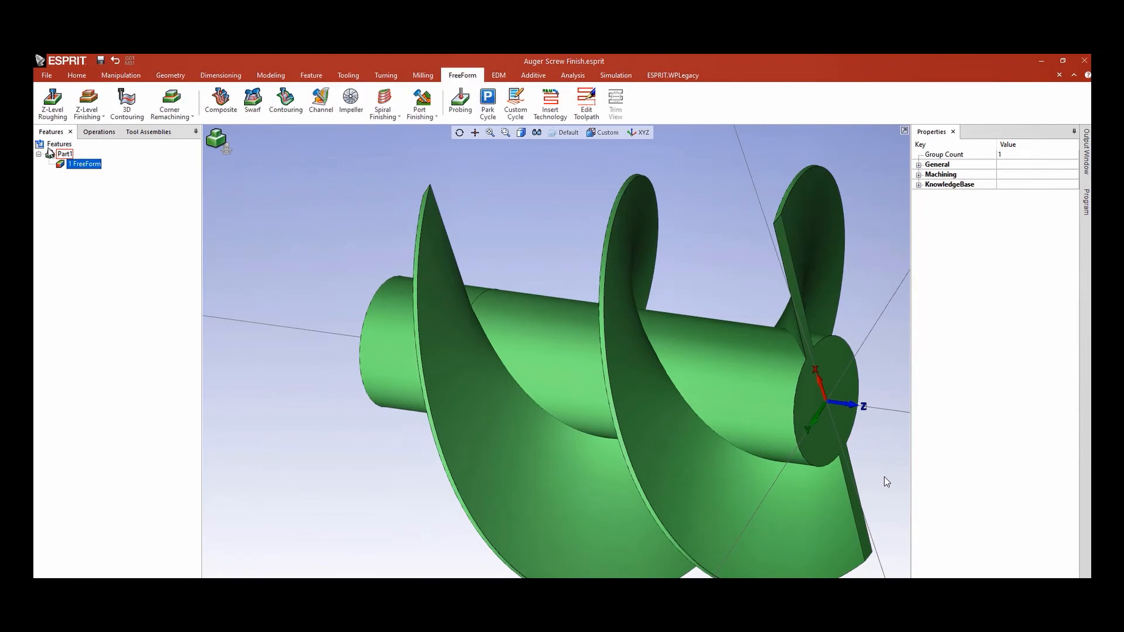
{"action": "left_click", "coordinate": [53, 104]}
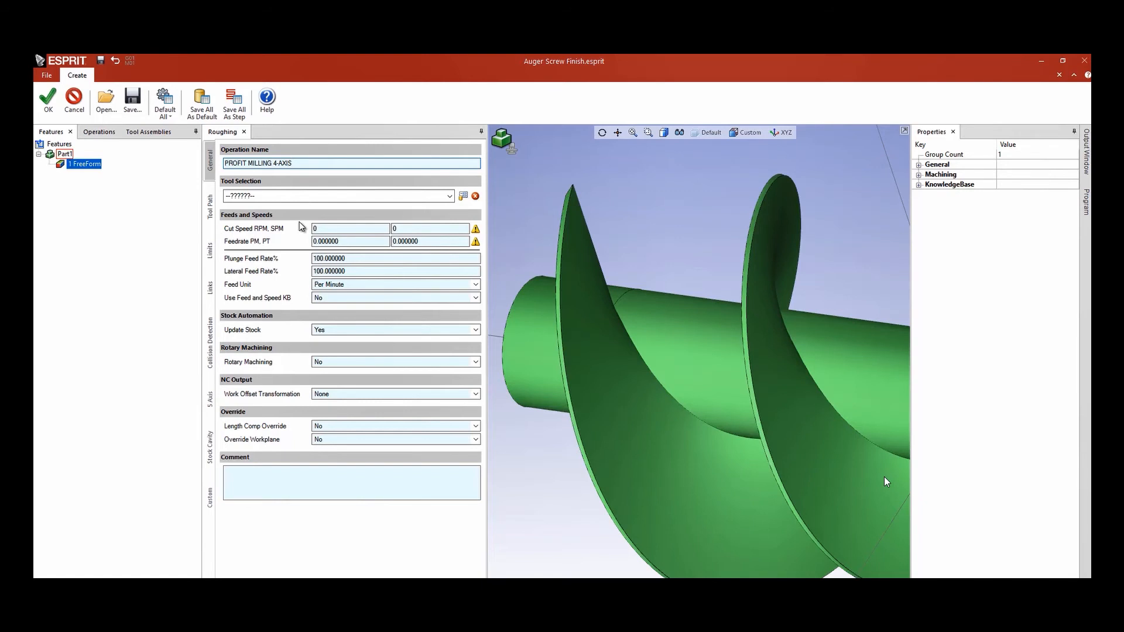
{"action": "left_click", "coordinate": [300, 198]}
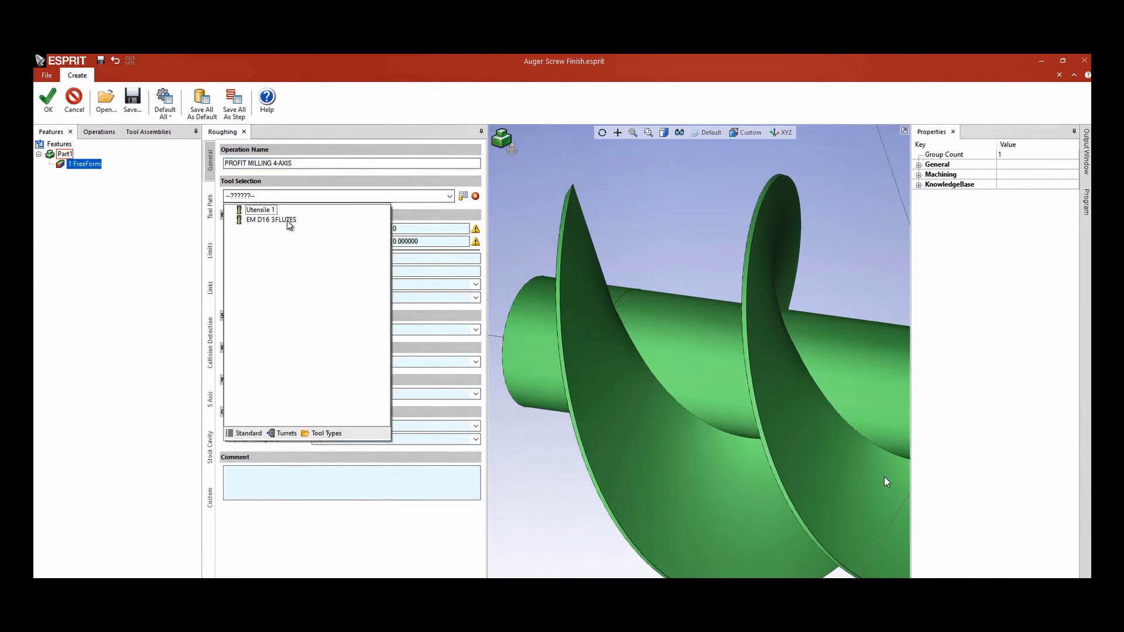
{"action": "left_click", "coordinate": [288, 221]}
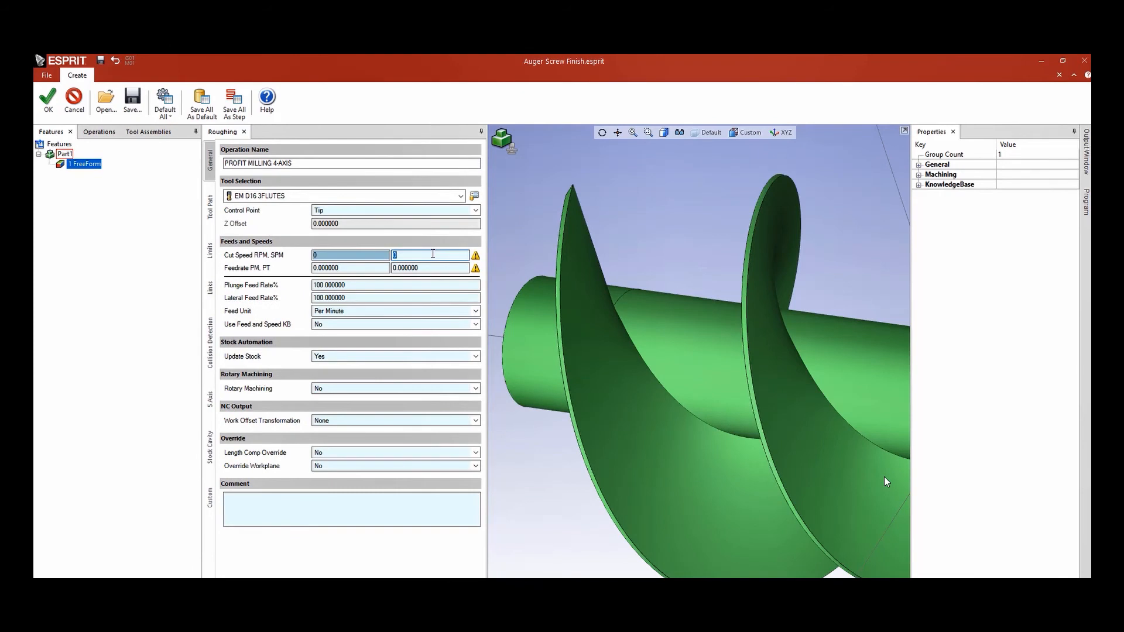
- Set the roughing cut speed to 250 SPM and the feedrate to 0.365 per tooth
{"action": "key", "text": "Tab"}
{"action": "key", "text": "Tab"}
{"action": "type", "text": "0"}
{"action": "key", "text": "Tab"}
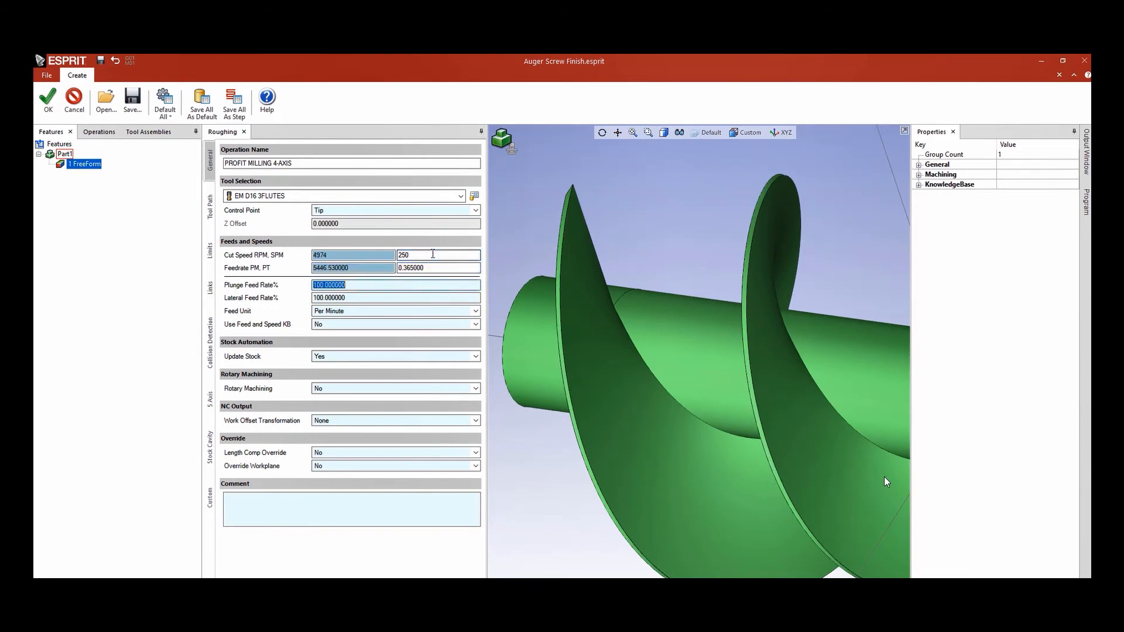
- Set the roughing depth strategy to Bottom Up with a 62 mm incremental depth, and choose ProfitMilling as the cutting strategy
{"action": "left_click", "coordinate": [211, 211]}
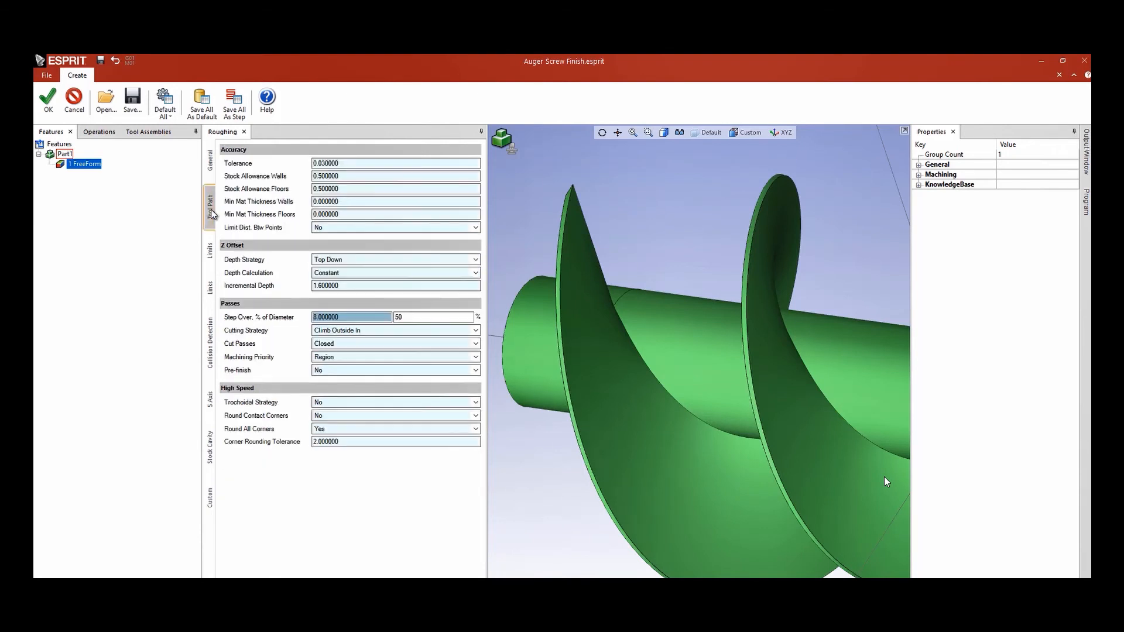
{"action": "left_click", "coordinate": [377, 260]}
{"action": "left_click", "coordinate": [371, 285]}
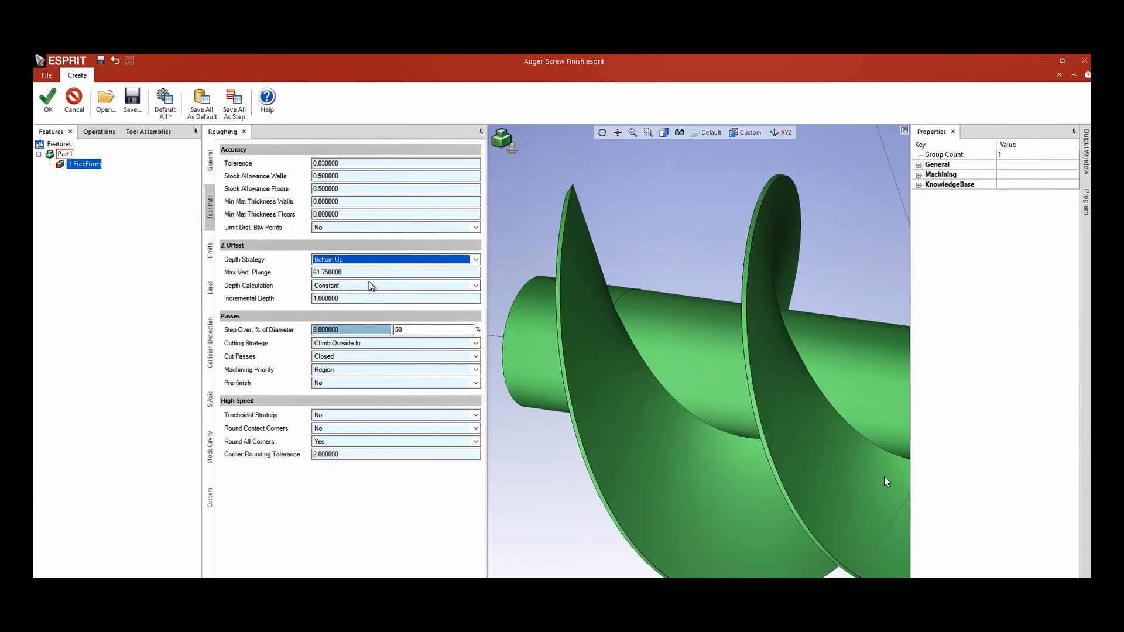
{"action": "left_click", "coordinate": [356, 298]}
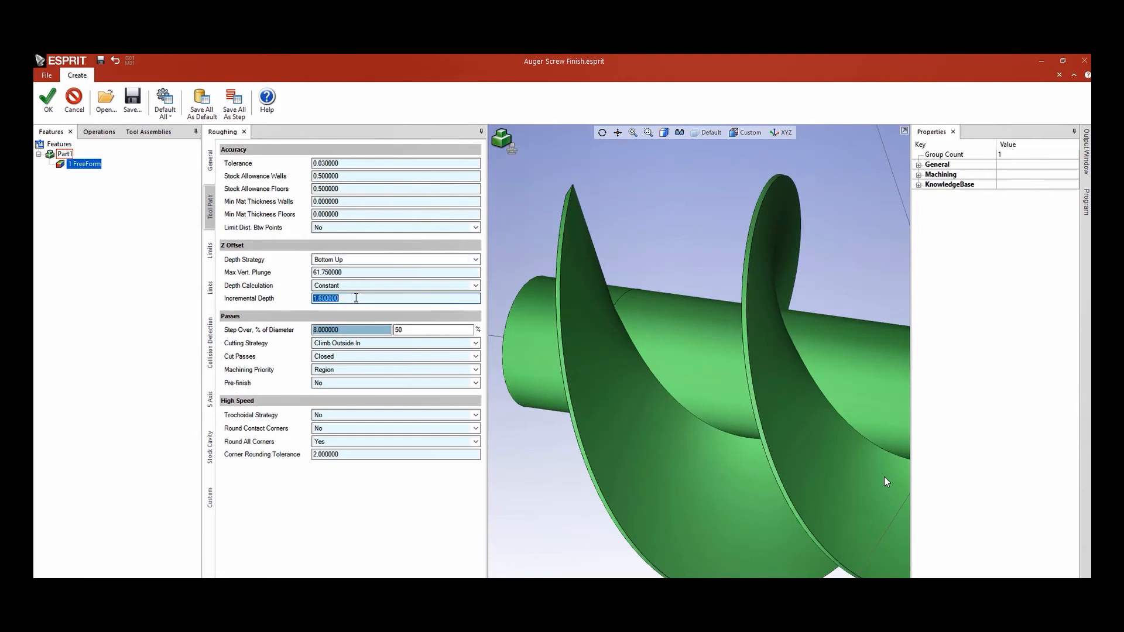
{"action": "type", "text": "62"}
{"action": "left_click", "coordinate": [369, 344]}
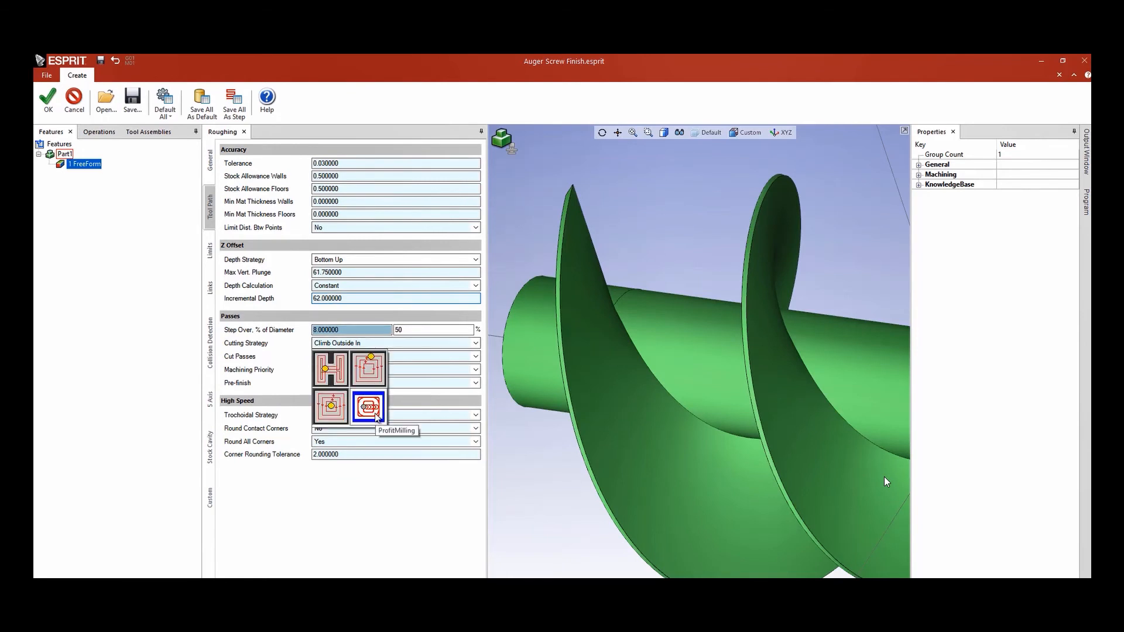
{"action": "left_click", "coordinate": [375, 413]}
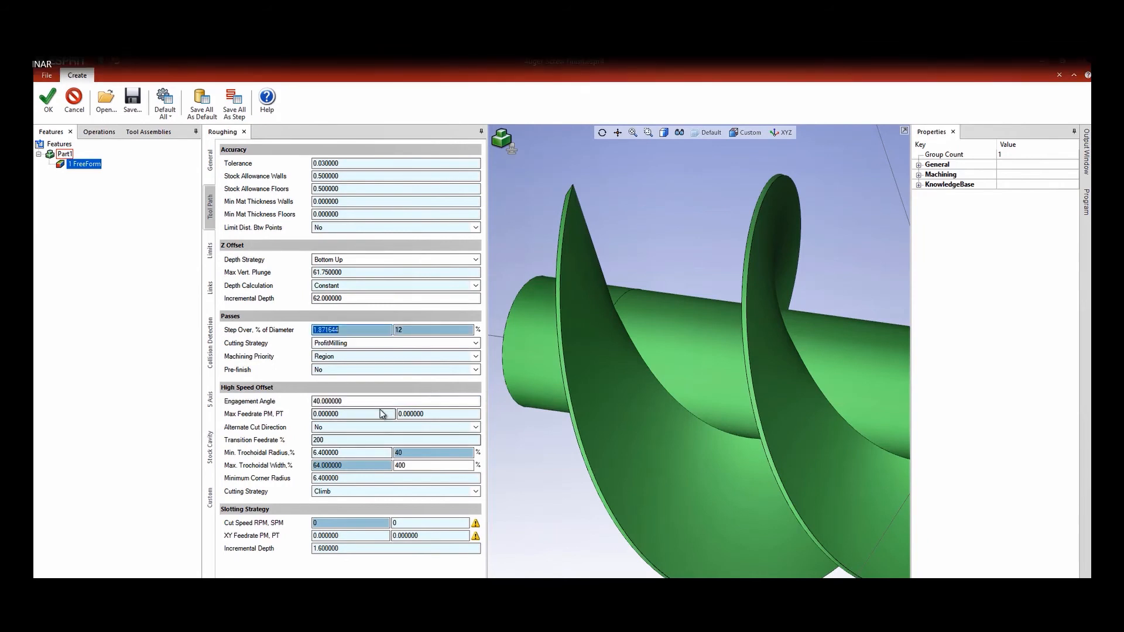
- Enable Follow Curved Floor in the roughing operation's 5-axis settings
{"action": "left_click", "coordinate": [209, 399]}
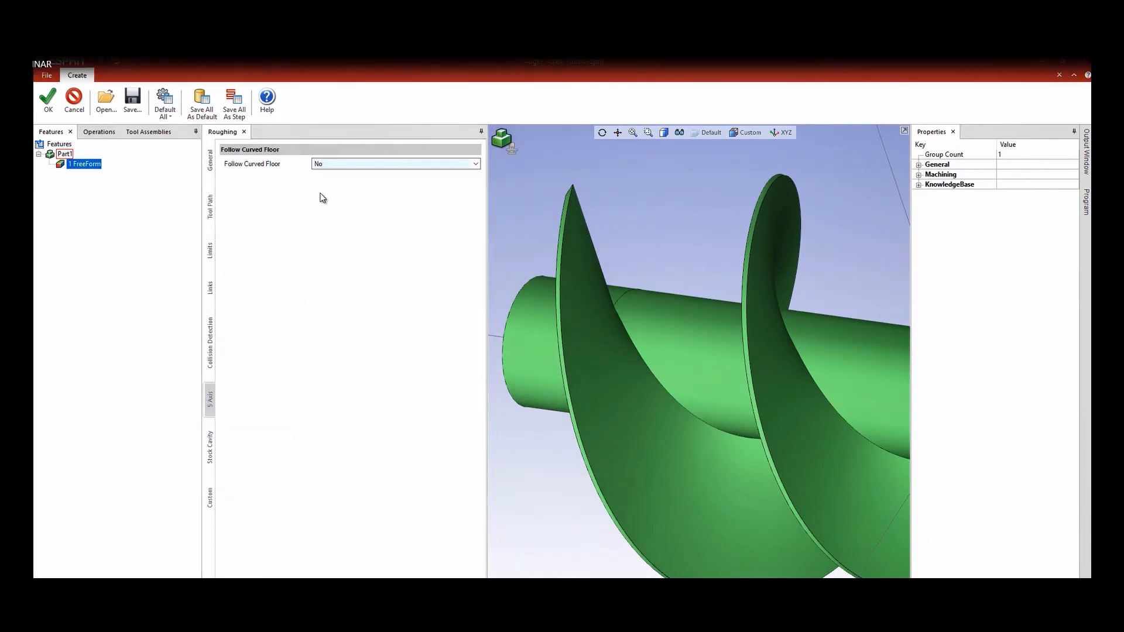
{"action": "left_click", "coordinate": [364, 165]}
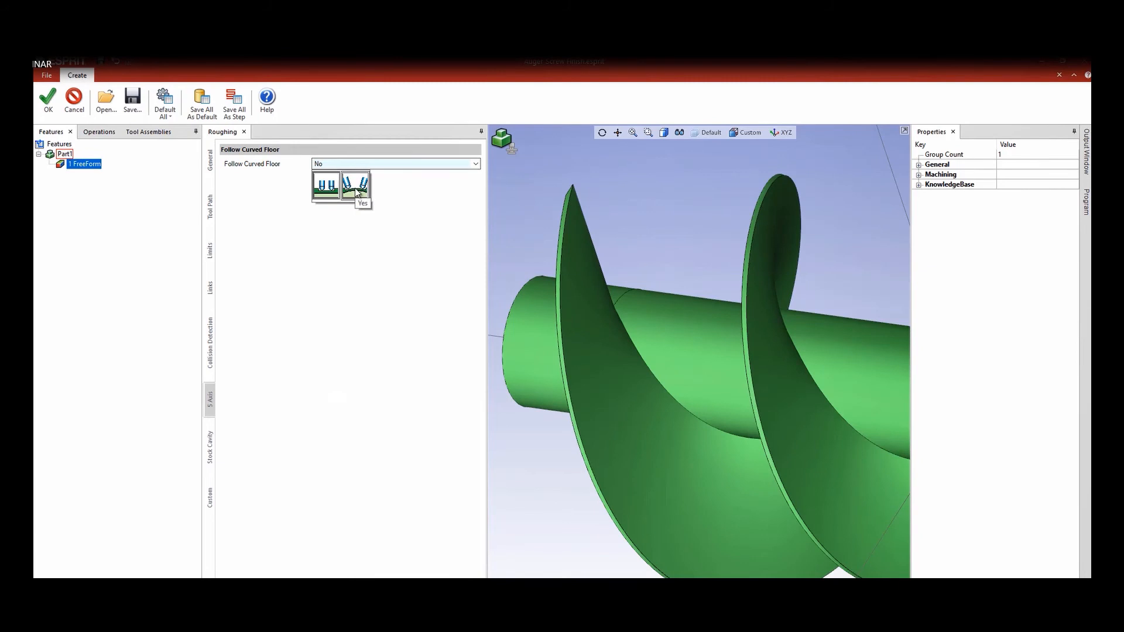
{"action": "left_click", "coordinate": [356, 186]}
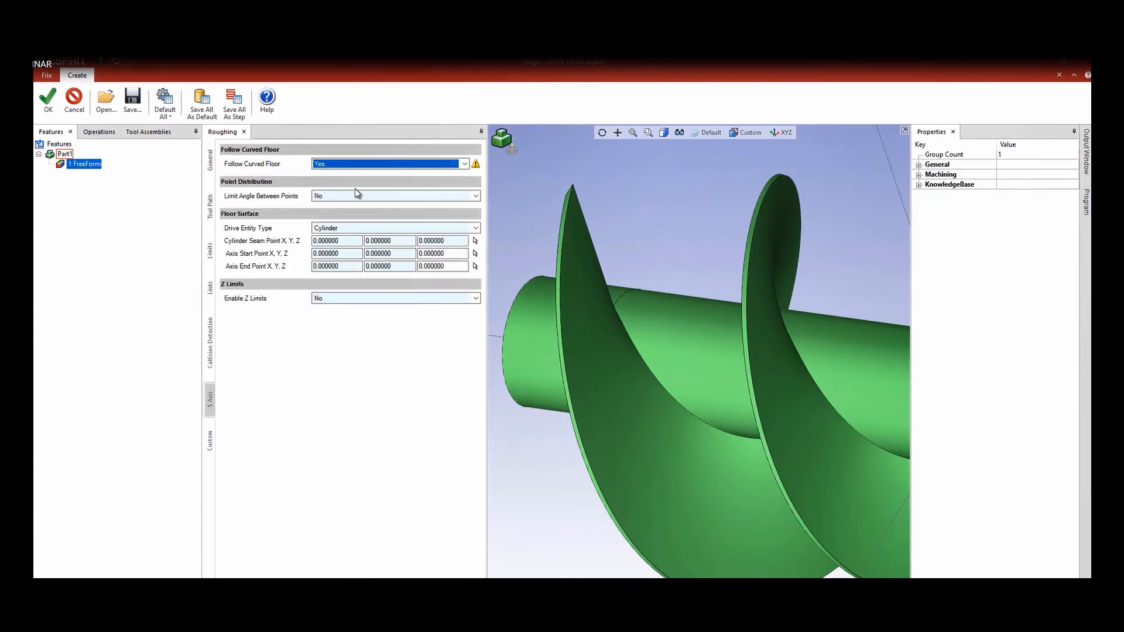
- Define the cylindrical floor surface's axis with its start point at Z 20 and its end point at Z -170
{"action": "left_click", "coordinate": [475, 253]}
{"action": "scroll", "coordinate": [623, 364], "scroll_direction": "down", "scroll_amount": 5}
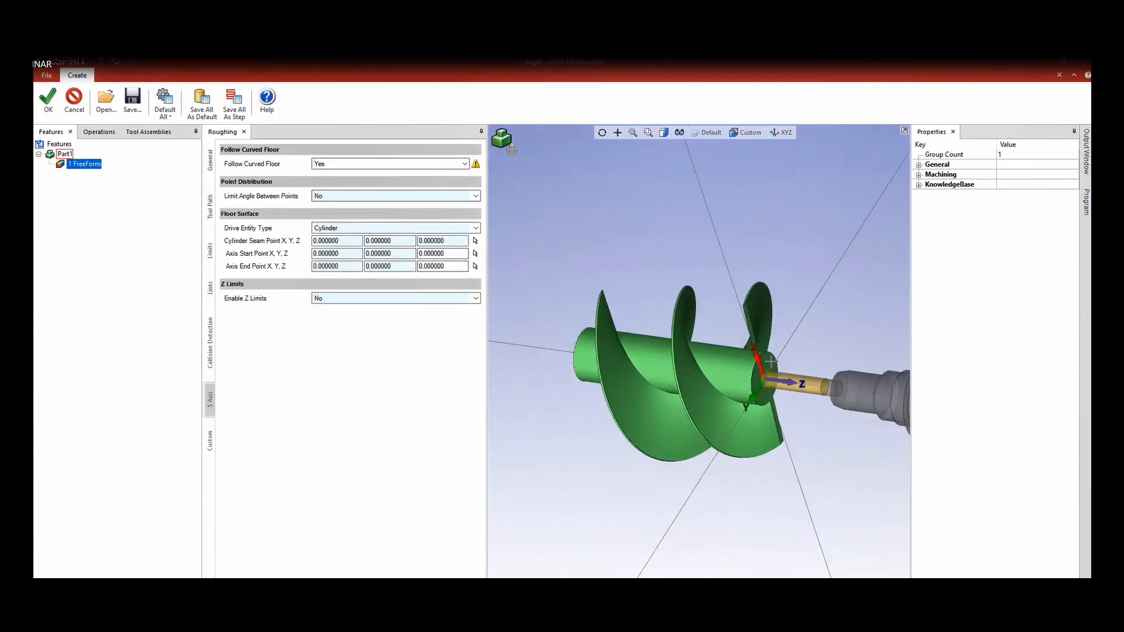
{"action": "scroll", "coordinate": [764, 361], "scroll_direction": "up", "scroll_amount": 3}
{"action": "scroll", "coordinate": [796, 349], "scroll_direction": "down", "scroll_amount": 3}
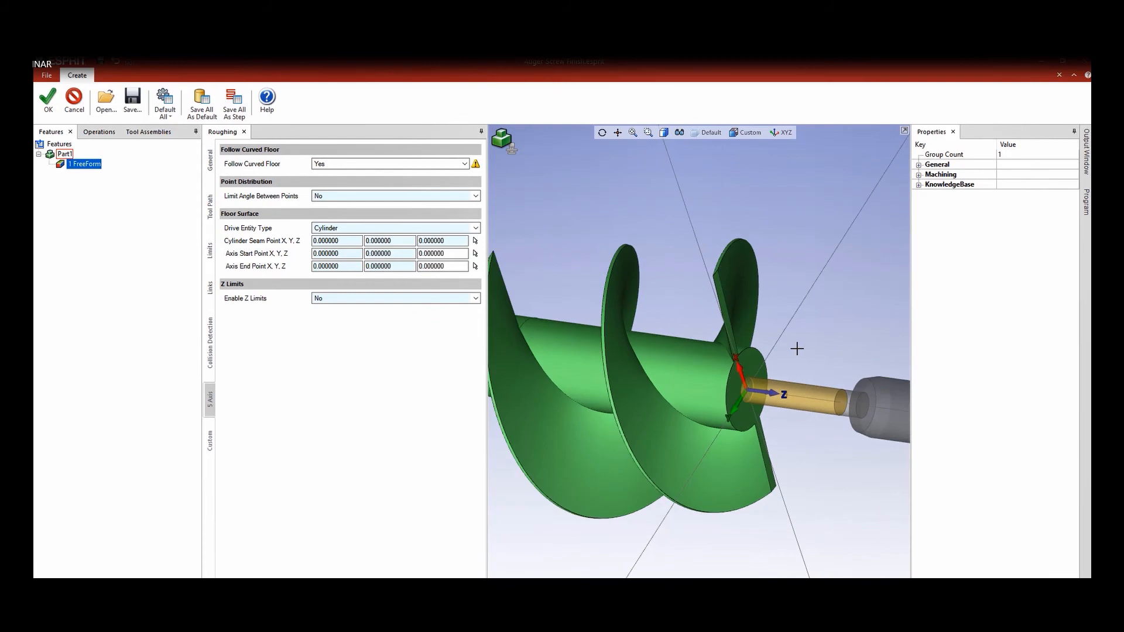
{"action": "left_click", "coordinate": [457, 257]}
{"action": "type", "text": "2"}
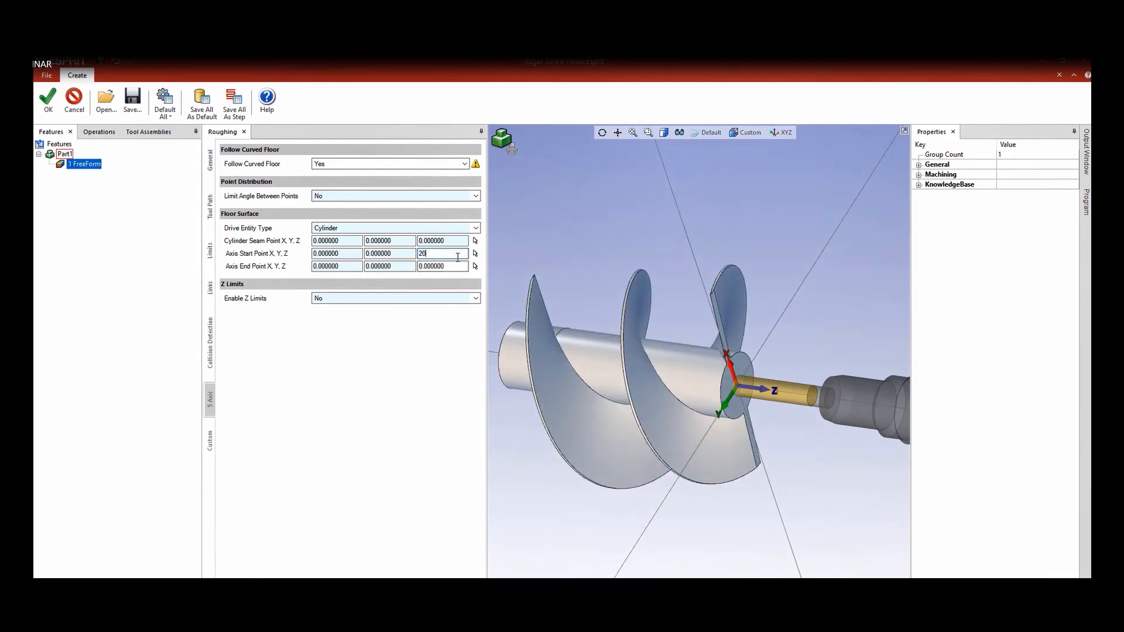
{"action": "type", "text": "0"}
{"action": "key", "text": "Tab"}
{"action": "key", "text": "Tab"}
{"action": "key", "text": "Tab"}
{"action": "type", "text": "-"}
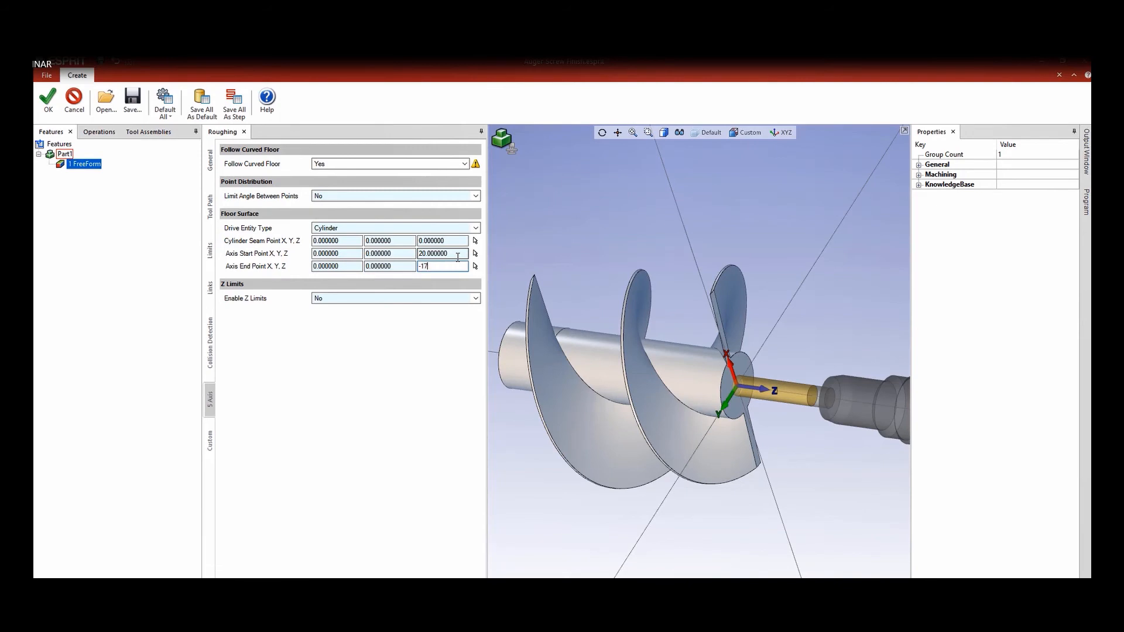
{"action": "type", "text": "170"}
{"action": "key", "text": "Tab"}
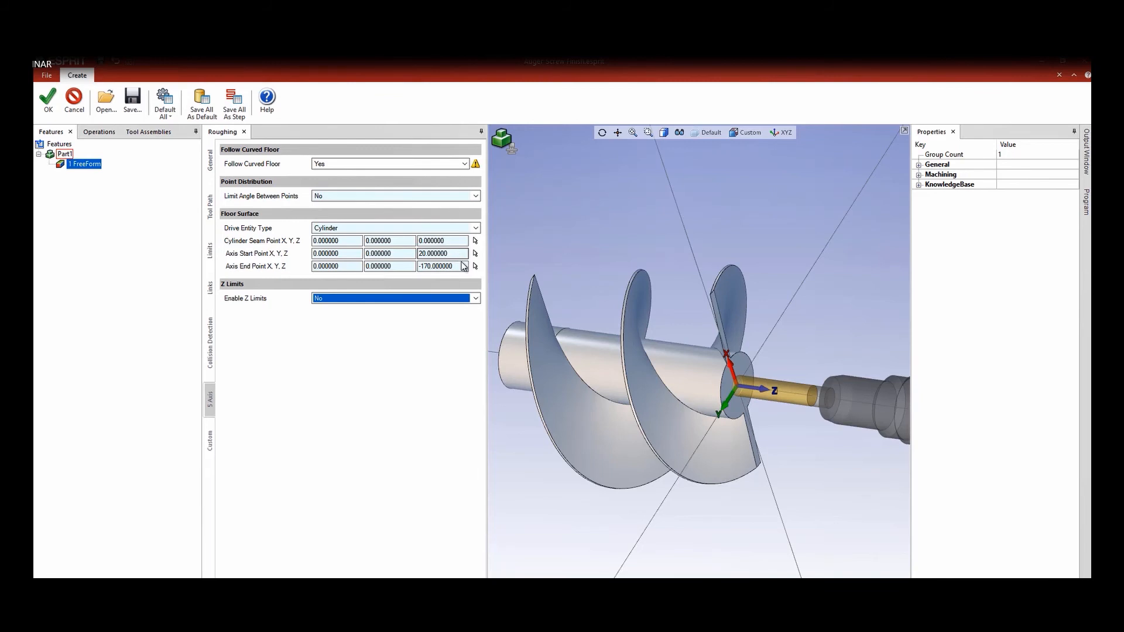
- Set the work offset transformation to RTCP and create the 4-axis ProfitMilling operation
{"action": "mouse_move", "coordinate": [475, 165]}
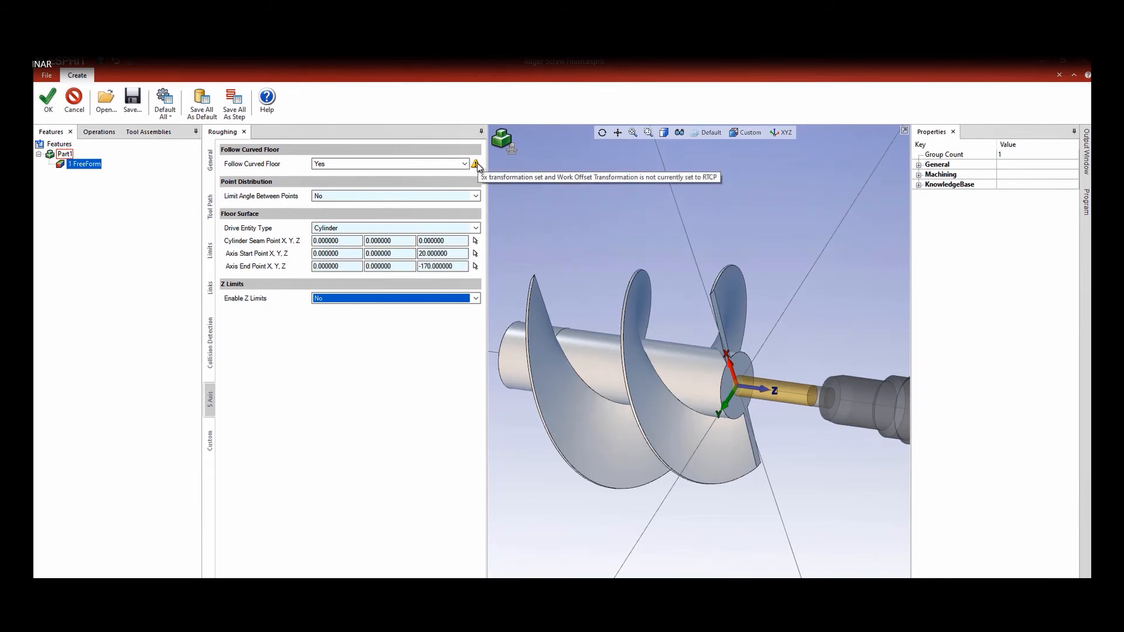
{"action": "left_click", "coordinate": [211, 170]}
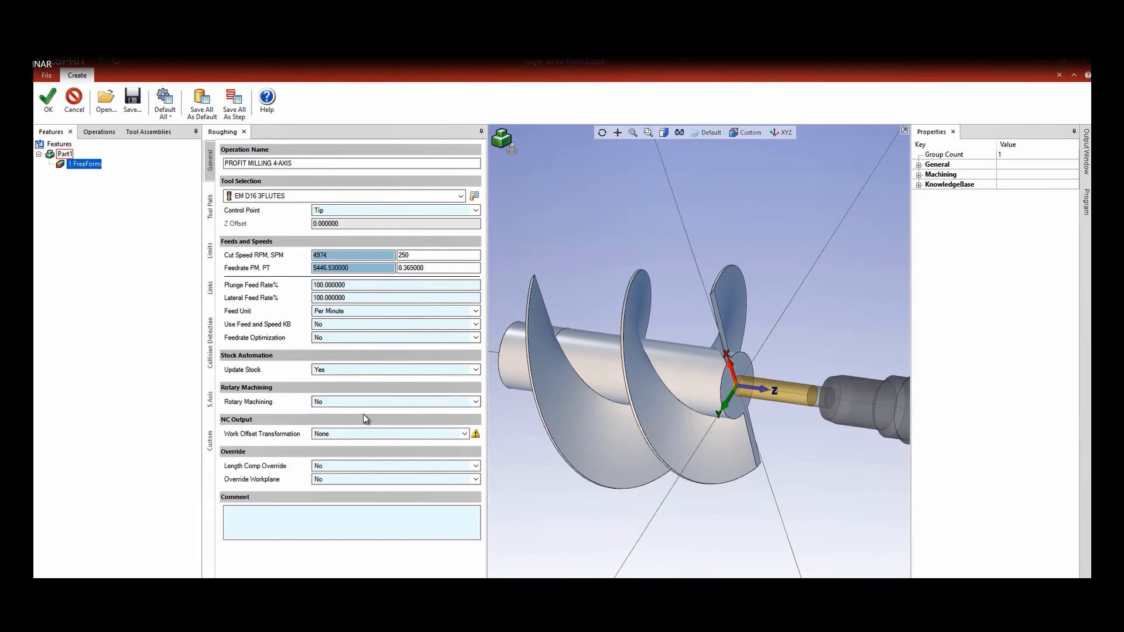
{"action": "left_click", "coordinate": [340, 436]}
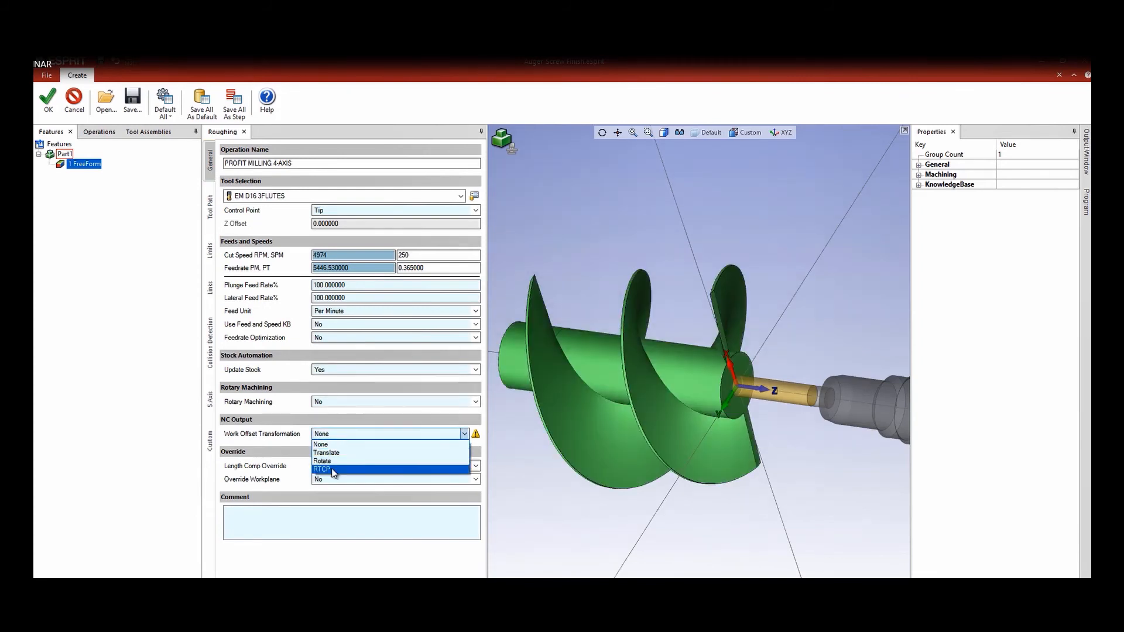
{"action": "left_click", "coordinate": [336, 468]}
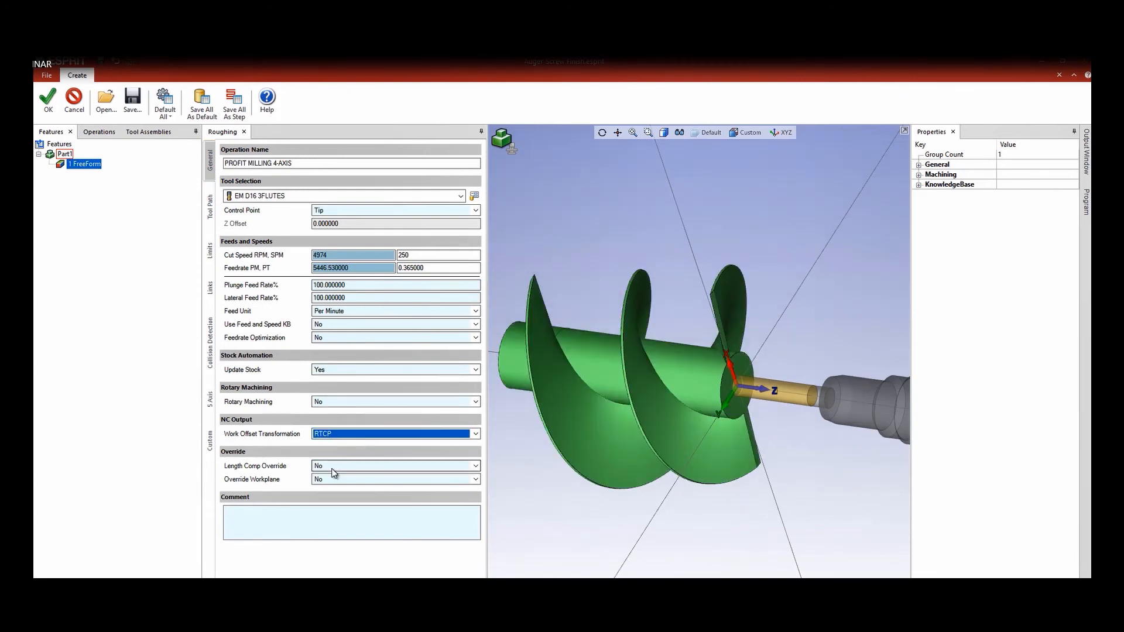
{"action": "left_click", "coordinate": [211, 403]}
{"action": "left_click", "coordinate": [47, 102]}
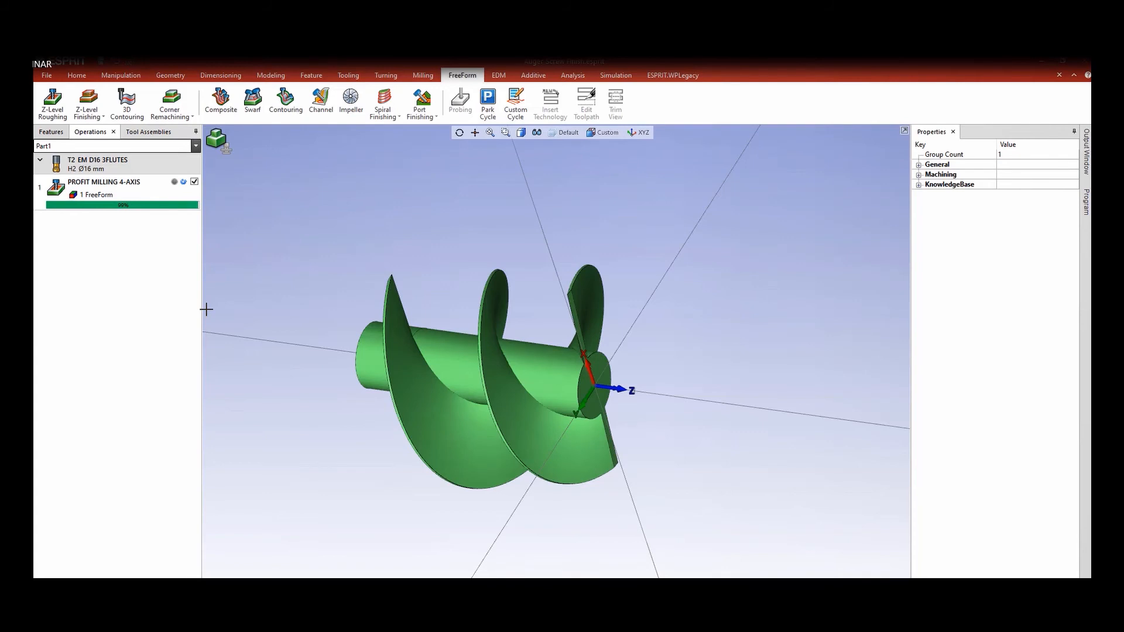
- Check the 4-axis ProfitMilling toolpath and simulate it on the Okuma machine, viewing the cylindrical stock up close
{"action": "left_click", "coordinate": [137, 194]}
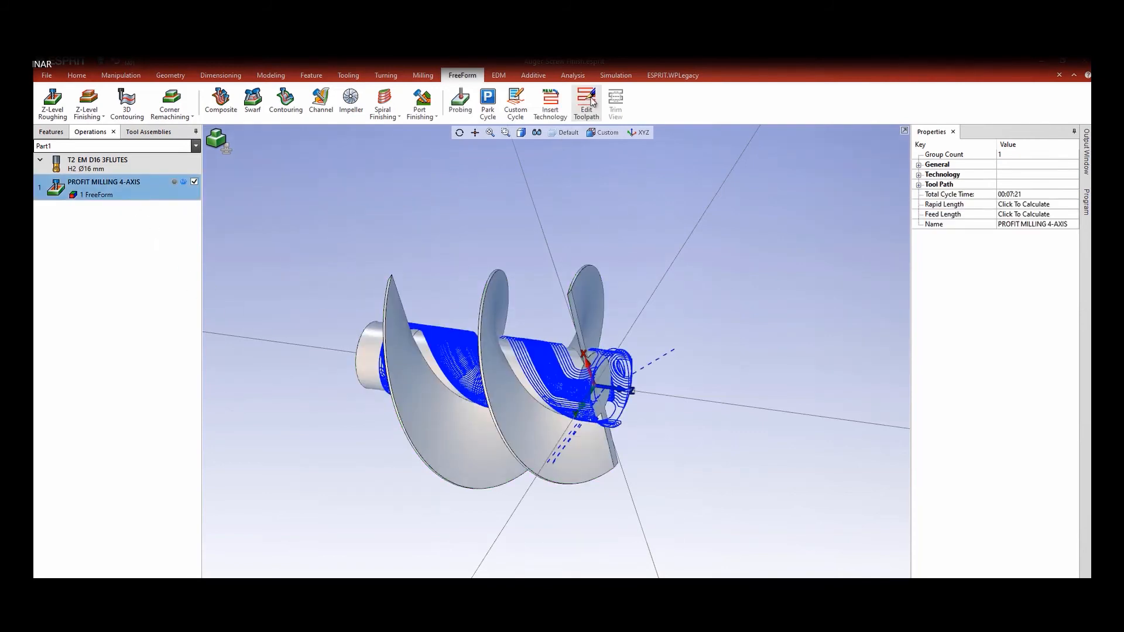
{"action": "left_click", "coordinate": [619, 75]}
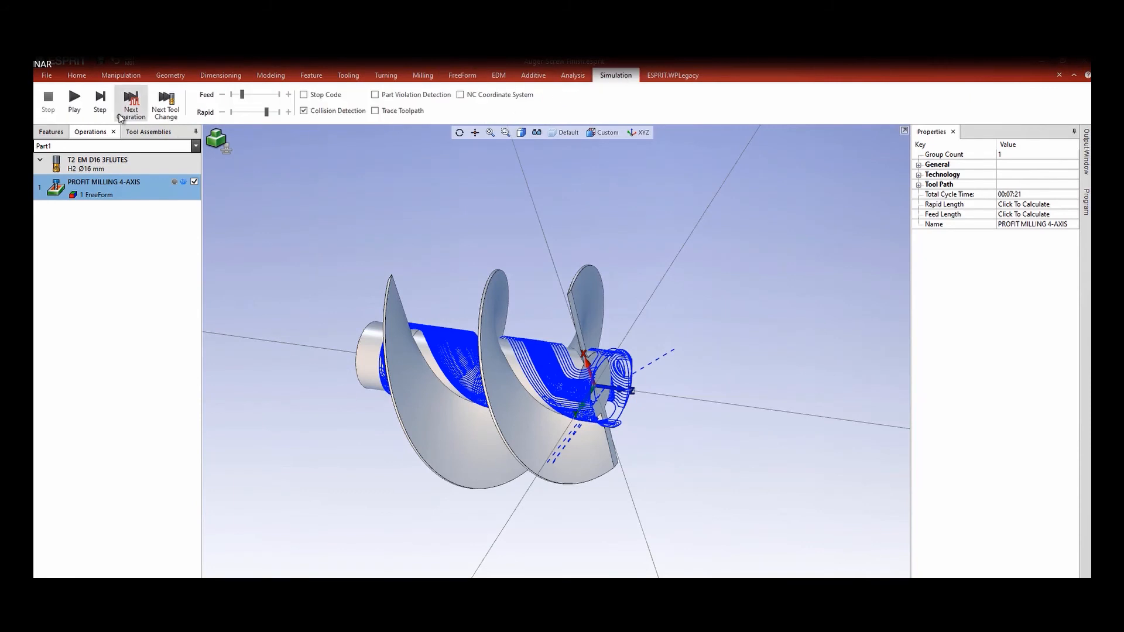
{"action": "left_click", "coordinate": [100, 104]}
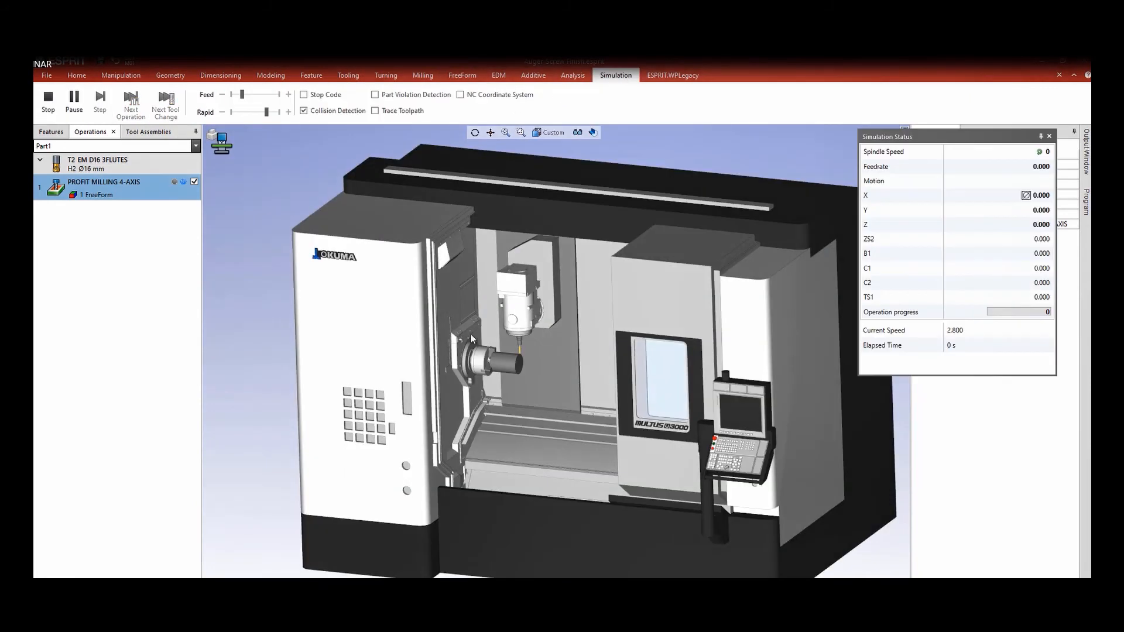
{"action": "scroll", "coordinate": [471, 338], "scroll_direction": "up", "scroll_amount": 4}
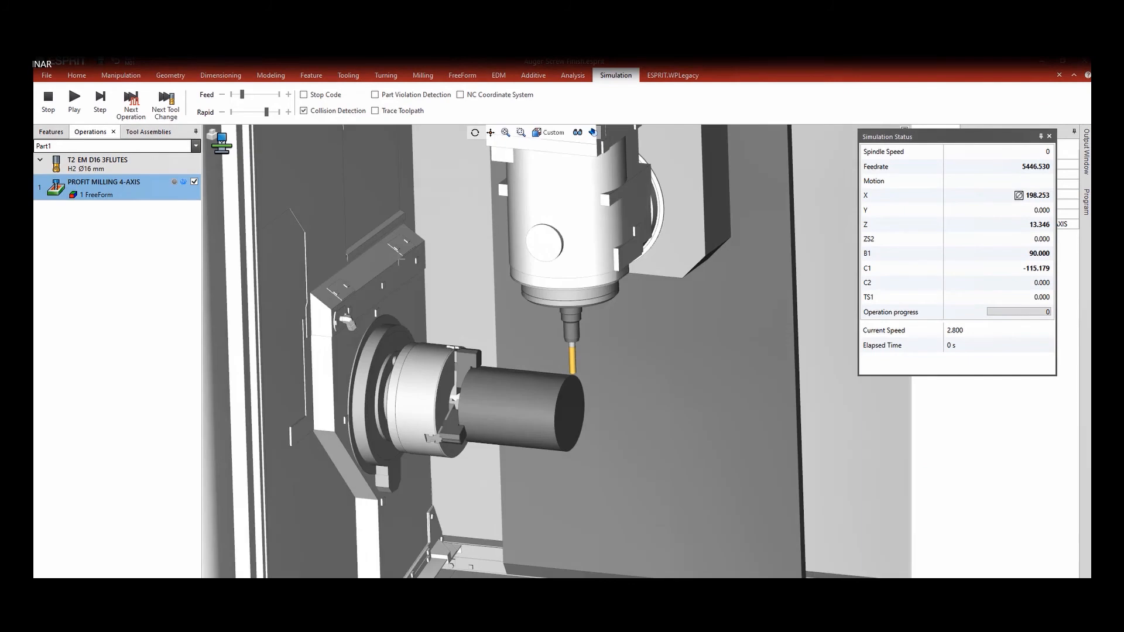
{"action": "left_click", "coordinate": [76, 107]}
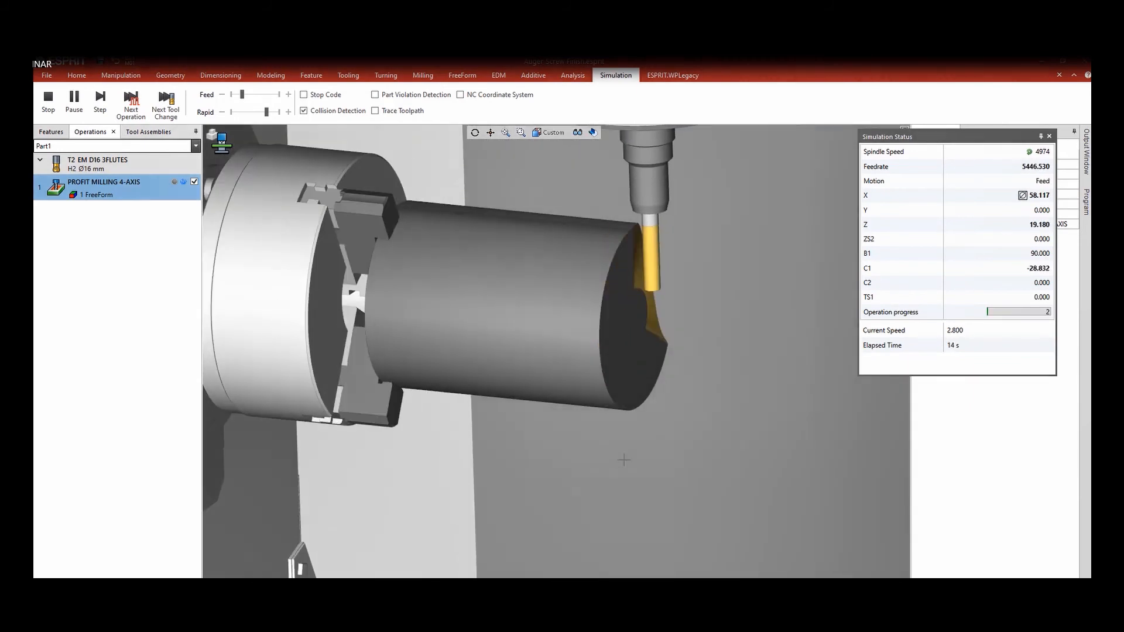
{"action": "middle_click_drag", "start_coordinate": [528, 458], "coordinate": [706, 406]}
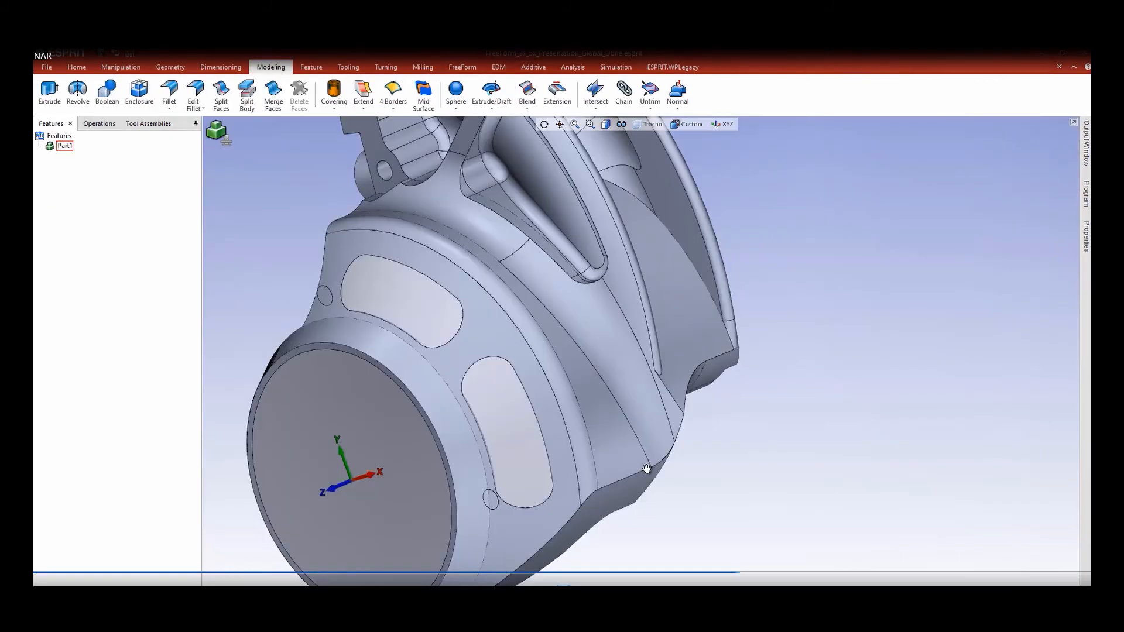
- Smash the narrow curved face behind the hub's oblong windows into a surface with a 0.01 tolerance
{"action": "middle_click_drag", "start_coordinate": [647, 469], "coordinate": [657, 481]}
{"action": "scroll", "coordinate": [664, 464], "scroll_direction": "down", "scroll_amount": 4}
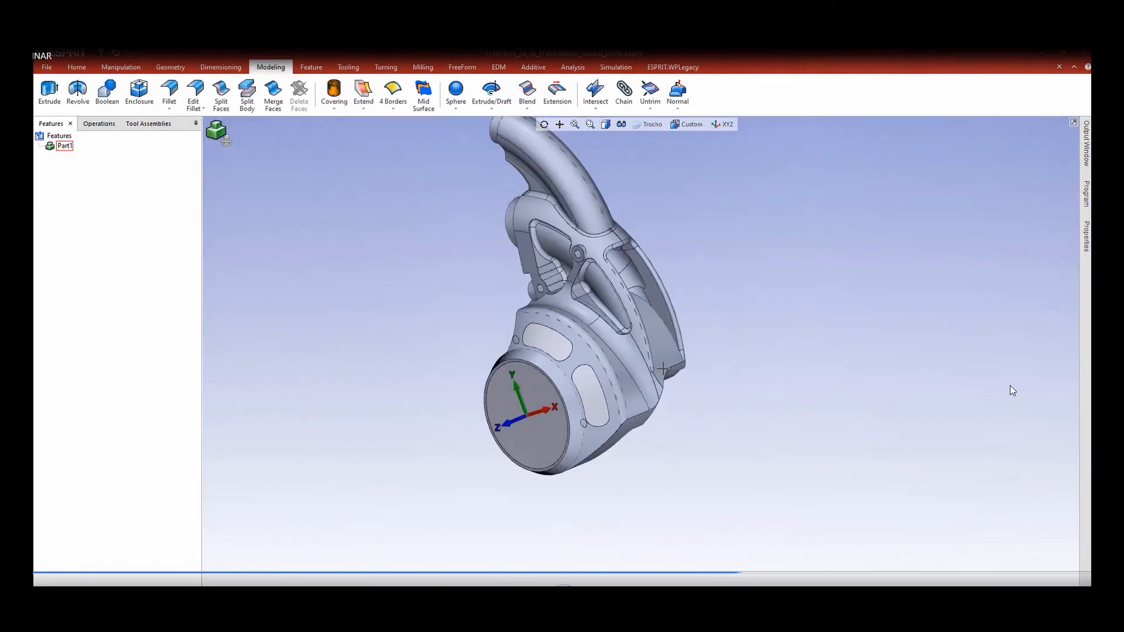
{"action": "middle_click_drag", "start_coordinate": [662, 374], "coordinate": [675, 425]}
{"action": "scroll", "coordinate": [673, 425], "scroll_direction": "up", "scroll_amount": 3}
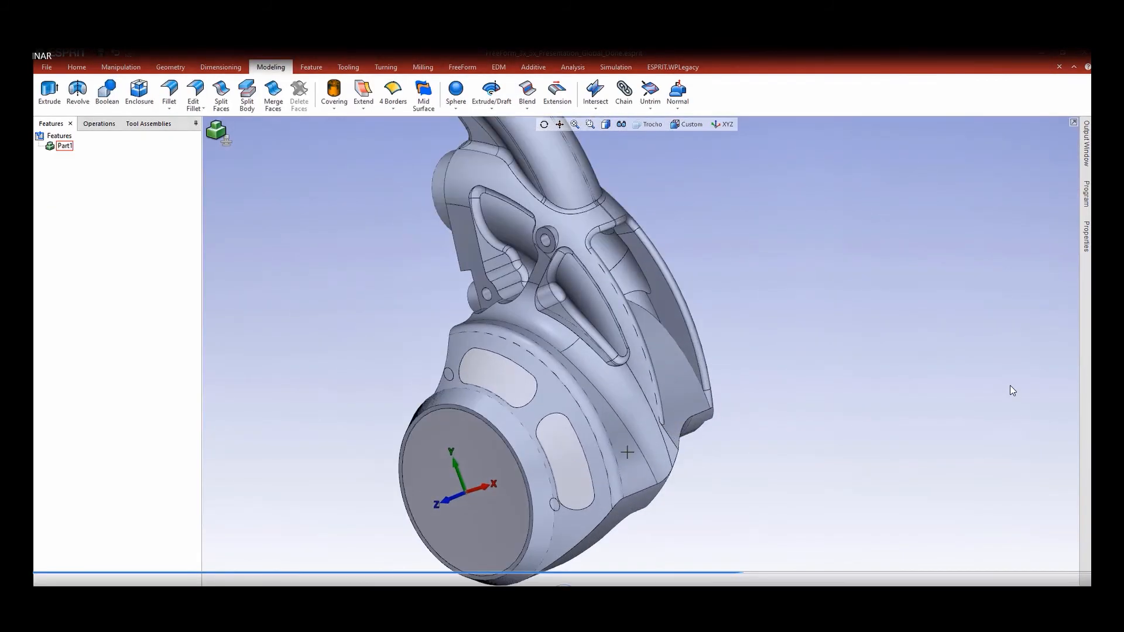
{"action": "left_click", "coordinate": [627, 452]}
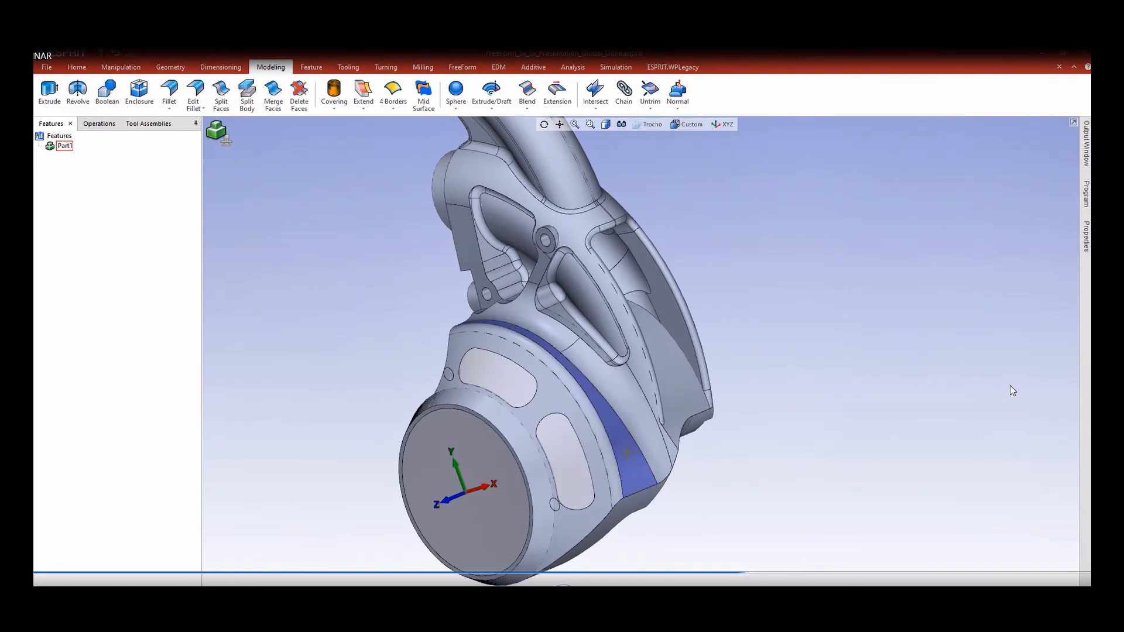
{"action": "right_click", "coordinate": [626, 452]}
{"action": "left_click", "coordinate": [650, 469]}
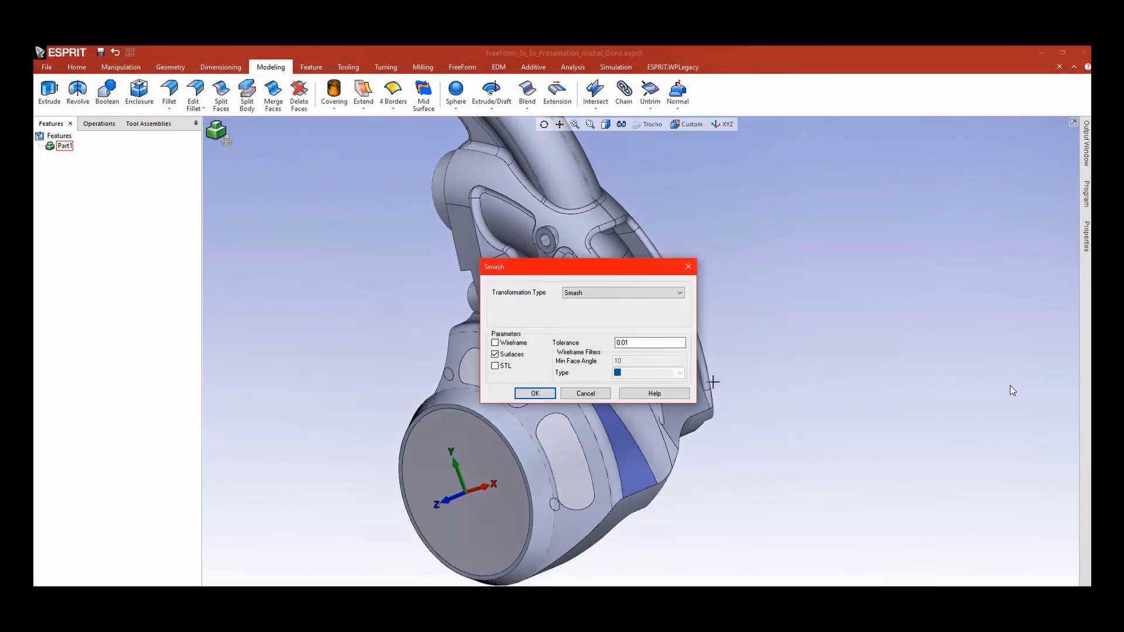
{"action": "left_click", "coordinate": [534, 393]}
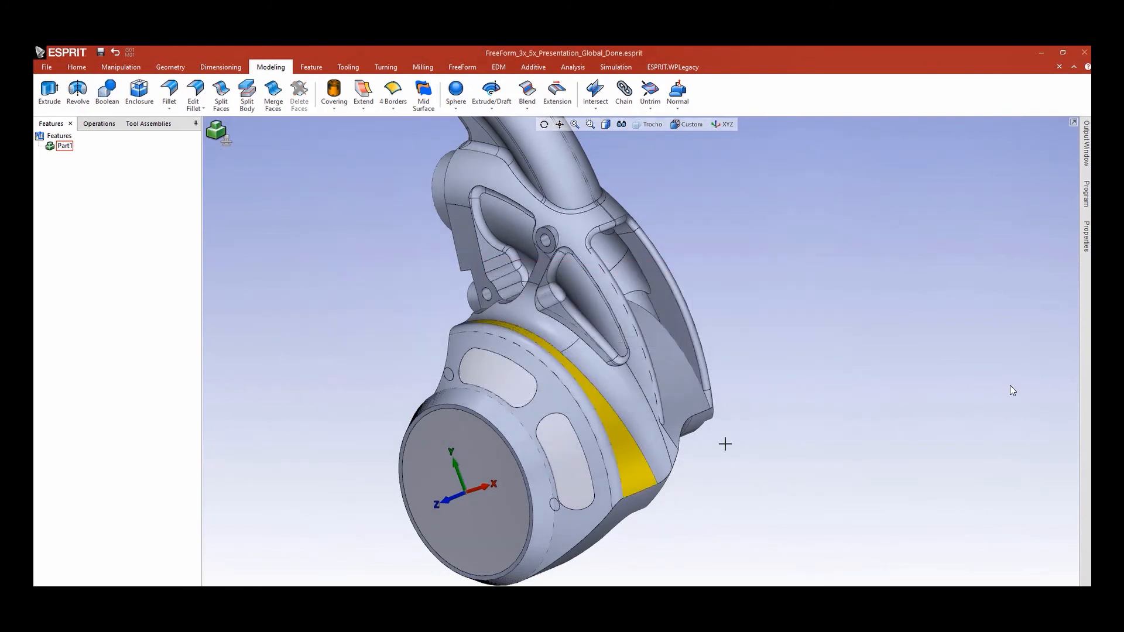
- Untrim the smashed curved surface behind the hub windows and hide the solid model so only the surfaces show
{"action": "middle_click_drag", "start_coordinate": [695, 462], "coordinate": [666, 472]}
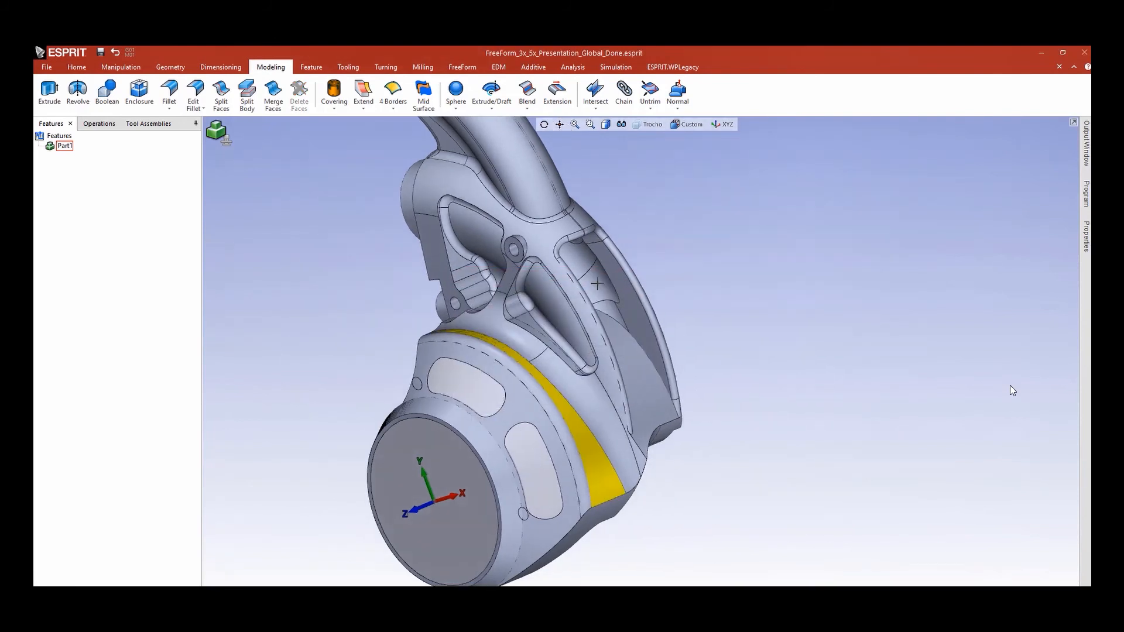
{"action": "left_click", "coordinate": [650, 92]}
{"action": "left_click", "coordinate": [598, 478]}
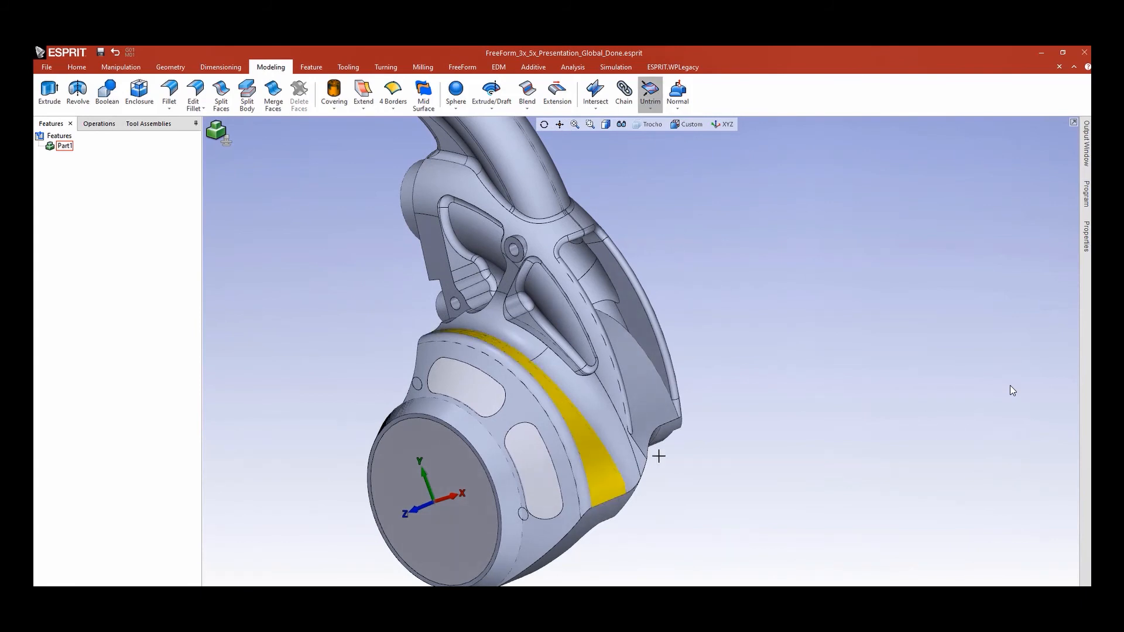
{"action": "left_click", "coordinate": [620, 124]}
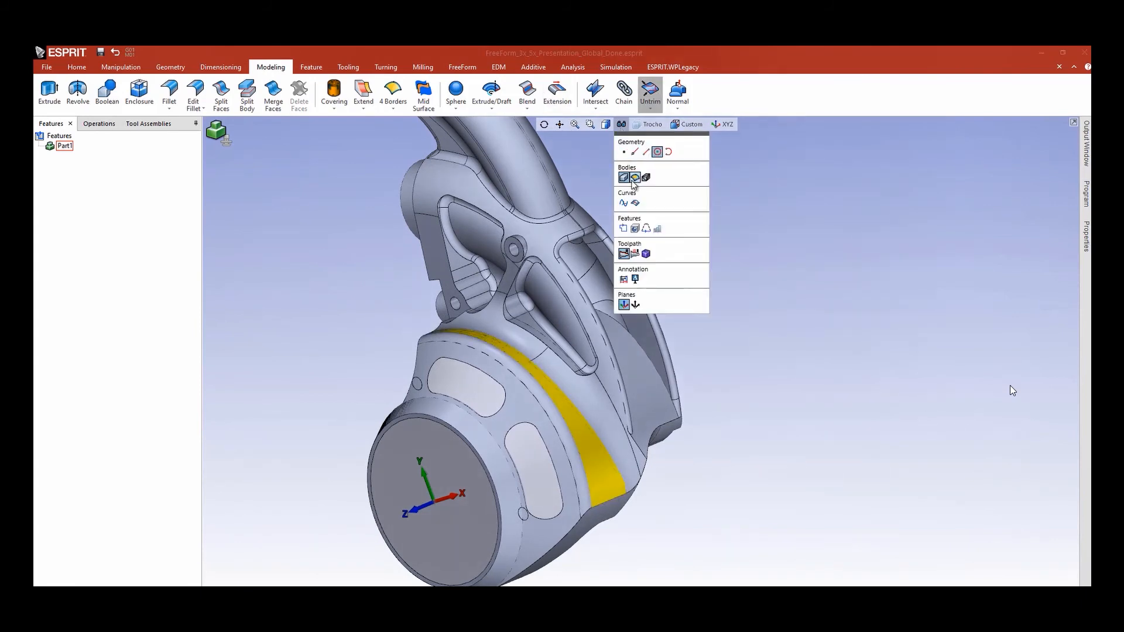
{"action": "left_click", "coordinate": [624, 177]}
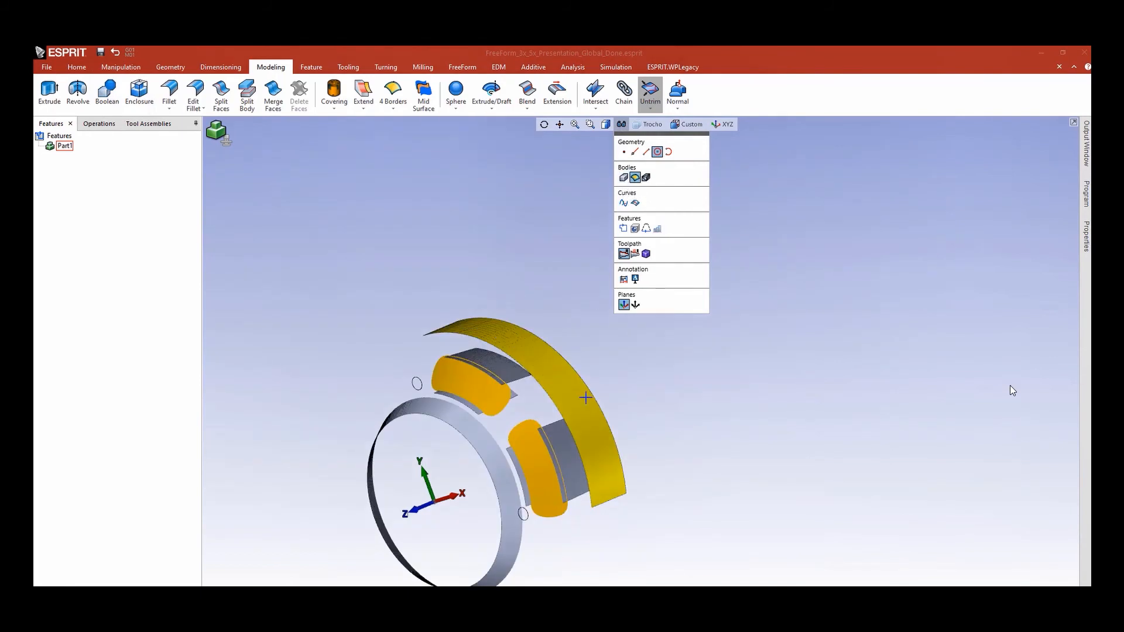
{"action": "middle_click_drag", "start_coordinate": [585, 398], "coordinate": [598, 374]}
{"action": "scroll", "coordinate": [608, 377], "scroll_direction": "up", "scroll_amount": 2}
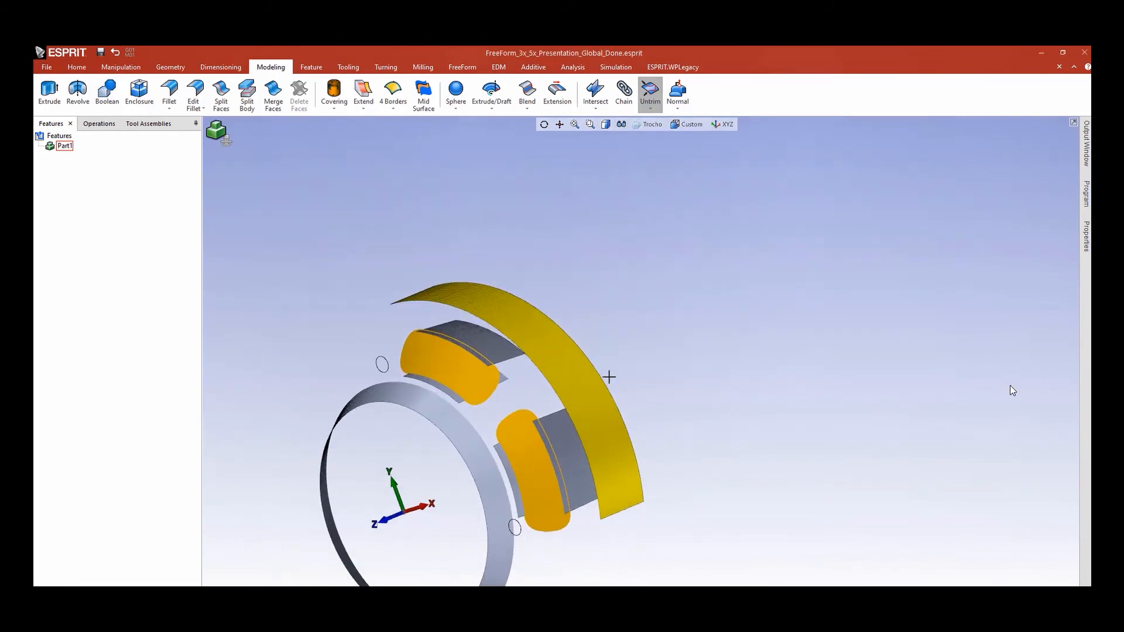
- Extend the lower end of the untrimmed surface linearly by a length of 20
{"action": "left_click", "coordinate": [557, 94]}
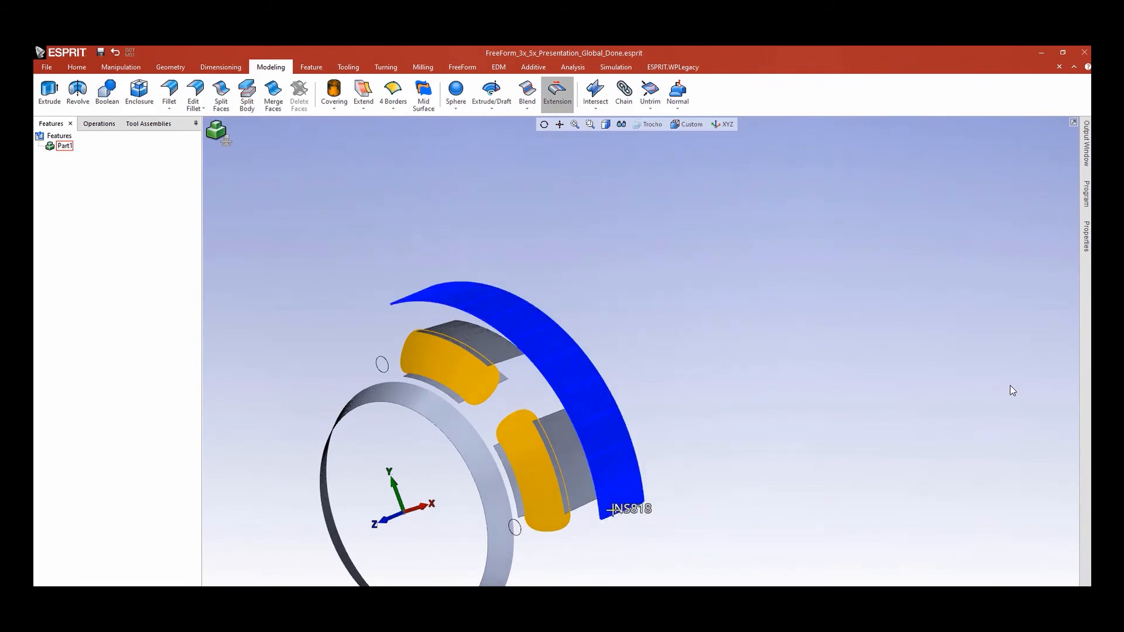
{"action": "left_click", "coordinate": [614, 511]}
{"action": "double_click", "coordinate": [101, 118]}
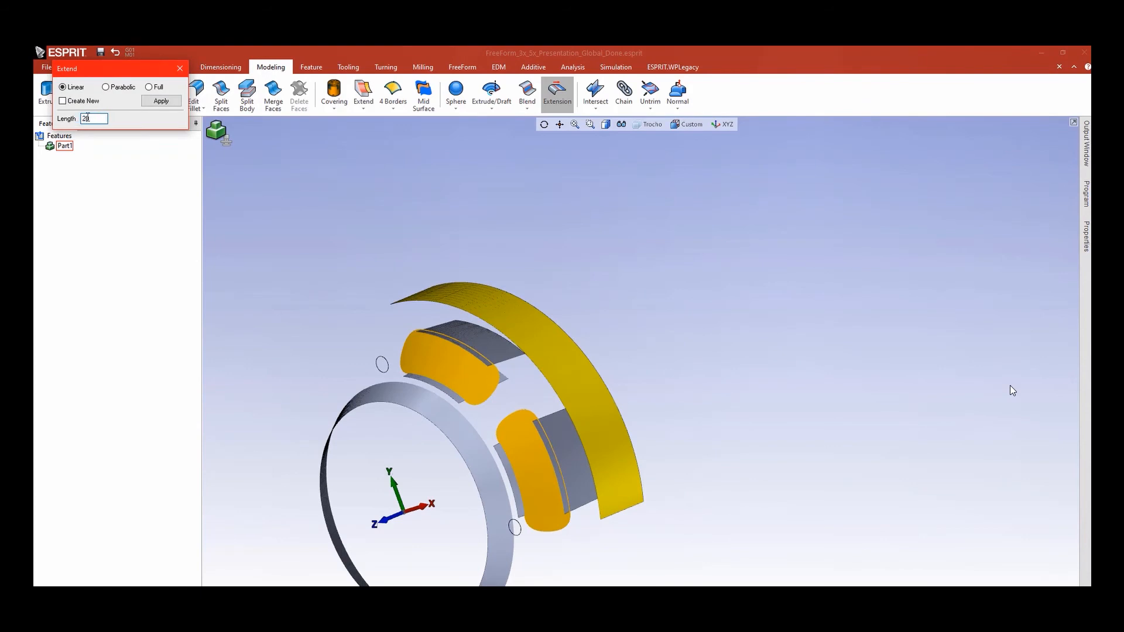
{"action": "left_click", "coordinate": [161, 101]}
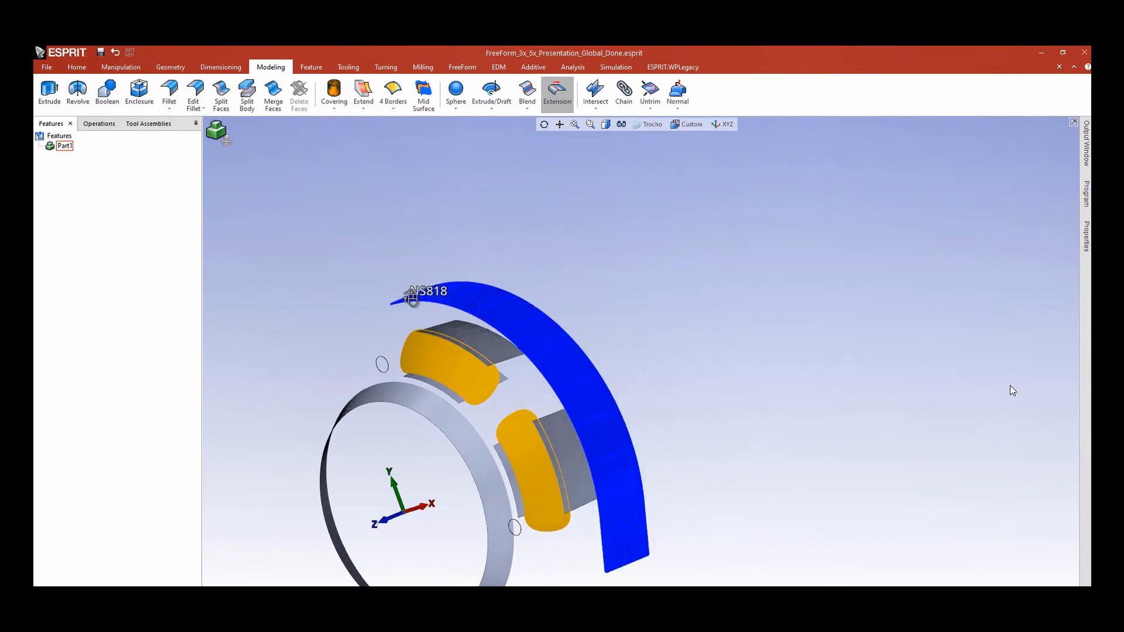
- Extend the opposite end of the surface parabolically with length 100 and bend factor 0.500
{"action": "left_click", "coordinate": [412, 298]}
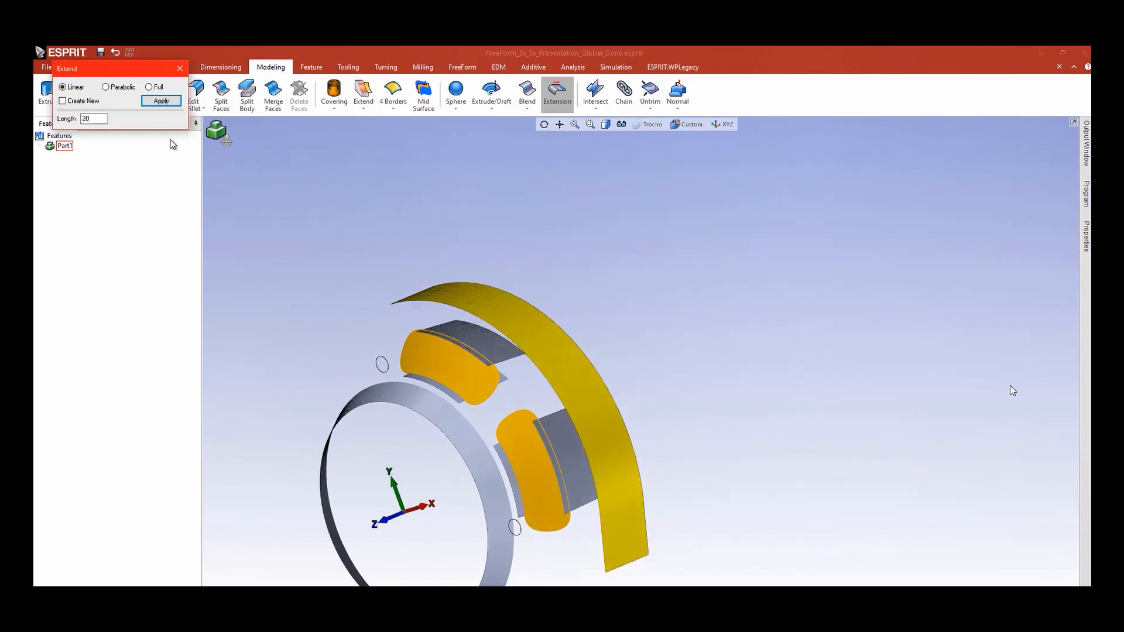
{"action": "left_click", "coordinate": [124, 88]}
{"action": "left_click", "coordinate": [101, 119]}
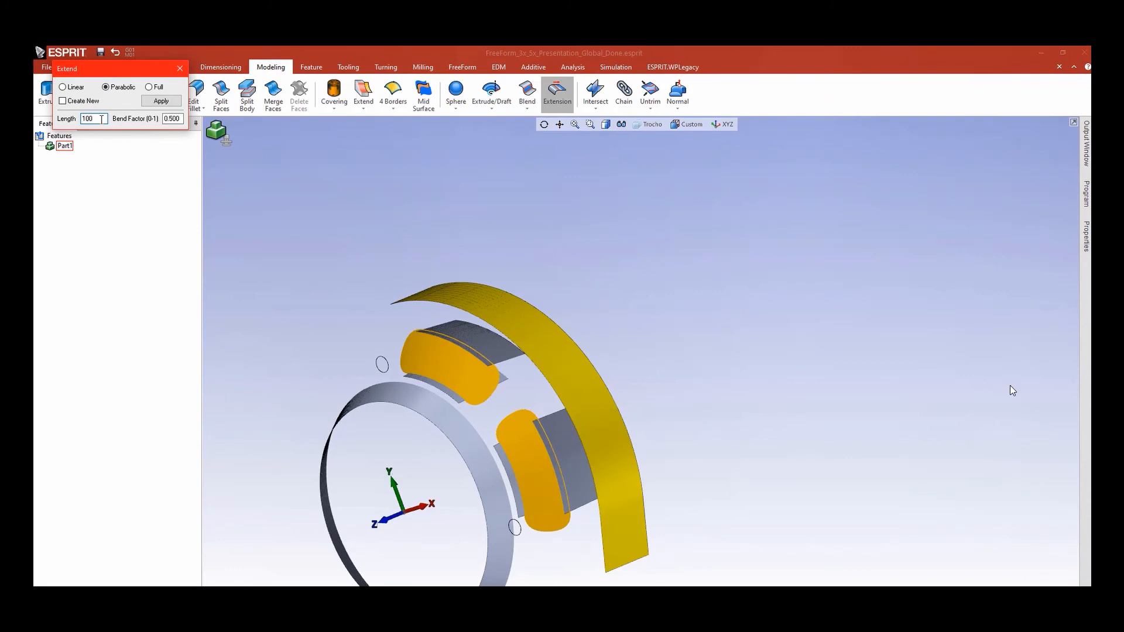
{"action": "left_click", "coordinate": [161, 101]}
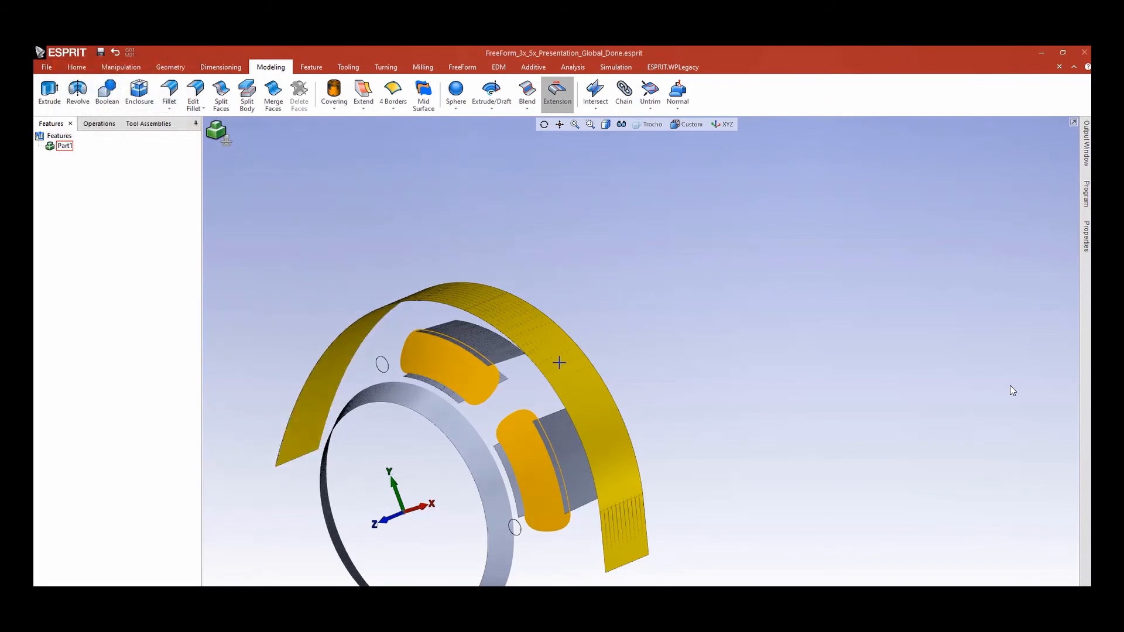
- Extend both long curved edges of the surface, rear and front, parabolically by 100 with bend factor 0.500
{"action": "left_click", "coordinate": [585, 364]}
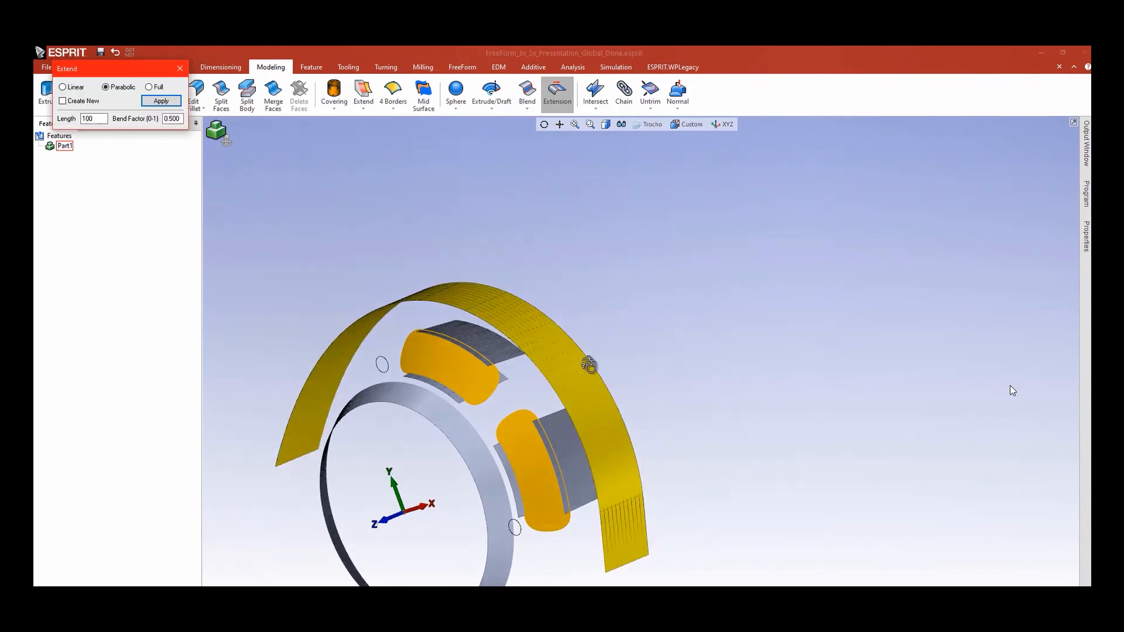
{"action": "key", "text": "Return"}
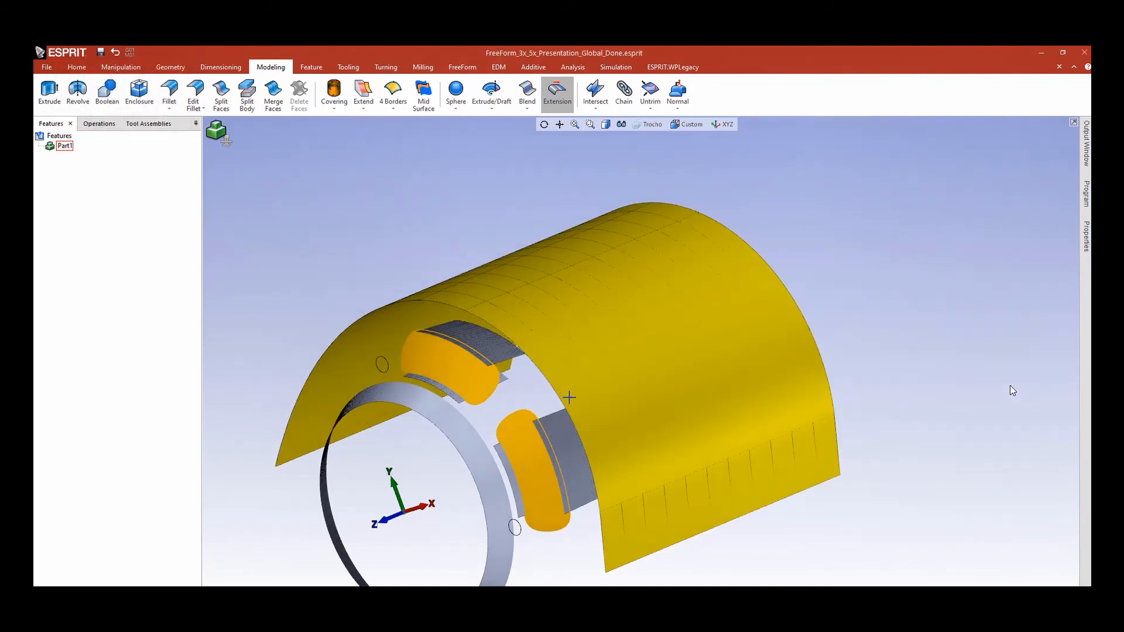
{"action": "left_click", "coordinate": [569, 399]}
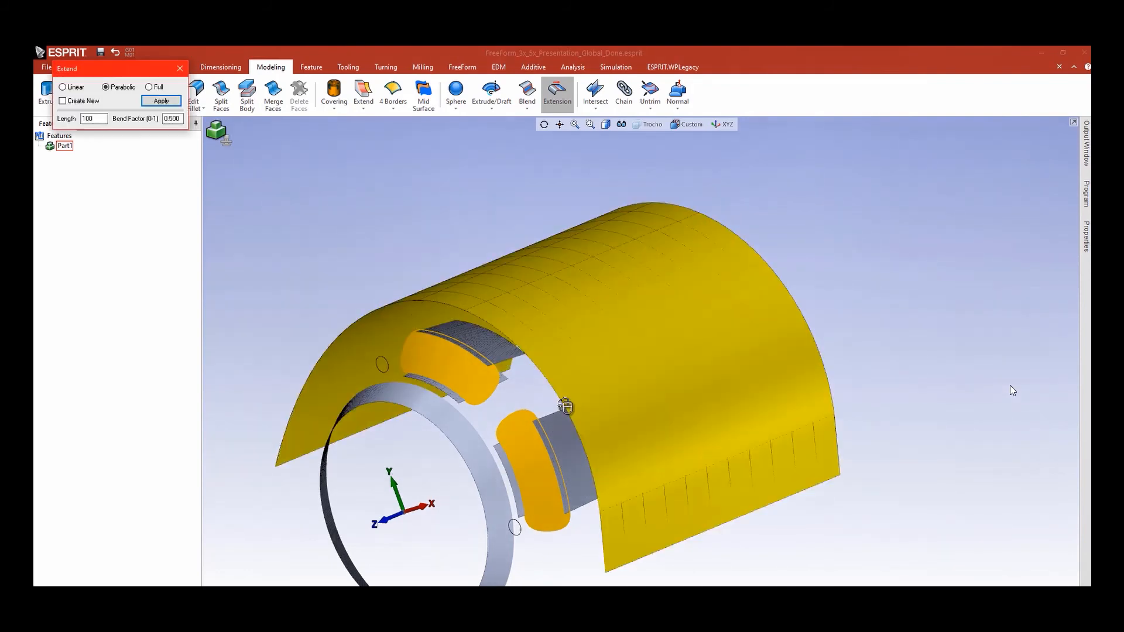
{"action": "key", "text": "Return"}
{"action": "scroll", "coordinate": [565, 405], "scroll_direction": "down", "scroll_amount": 5}
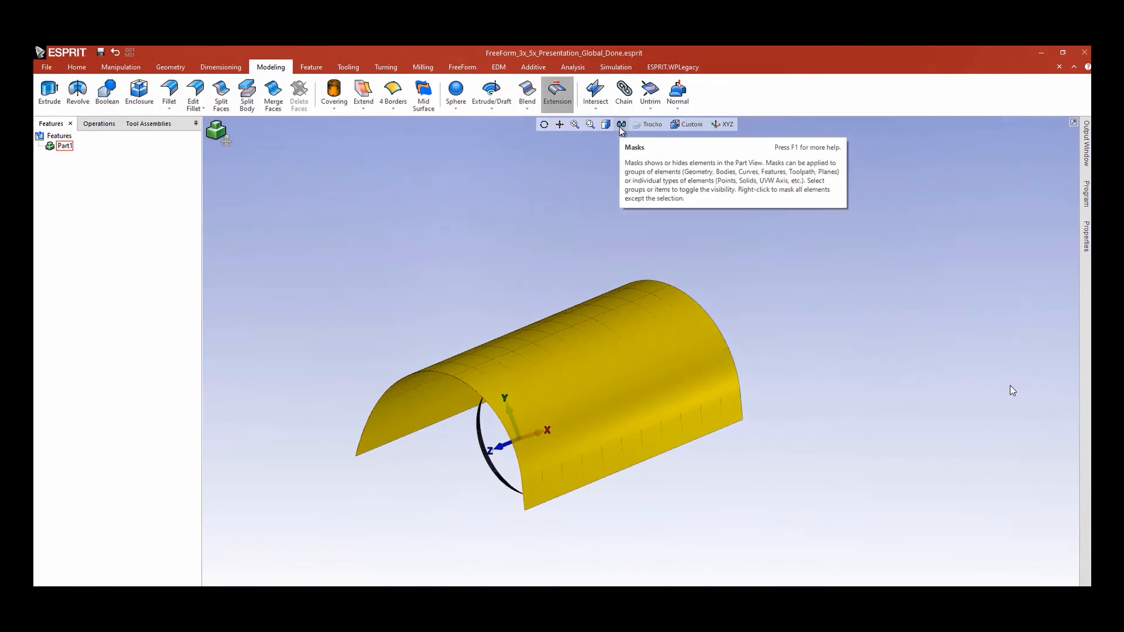
- Show the solid model again together with the extended surface
{"action": "left_click", "coordinate": [621, 125]}
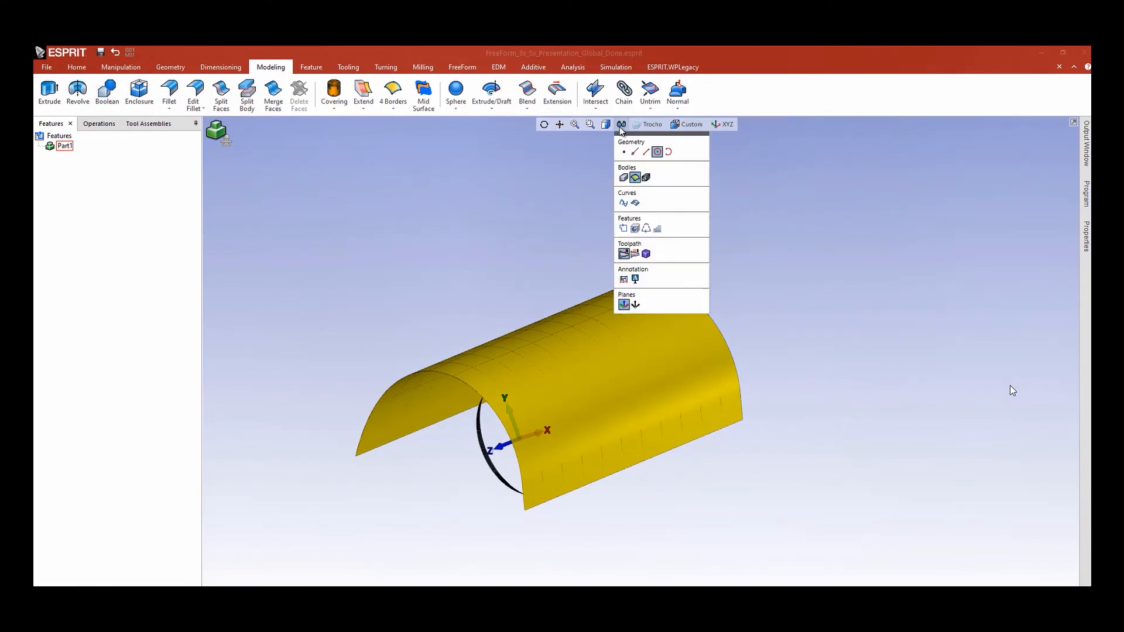
{"action": "left_click", "coordinate": [624, 177]}
{"action": "middle_click_drag", "start_coordinate": [565, 337], "coordinate": [474, 352]}
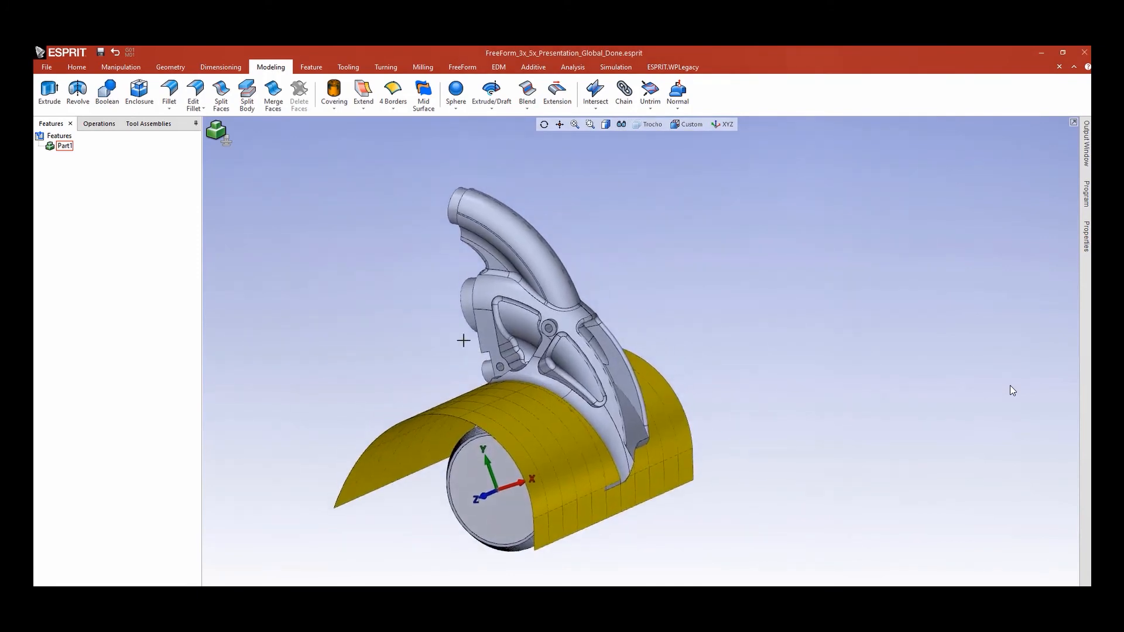
{"action": "scroll", "coordinate": [462, 340], "scroll_direction": "up", "scroll_amount": 2}
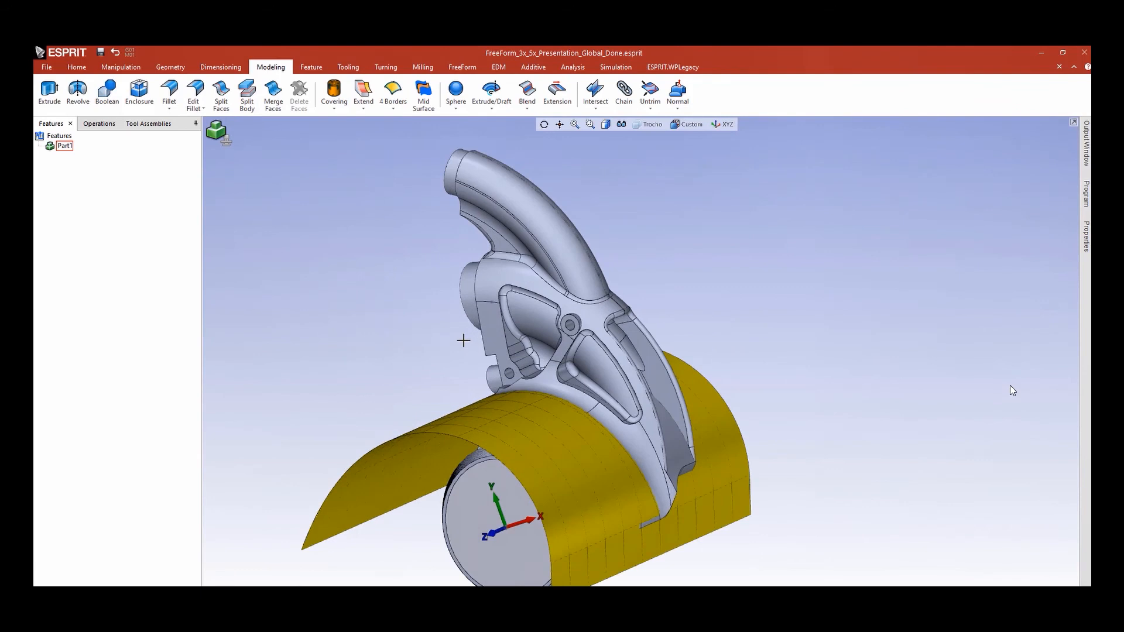
- Create a FreeForm feature with the whole solid as its part geometry
{"action": "left_click", "coordinate": [312, 67]}
{"action": "left_click", "coordinate": [297, 91]}
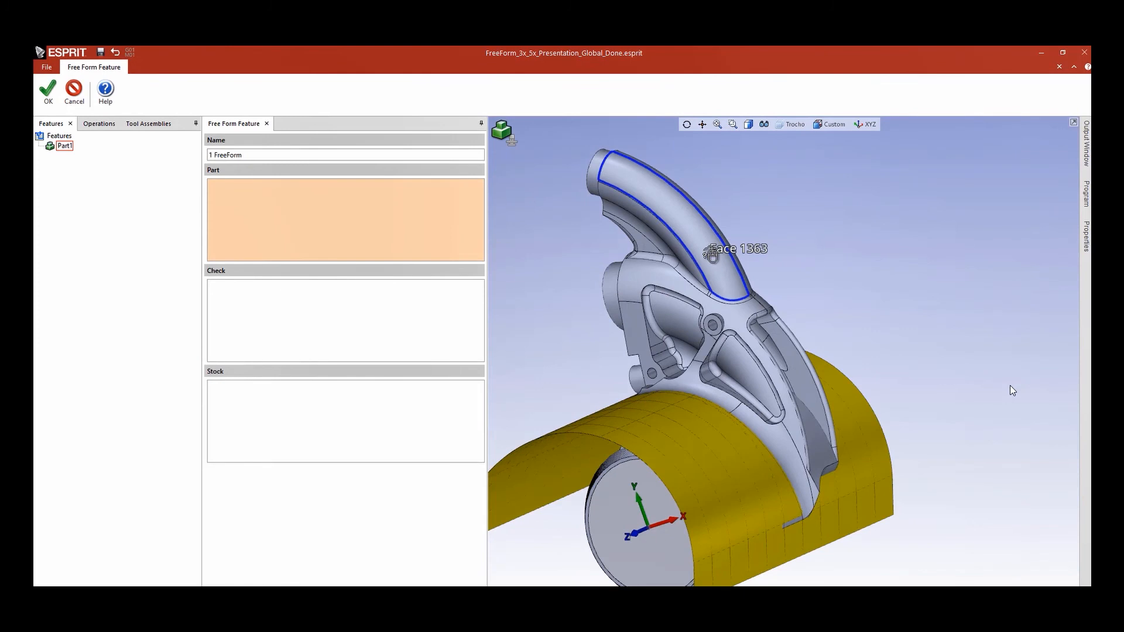
{"action": "left_click", "coordinate": [711, 252]}
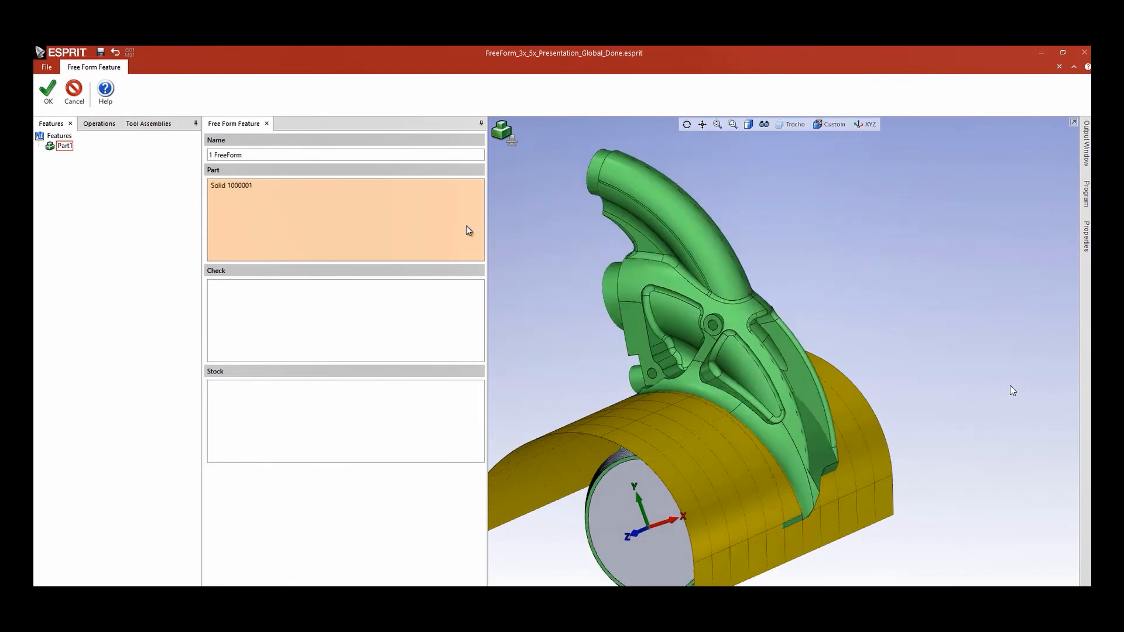
{"action": "left_click", "coordinate": [48, 91]}
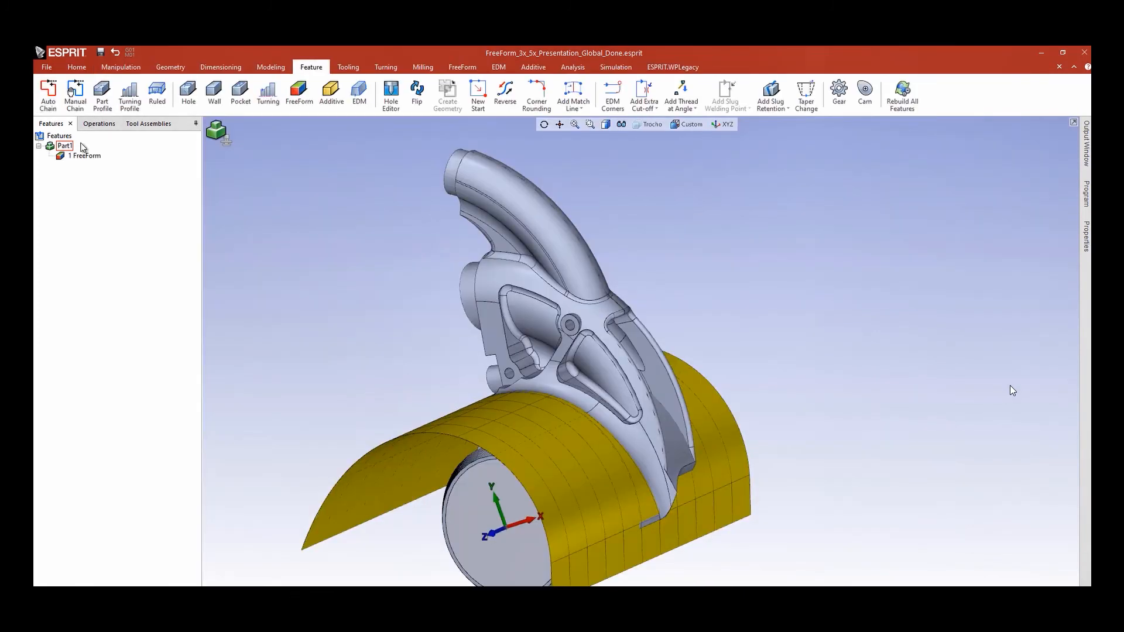
- Start a Z-level roughing operation on the FreeForm feature, named "5-axis profit milling", with tool EM 16.0
{"action": "left_click", "coordinate": [96, 157]}
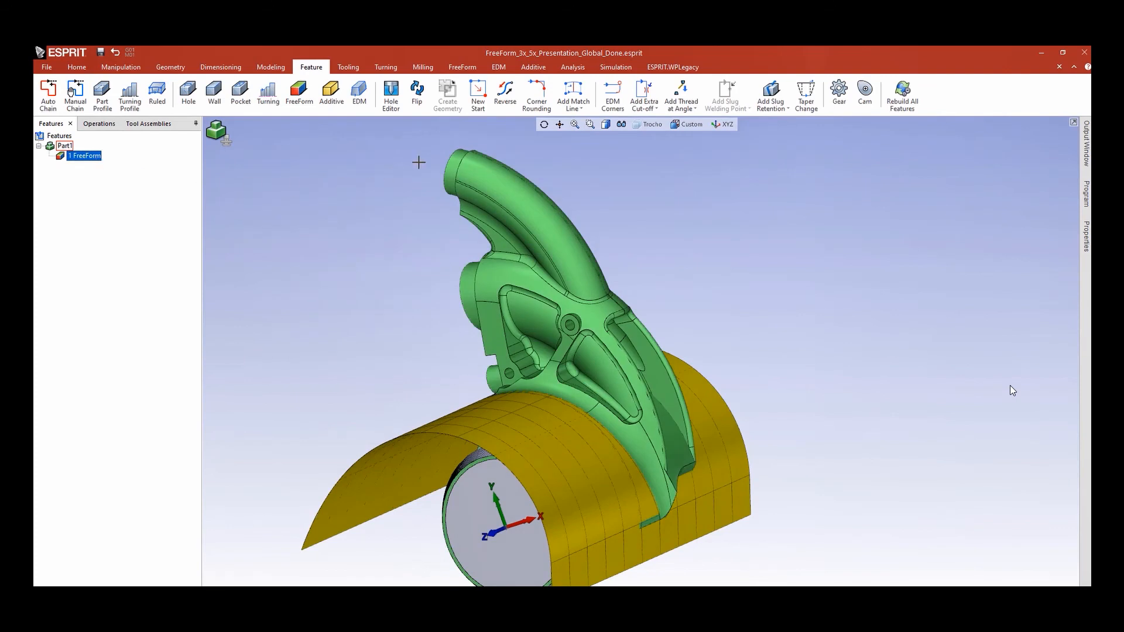
{"action": "left_click", "coordinate": [462, 67]}
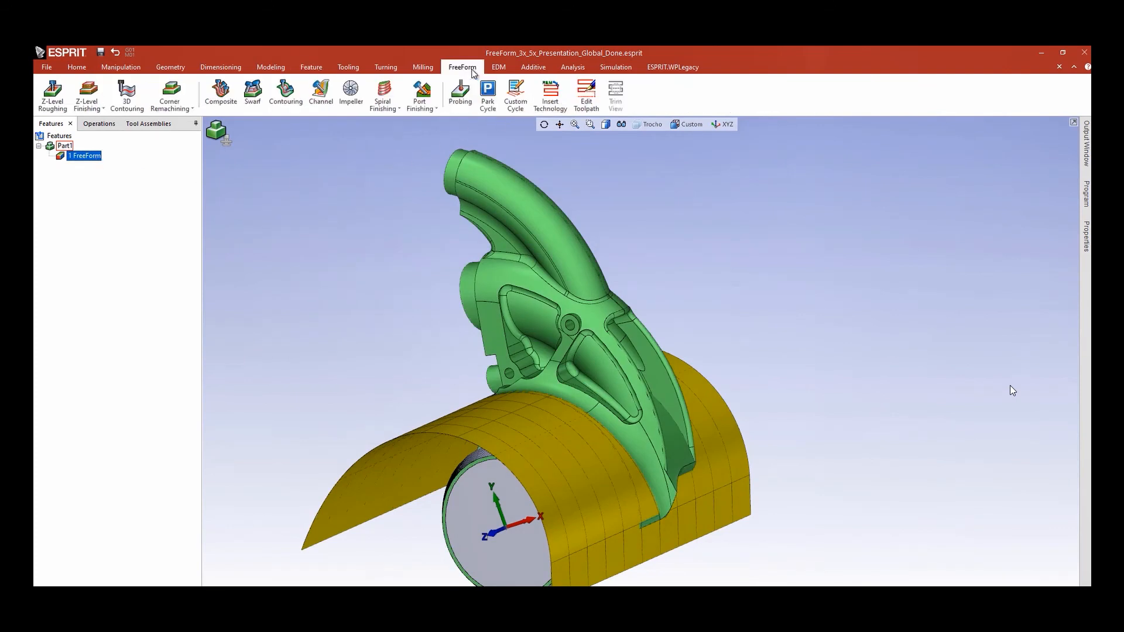
{"action": "left_click", "coordinate": [48, 90]}
{"action": "type", "text": "5-axis profit milling"}
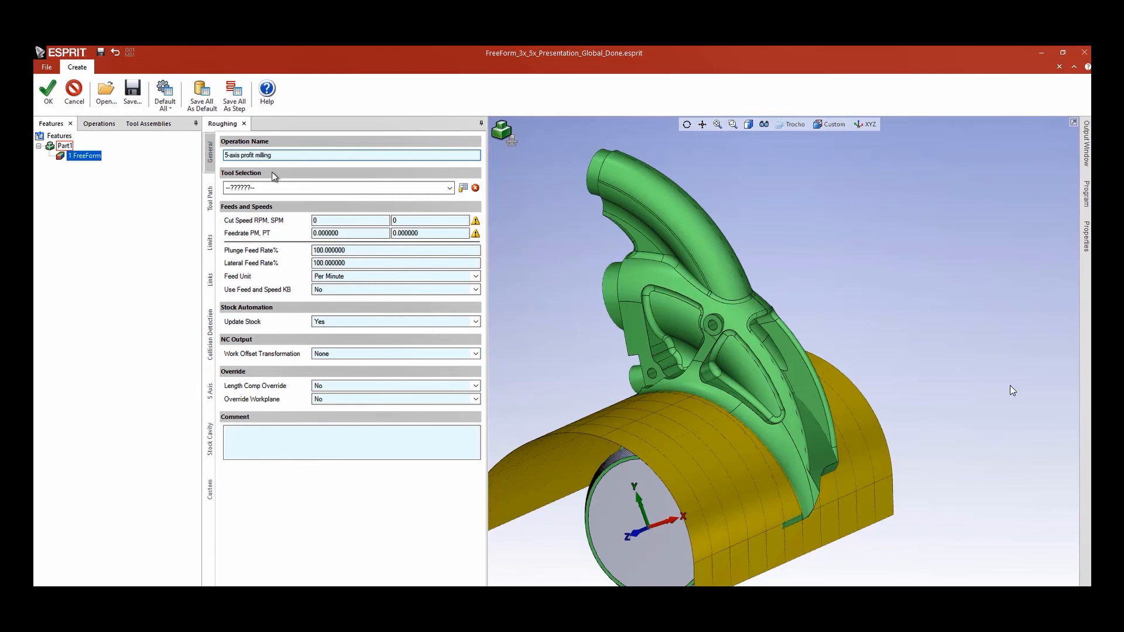
{"action": "left_click", "coordinate": [280, 187]}
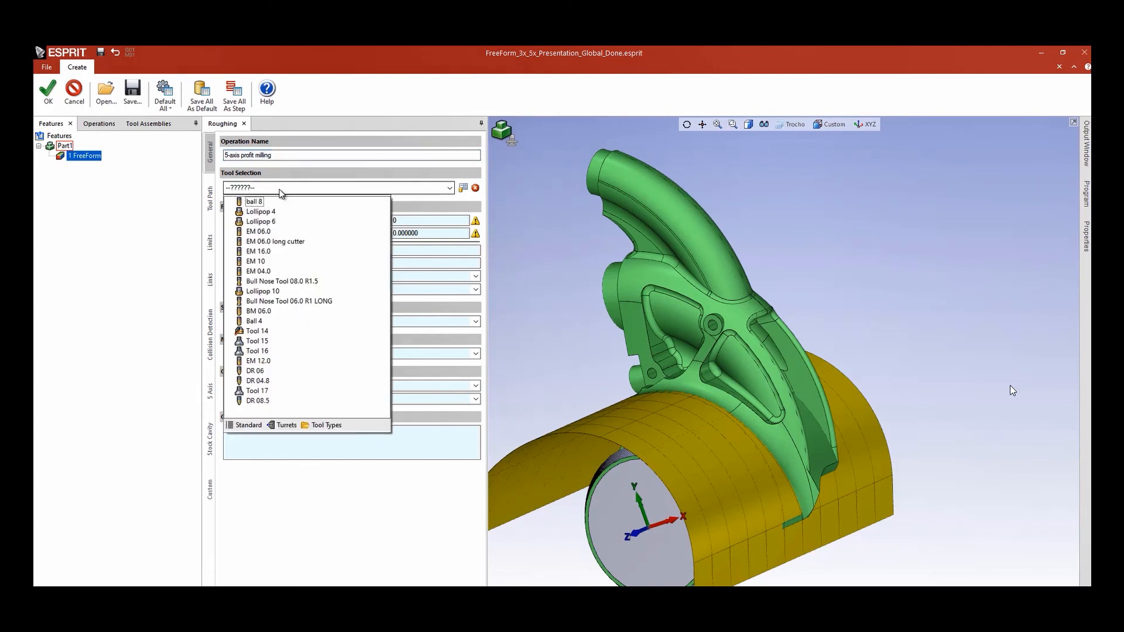
{"action": "left_click", "coordinate": [266, 252]}
- Set the roughing cut speed to 350 SPM and the feedrate per tooth to 0.45
{"action": "left_click", "coordinate": [417, 246]}
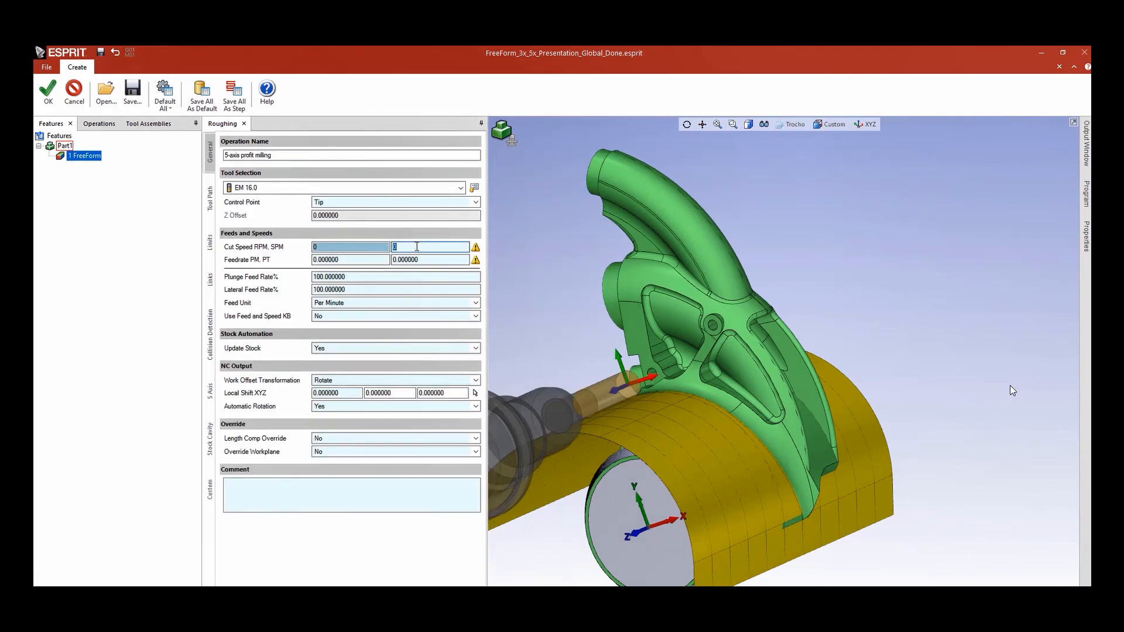
{"action": "type", "text": "350"}
{"action": "key", "text": "Tab"}
{"action": "key", "text": "Tab"}
{"action": "type", "text": "0"}
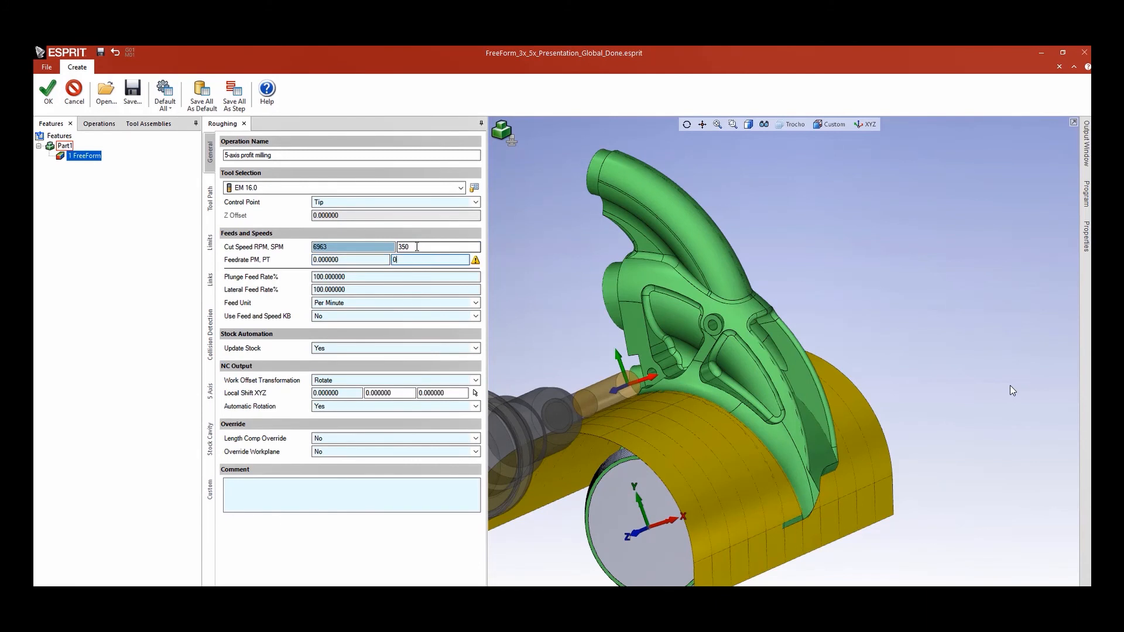
{"action": "type", "text": ".45"}
{"action": "key", "text": "Tab"}
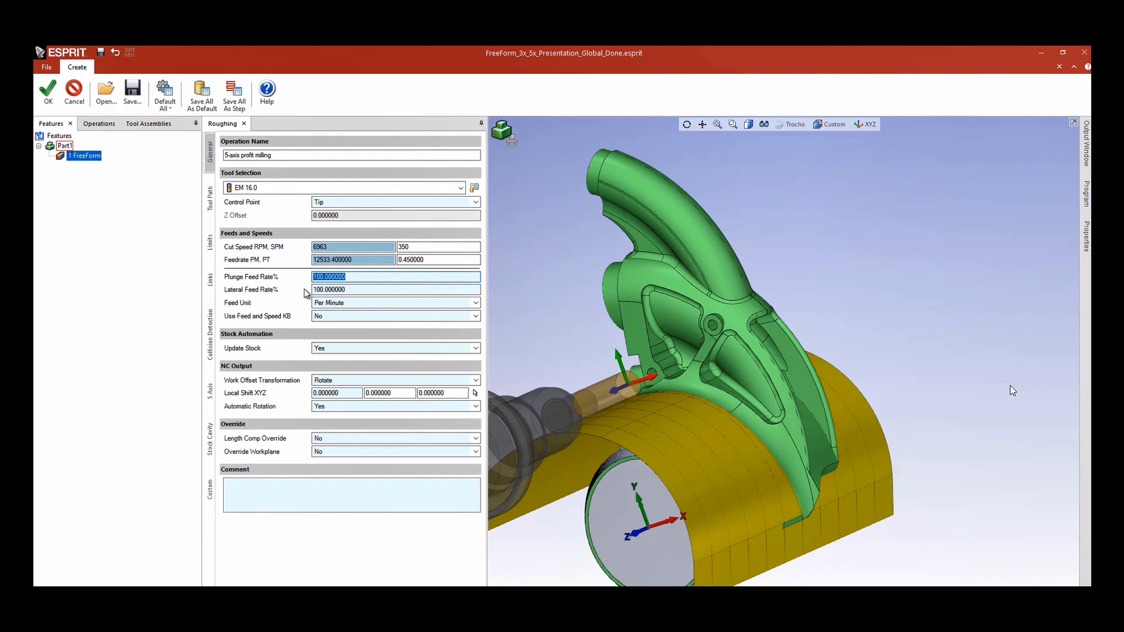
- Set the depth strategy to Bottom Up with an incremental depth of 1
{"action": "left_click", "coordinate": [210, 214]}
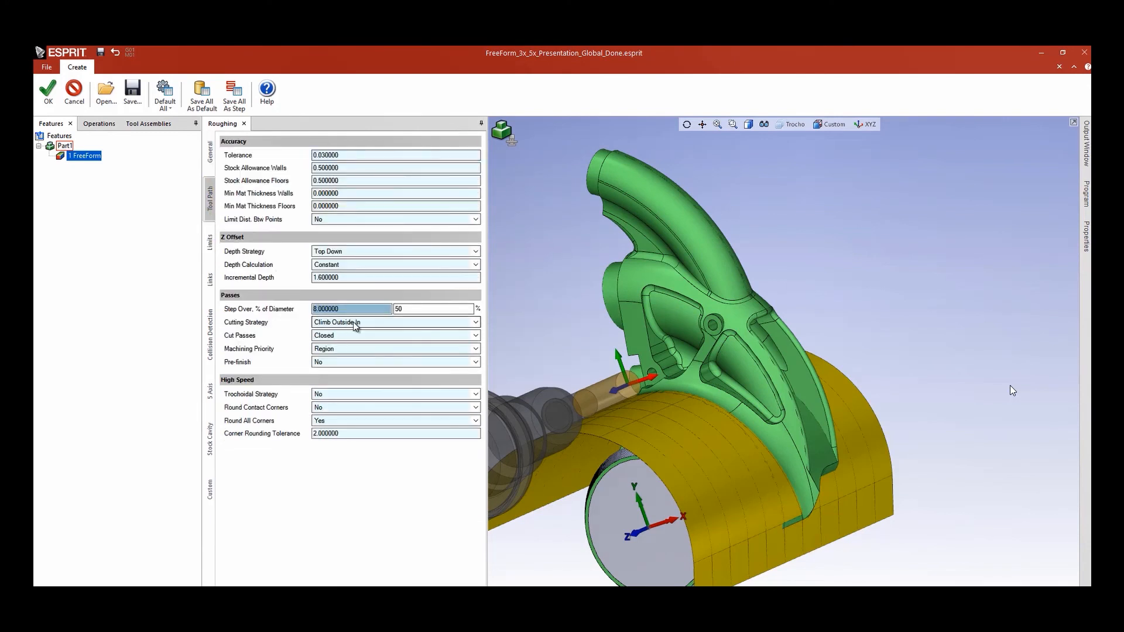
{"action": "left_click", "coordinate": [374, 280]}
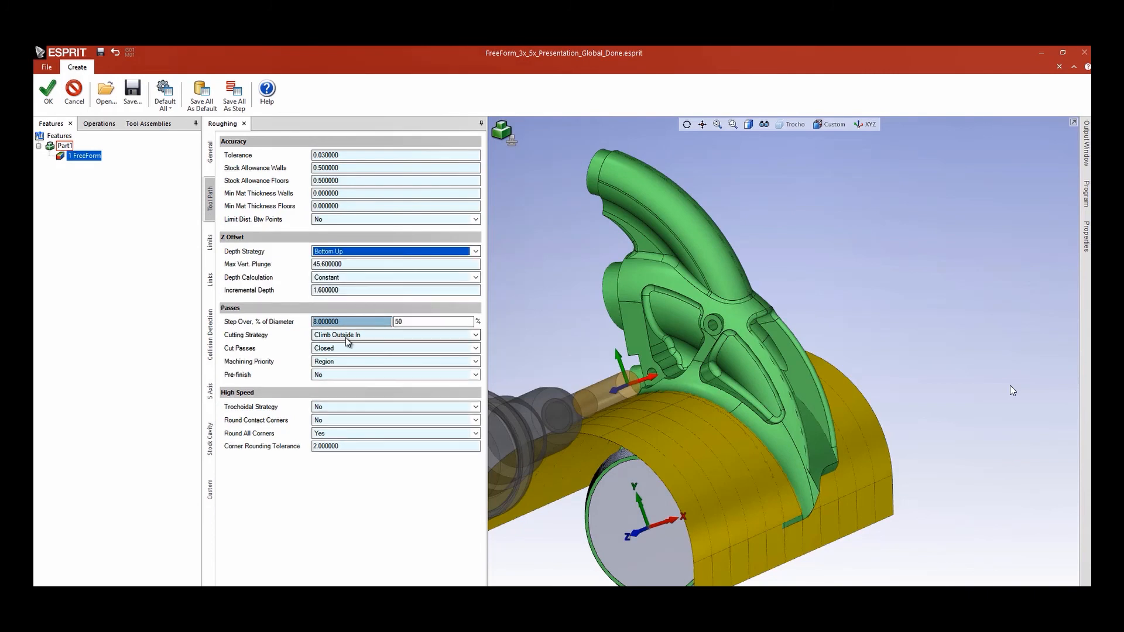
{"action": "left_click", "coordinate": [353, 291]}
{"action": "double_click", "coordinate": [353, 289]}
{"action": "type", "text": "1"}
- Choose ProfitMilling as the cutting strategy with an engagement angle of 50
{"action": "left_click", "coordinate": [384, 336]}
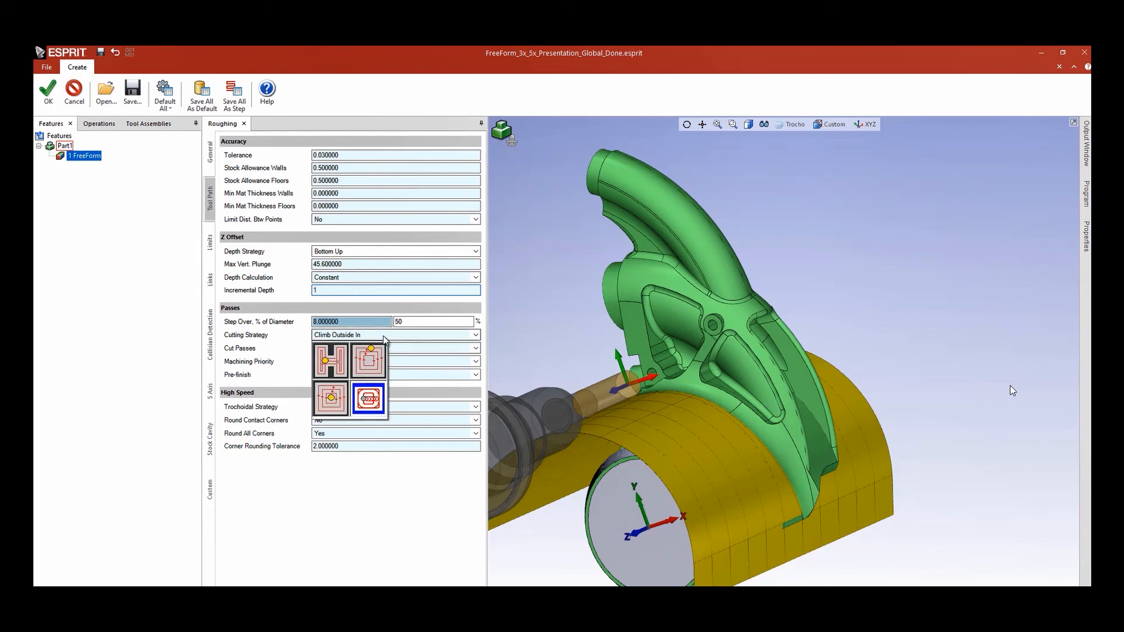
{"action": "left_click", "coordinate": [377, 406]}
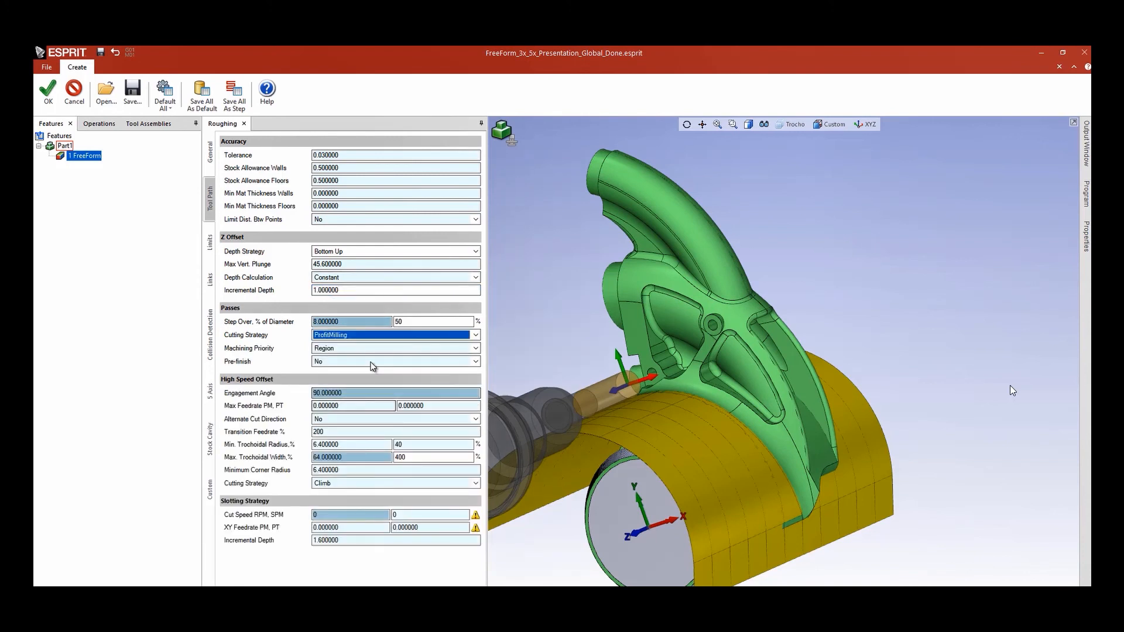
{"action": "left_click", "coordinate": [361, 393]}
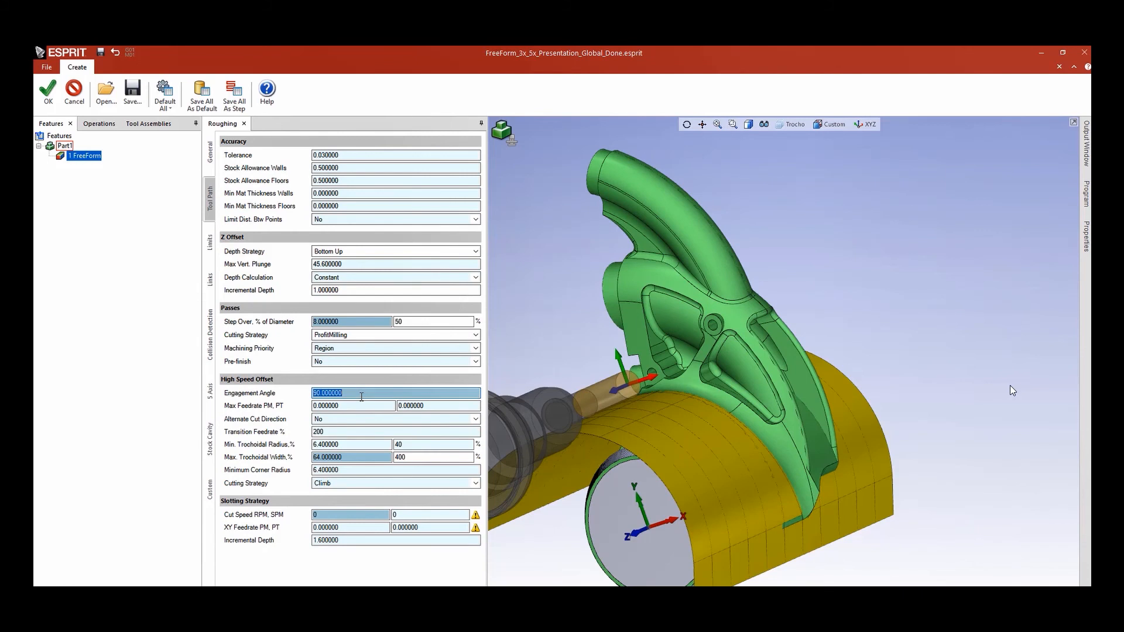
{"action": "type", "text": "50"}
{"action": "key", "text": "Tab"}
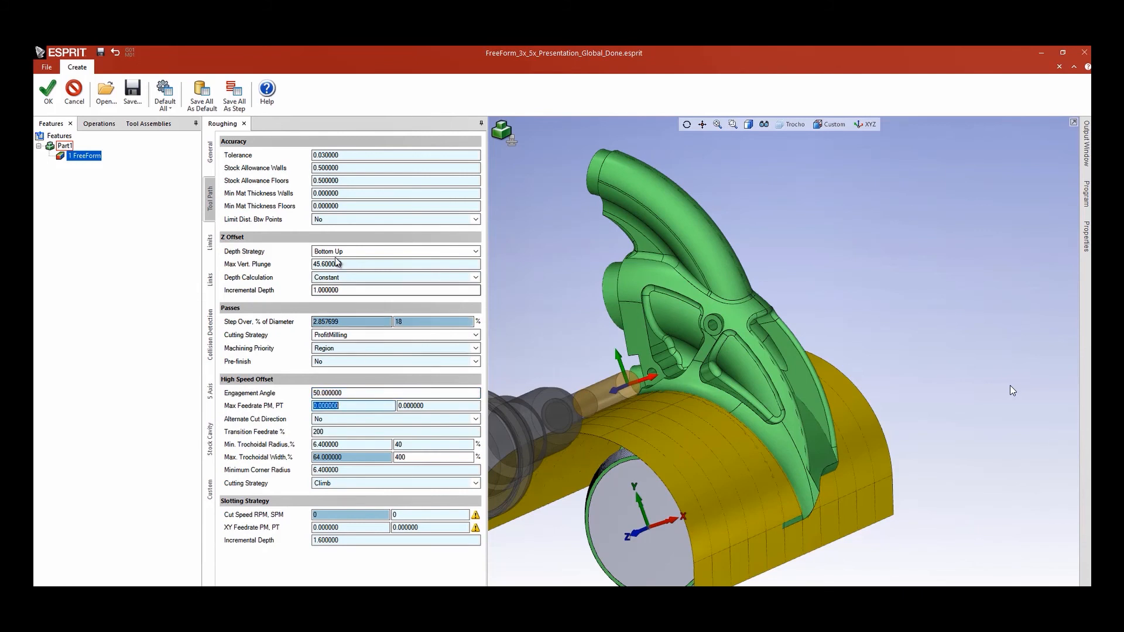
- Turn on Follow Curved Floor in the operation's 5-axis settings
{"action": "left_click", "coordinate": [210, 390]}
{"action": "left_click", "coordinate": [475, 156]}
{"action": "left_click", "coordinate": [359, 185]}
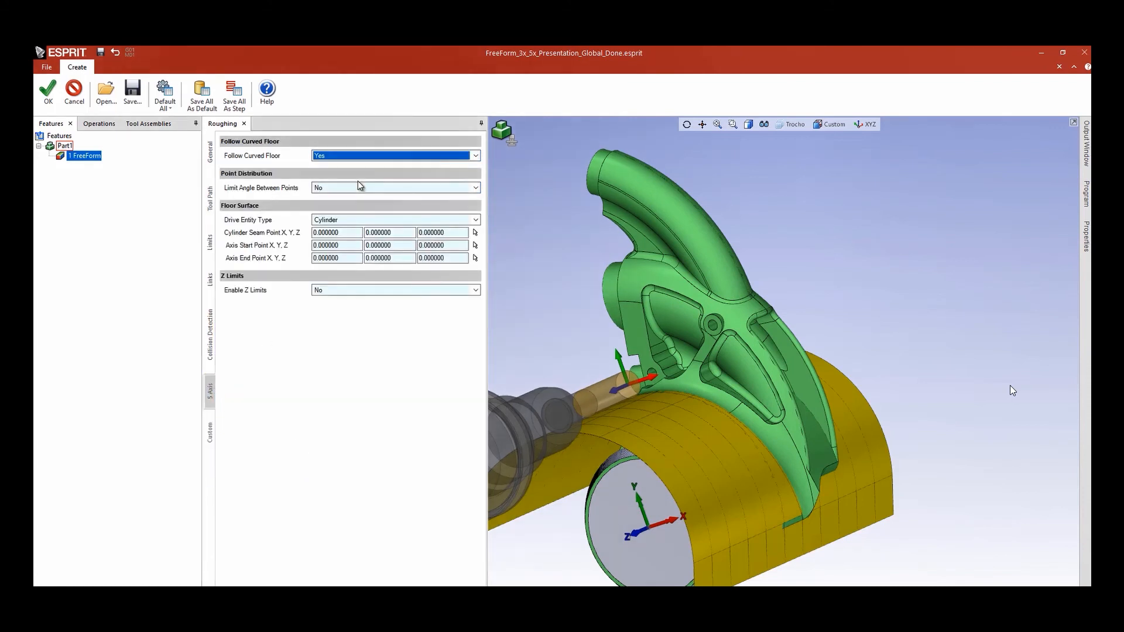
- Set the drive entity type to Surface, select the extended yellow surface as floor surface, and create the roughing operation
{"action": "left_click", "coordinate": [449, 225]}
{"action": "left_click", "coordinate": [343, 246]}
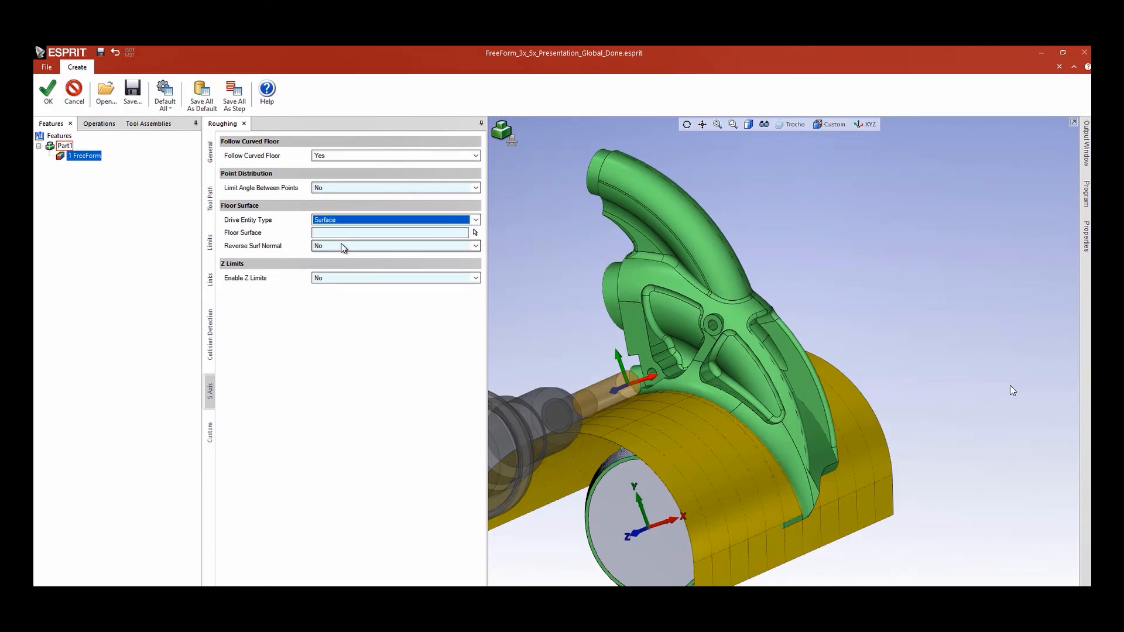
{"action": "left_click", "coordinate": [474, 233]}
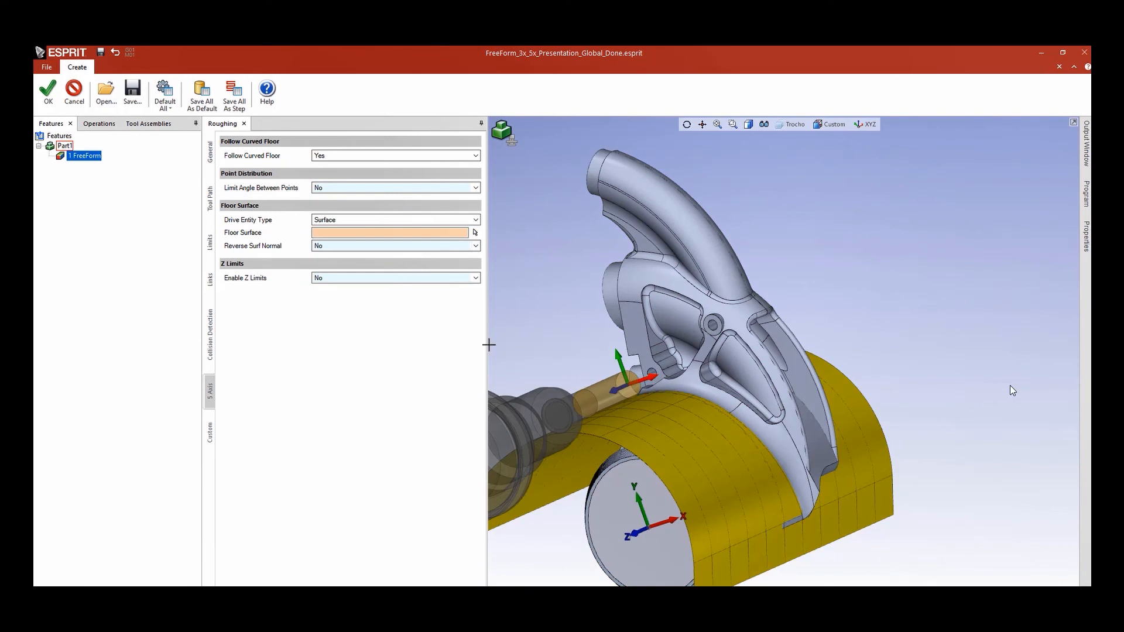
{"action": "left_click", "coordinate": [699, 473]}
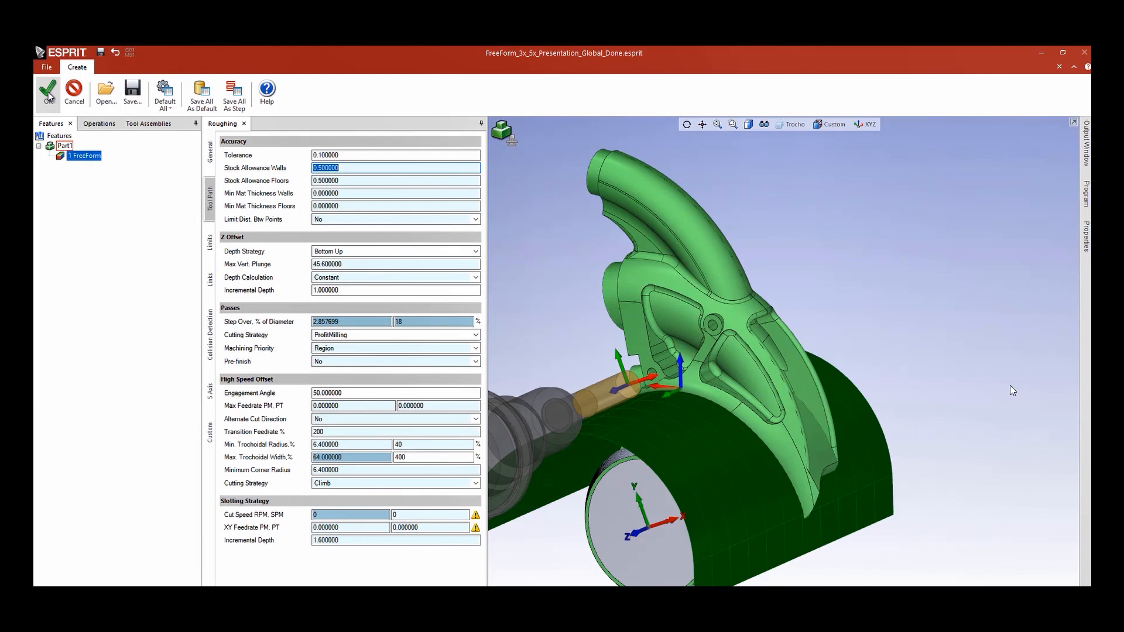
{"action": "left_click", "coordinate": [49, 95]}
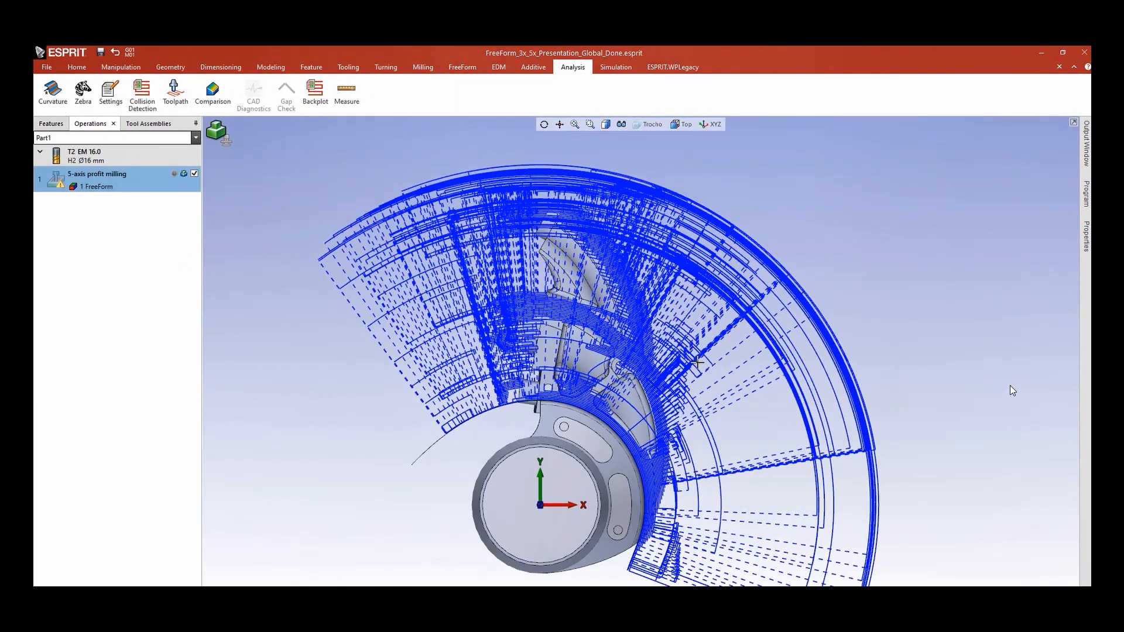
- Examine how the 5-axis ProfitMilling toolpath follows the curved floor surface around the freeform part
{"action": "middle_click_drag", "start_coordinate": [696, 363], "coordinate": [631, 360]}
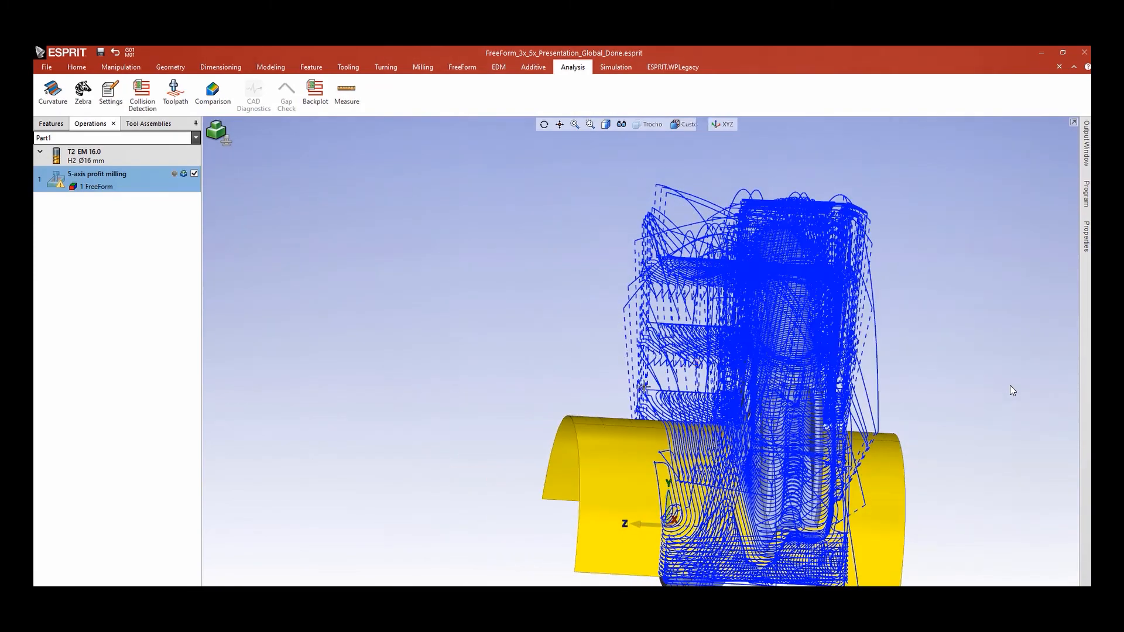
{"action": "scroll", "coordinate": [712, 577], "scroll_direction": "up", "scroll_amount": 2}
{"action": "scroll", "coordinate": [777, 585], "scroll_direction": "up", "scroll_amount": 5}
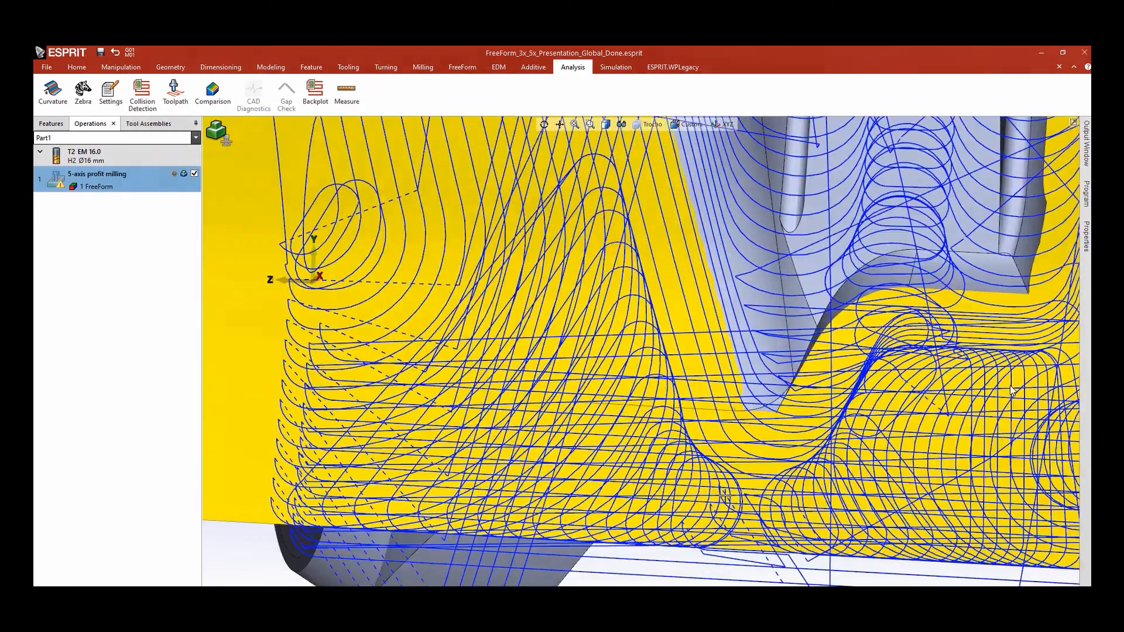
{"action": "scroll", "coordinate": [1010, 391], "scroll_direction": "up", "scroll_amount": 2}
{"action": "scroll", "coordinate": [725, 496], "scroll_direction": "down", "scroll_amount": 7}
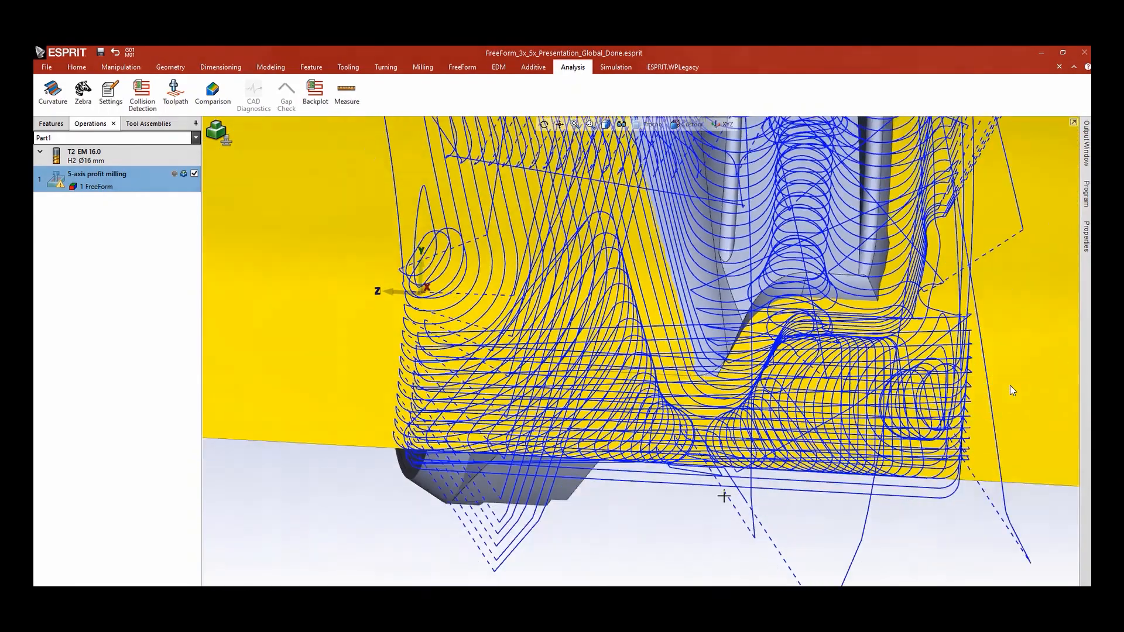
{"action": "middle_click_drag", "start_coordinate": [730, 346], "coordinate": [664, 441]}
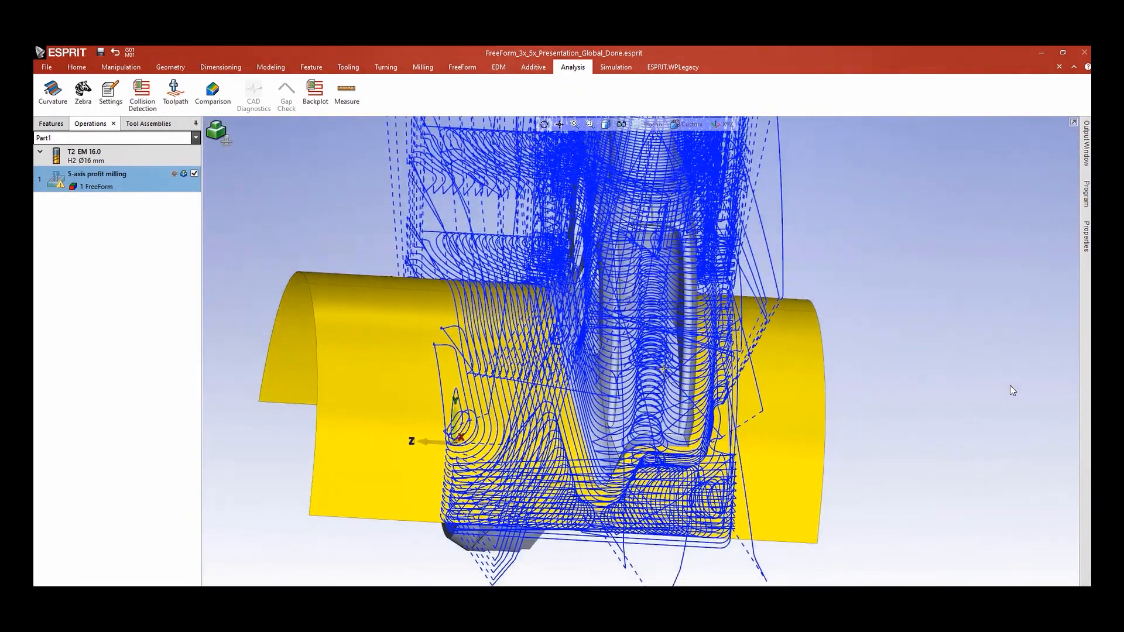
{"action": "scroll", "coordinate": [665, 441], "scroll_direction": "up", "scroll_amount": 6}
{"action": "scroll", "coordinate": [664, 368], "scroll_direction": "down", "scroll_amount": 6}
- Play back the 5-axis ProfitMilling operation in Toolpath Analysis and advance the tool to near the end of the path
{"action": "left_click", "coordinate": [177, 101]}
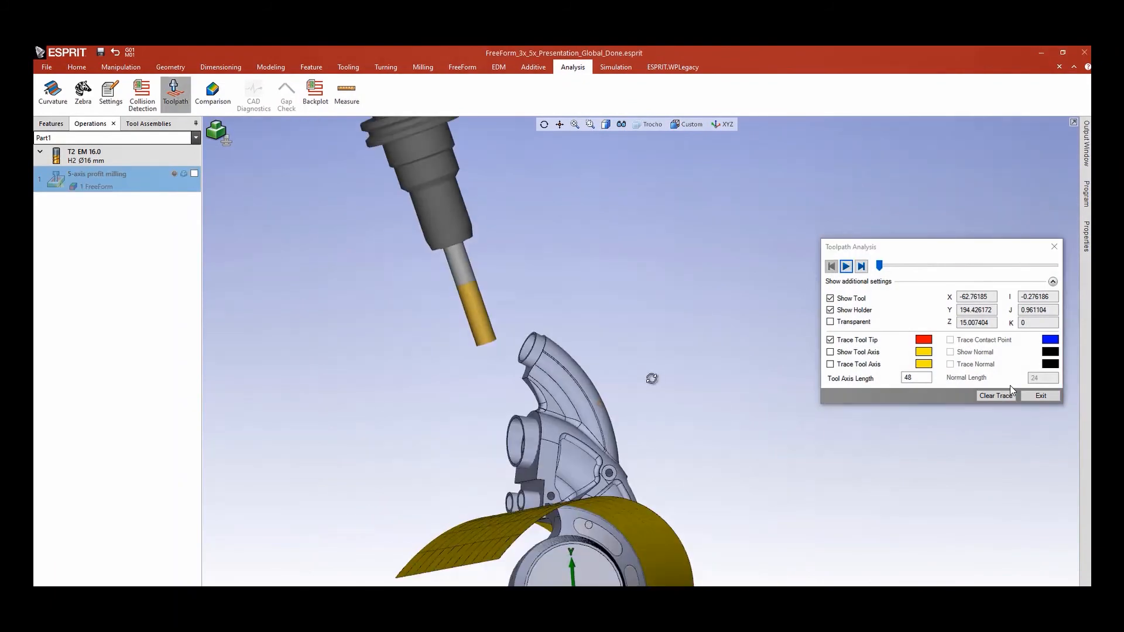
{"action": "middle_click_drag", "start_coordinate": [651, 379], "coordinate": [659, 406]}
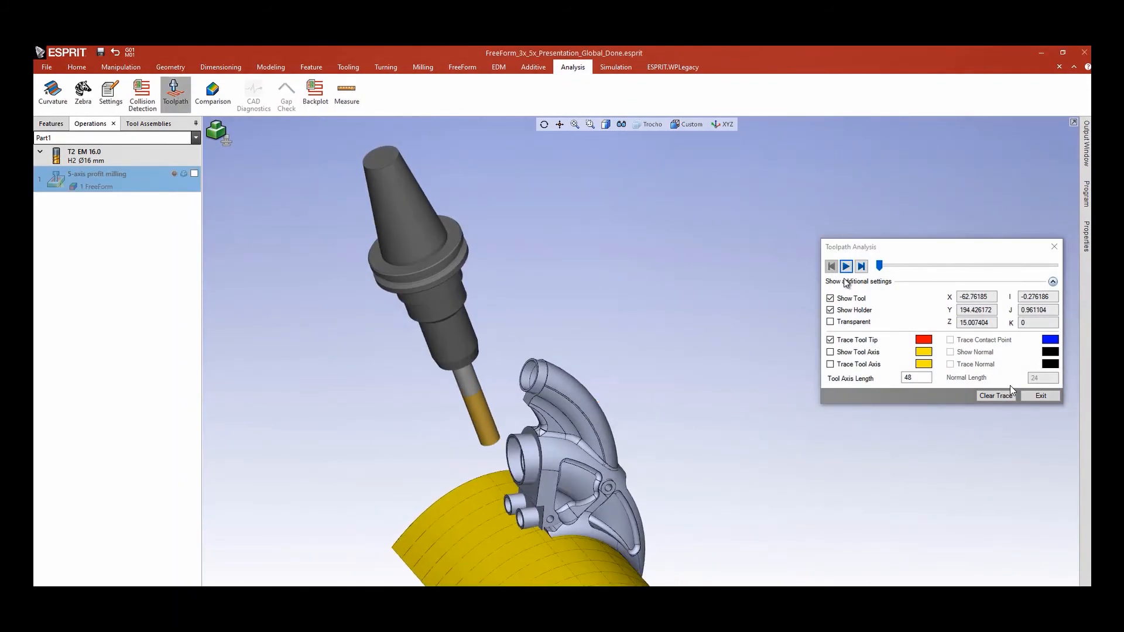
{"action": "scroll", "coordinate": [656, 393], "scroll_direction": "up", "scroll_amount": 3}
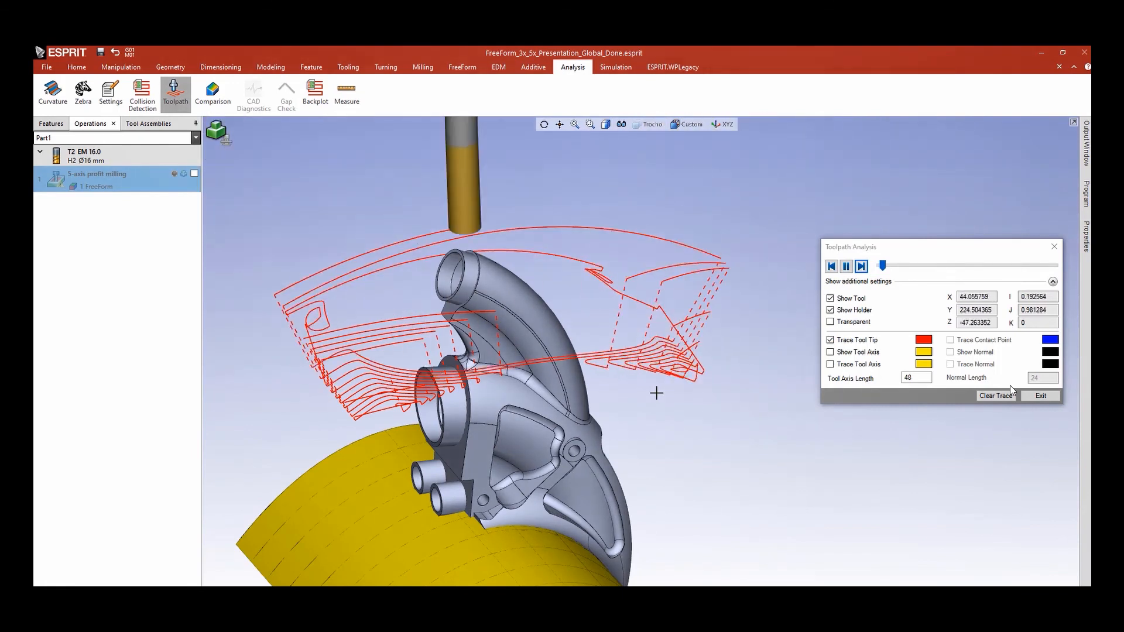
{"action": "scroll", "coordinate": [652, 422], "scroll_direction": "down", "scroll_amount": 2}
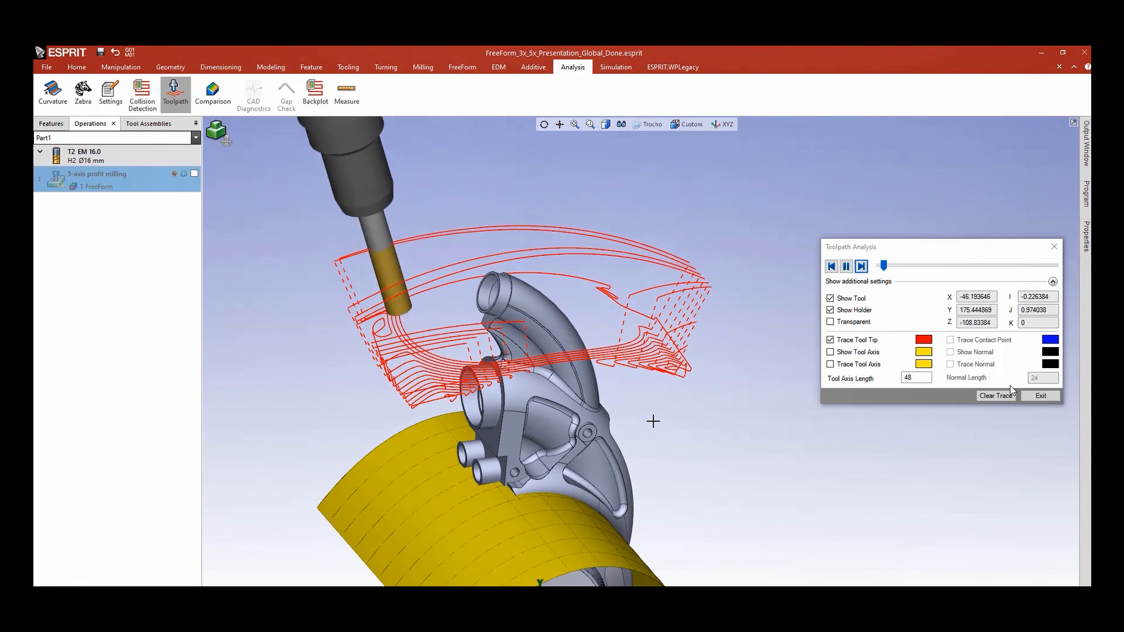
{"action": "scroll", "coordinate": [652, 422], "scroll_direction": "down", "scroll_amount": 1}
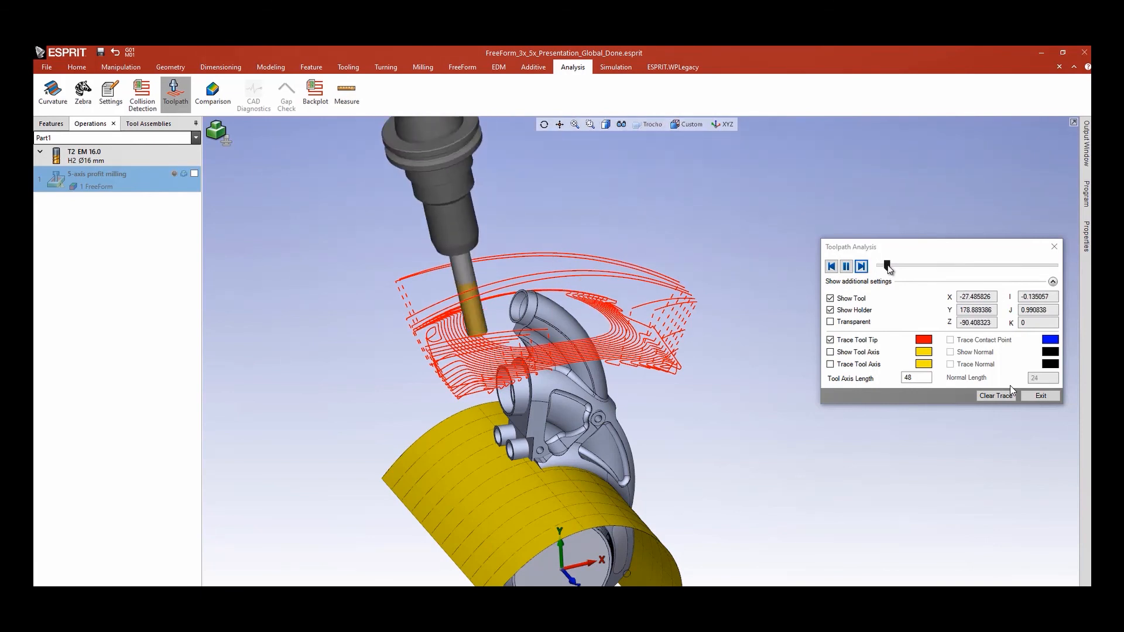
{"action": "left_click_drag", "start_coordinate": [887, 265], "coordinate": [1031, 265]}
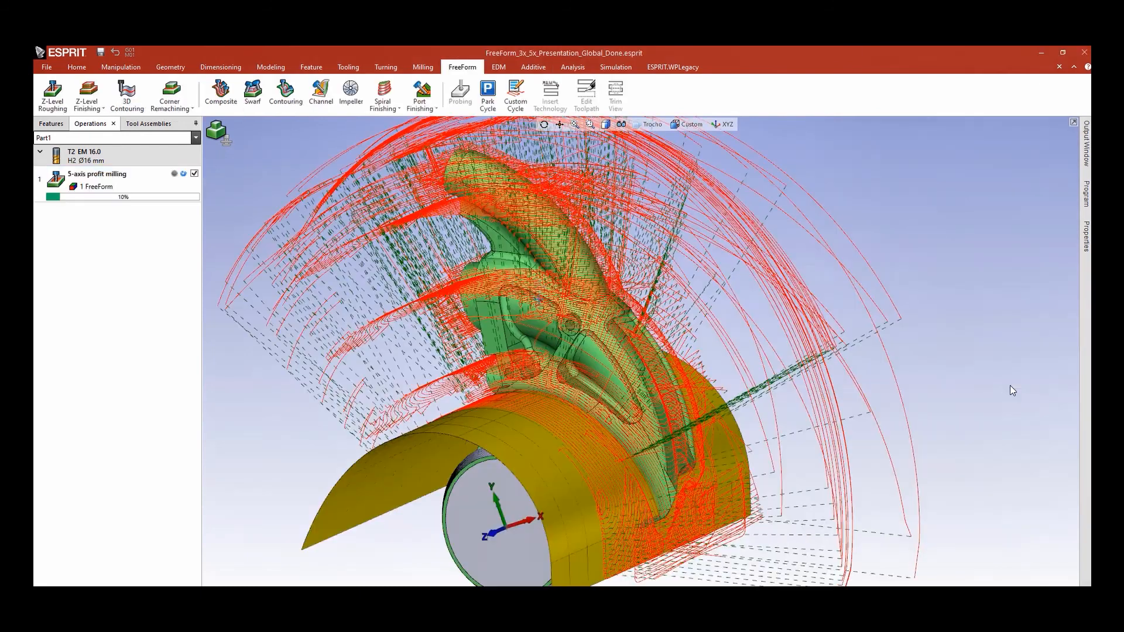
- Simulate the 5-axis ProfitMilling operation on the DMU60 eVo machine, starting with a single step and continuing playback
{"action": "left_click", "coordinate": [625, 68]}
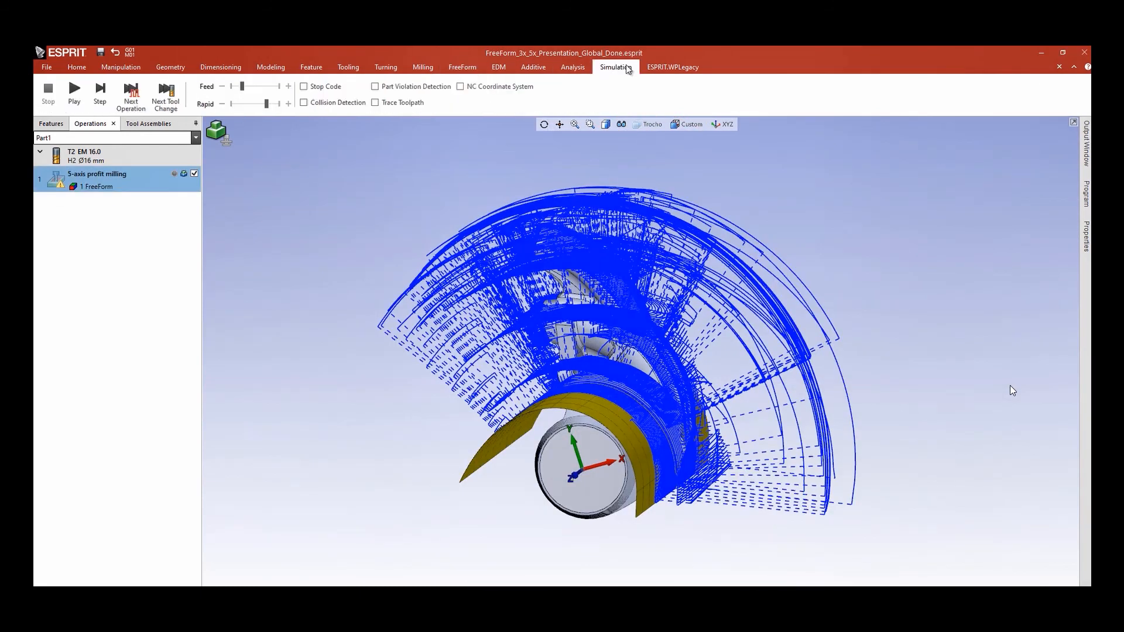
{"action": "left_click", "coordinate": [102, 94]}
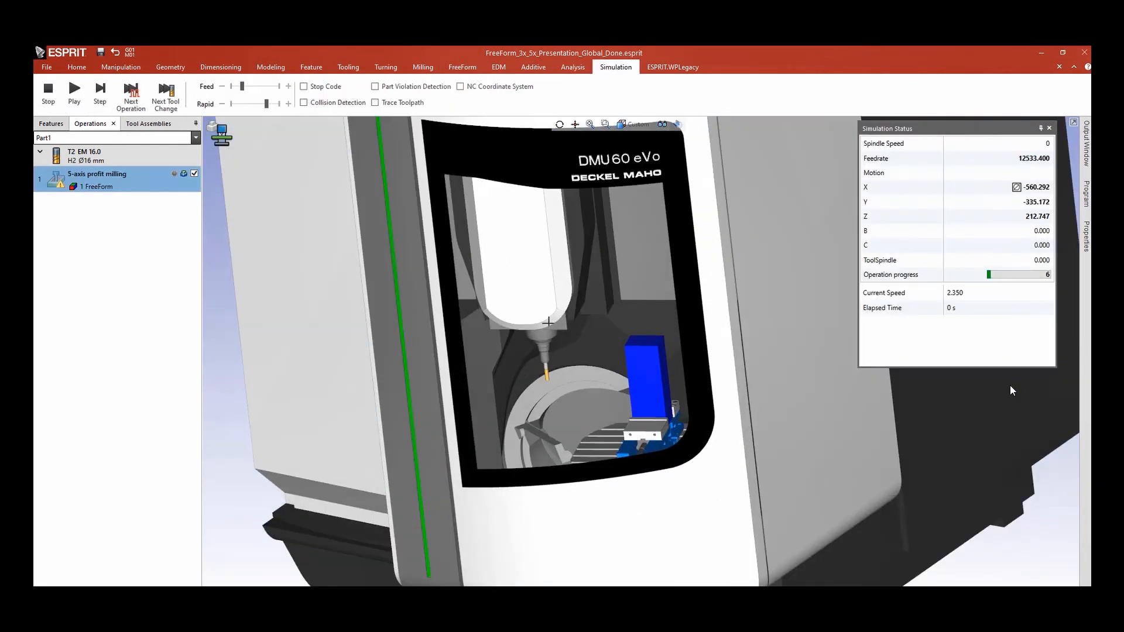
{"action": "left_click", "coordinate": [77, 94]}
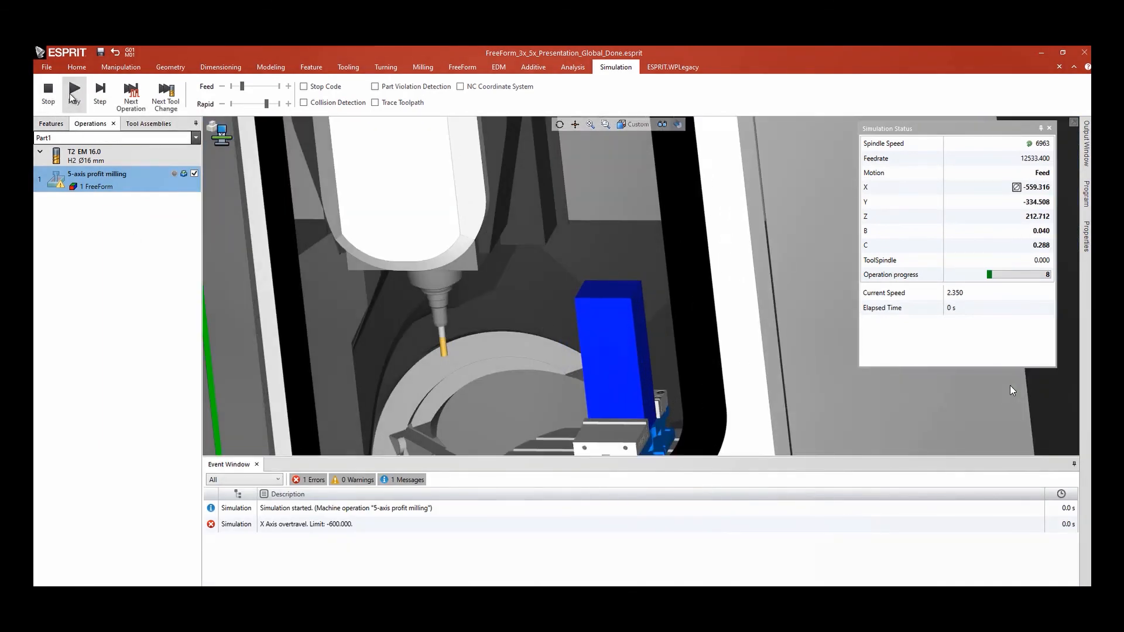
{"action": "left_click", "coordinate": [73, 96]}
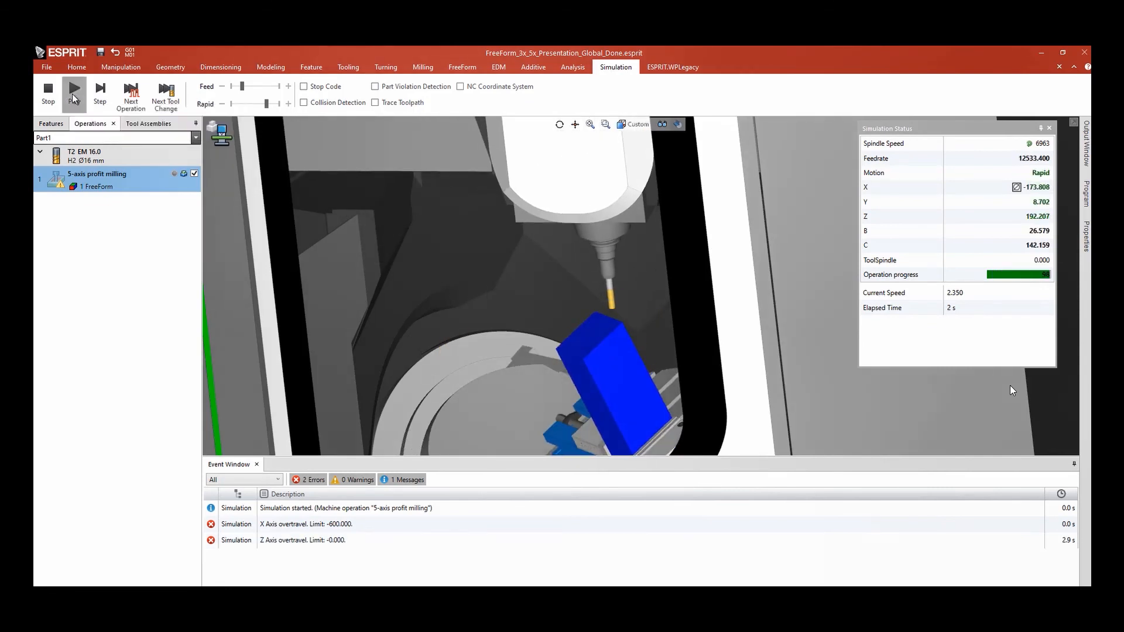
- Replace the machine in the machine setup with the 5x Trunnion Mill - XL.mprj definition and apply the setup
{"action": "left_click", "coordinate": [78, 67]}
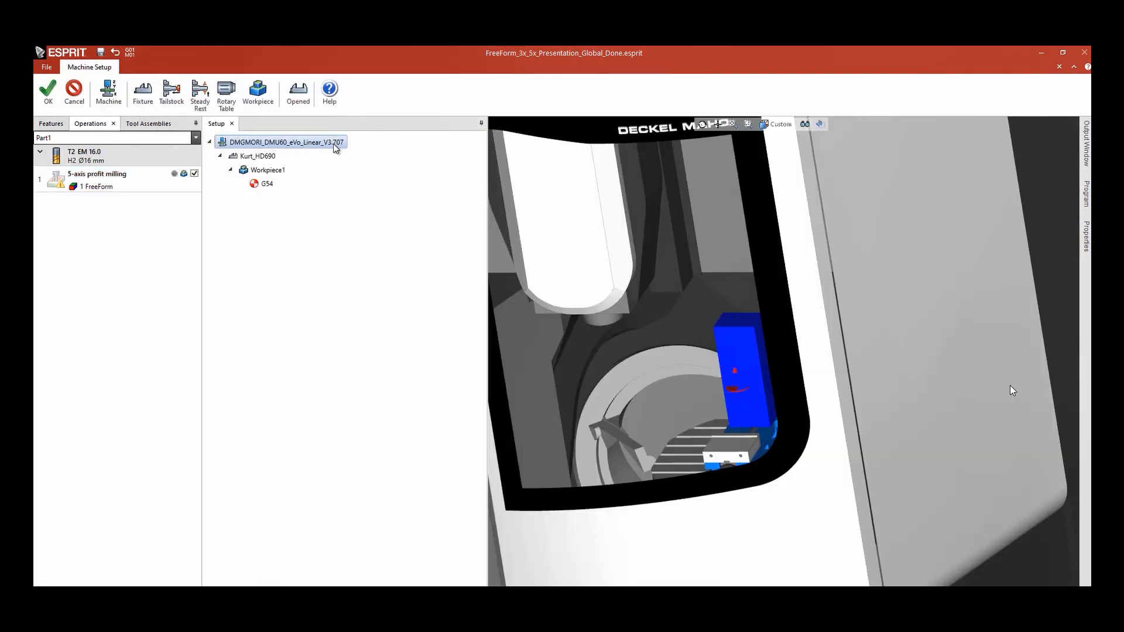
{"action": "double_click", "coordinate": [335, 144]}
{"action": "left_click", "coordinate": [474, 168]}
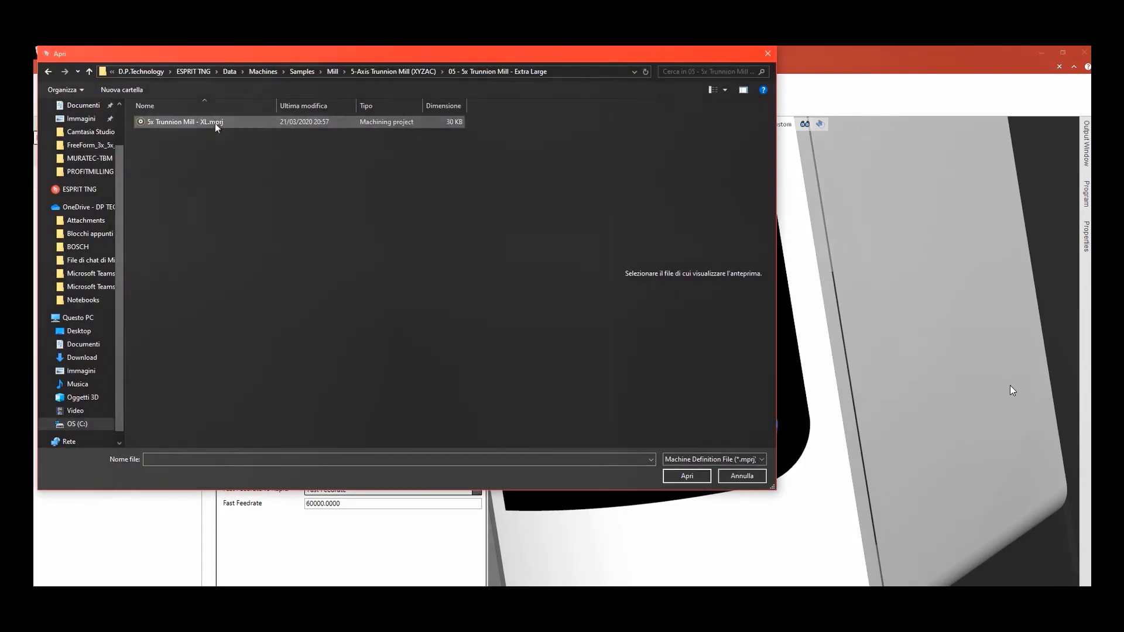
{"action": "left_click", "coordinate": [214, 123]}
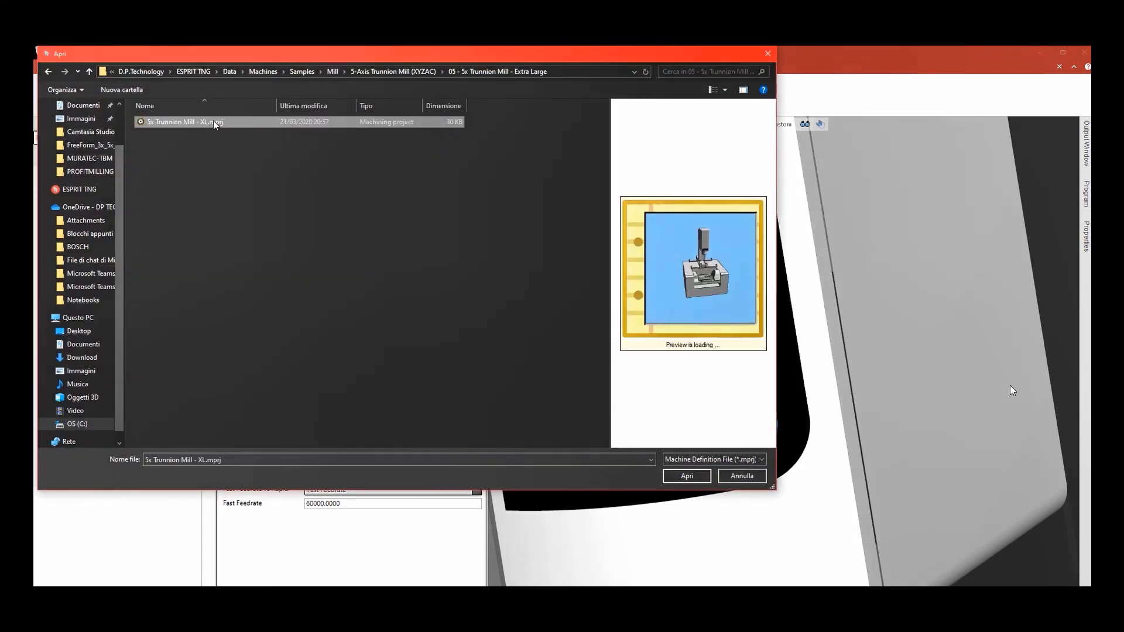
{"action": "left_click", "coordinate": [686, 477]}
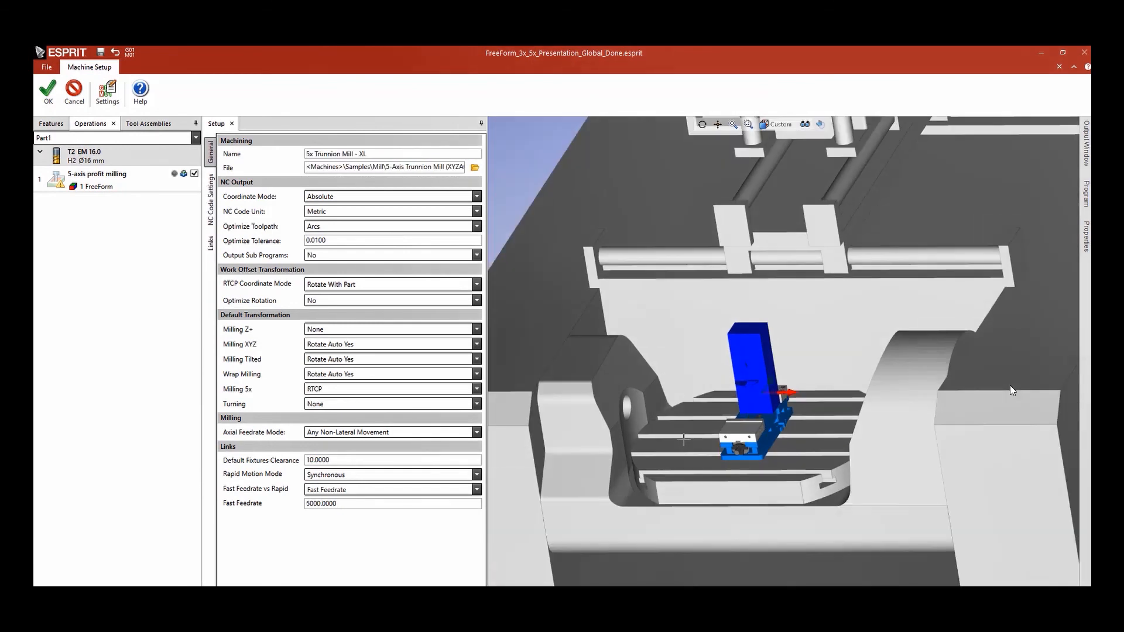
{"action": "left_click", "coordinate": [48, 93]}
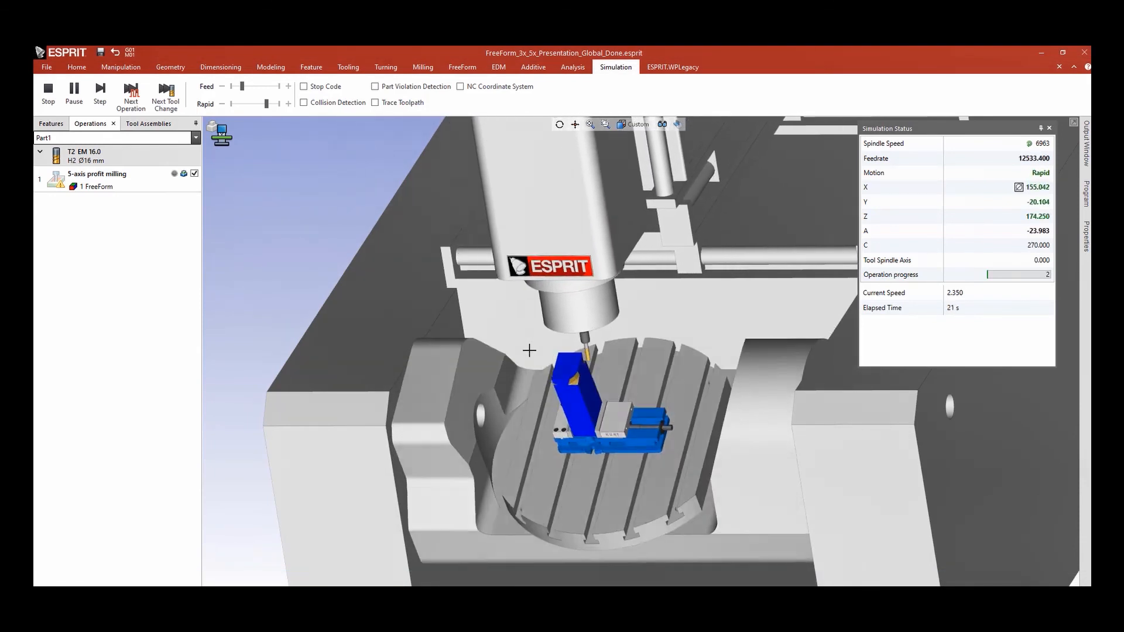
- Examine the roughing simulation on the trunnion machine and inspect the machined stock in the vise up close
{"action": "scroll", "coordinate": [608, 374], "scroll_direction": "down", "scroll_amount": 2}
{"action": "middle_click_drag", "start_coordinate": [594, 369], "coordinate": [494, 364]}
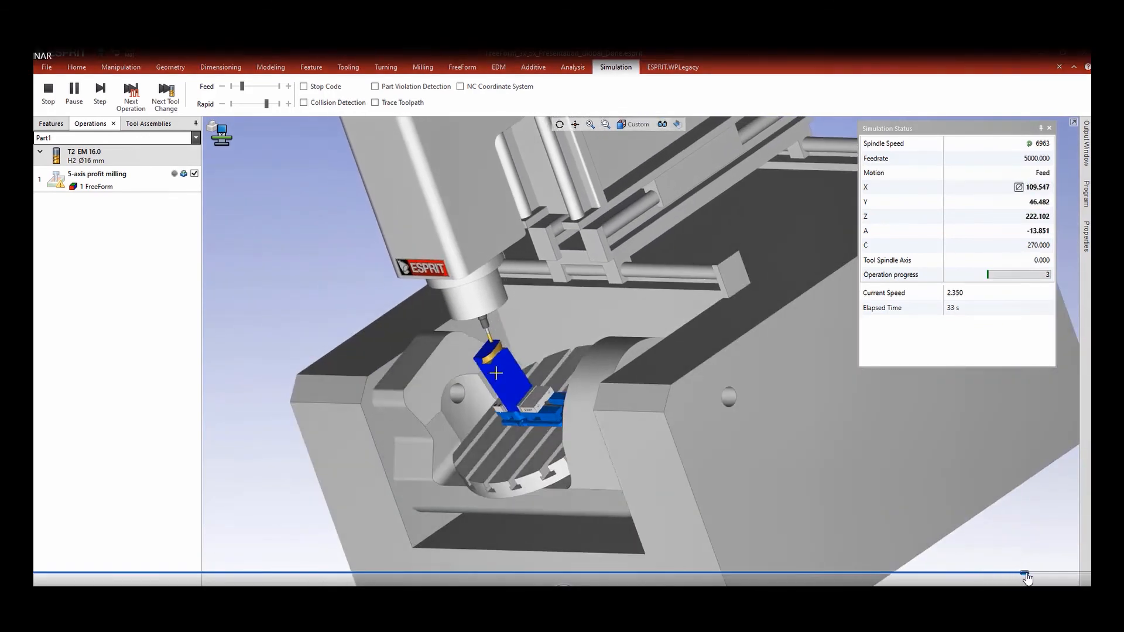
{"action": "scroll", "coordinate": [495, 373], "scroll_direction": "up", "scroll_amount": 5}
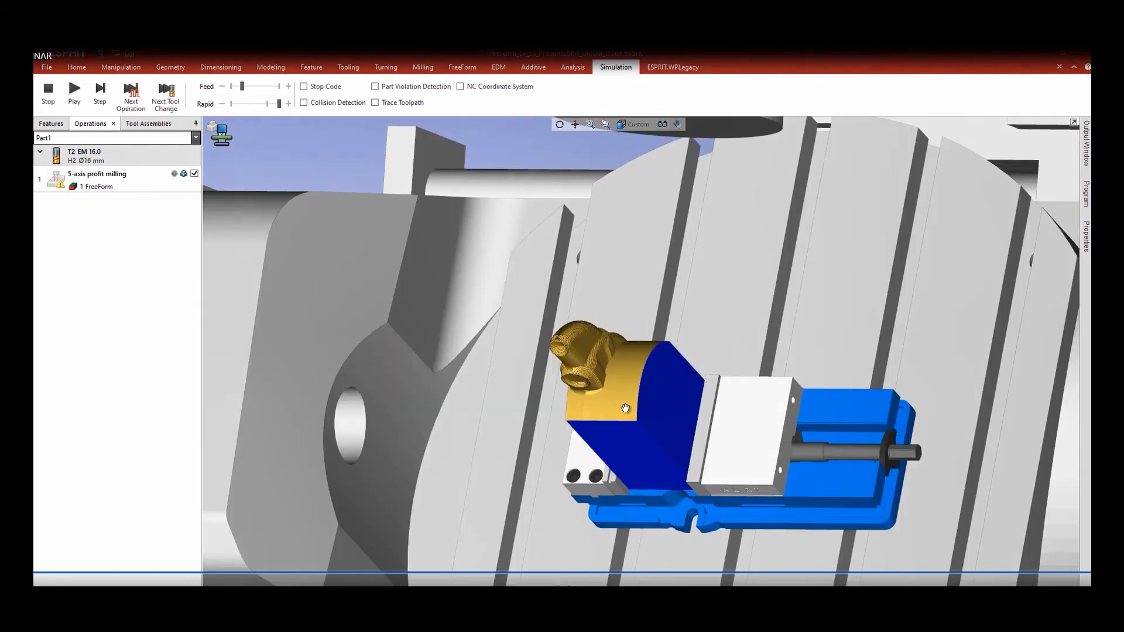
{"action": "middle_click_drag", "start_coordinate": [625, 408], "coordinate": [597, 416]}
{"action": "scroll", "coordinate": [648, 325], "scroll_direction": "up", "scroll_amount": 5}
{"action": "scroll", "coordinate": [646, 327], "scroll_direction": "down", "scroll_amount": 1}
{"action": "middle_click_drag", "start_coordinate": [645, 327], "coordinate": [654, 311]}
{"action": "scroll", "coordinate": [654, 312], "scroll_direction": "down", "scroll_amount": 2}
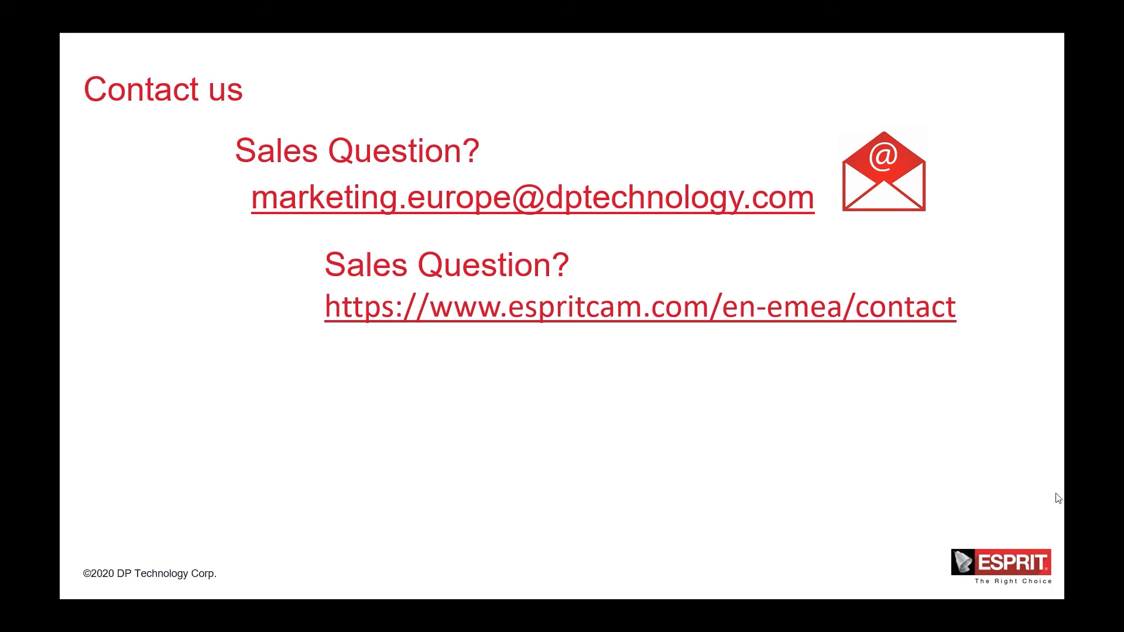
{"action": "key", "text": "Right"}
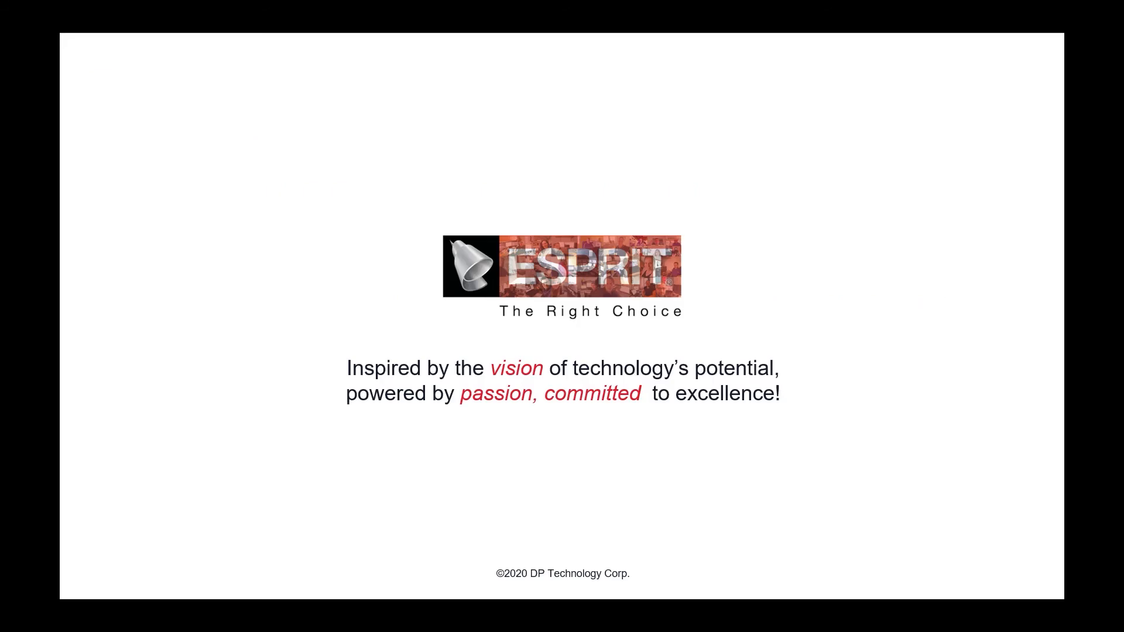